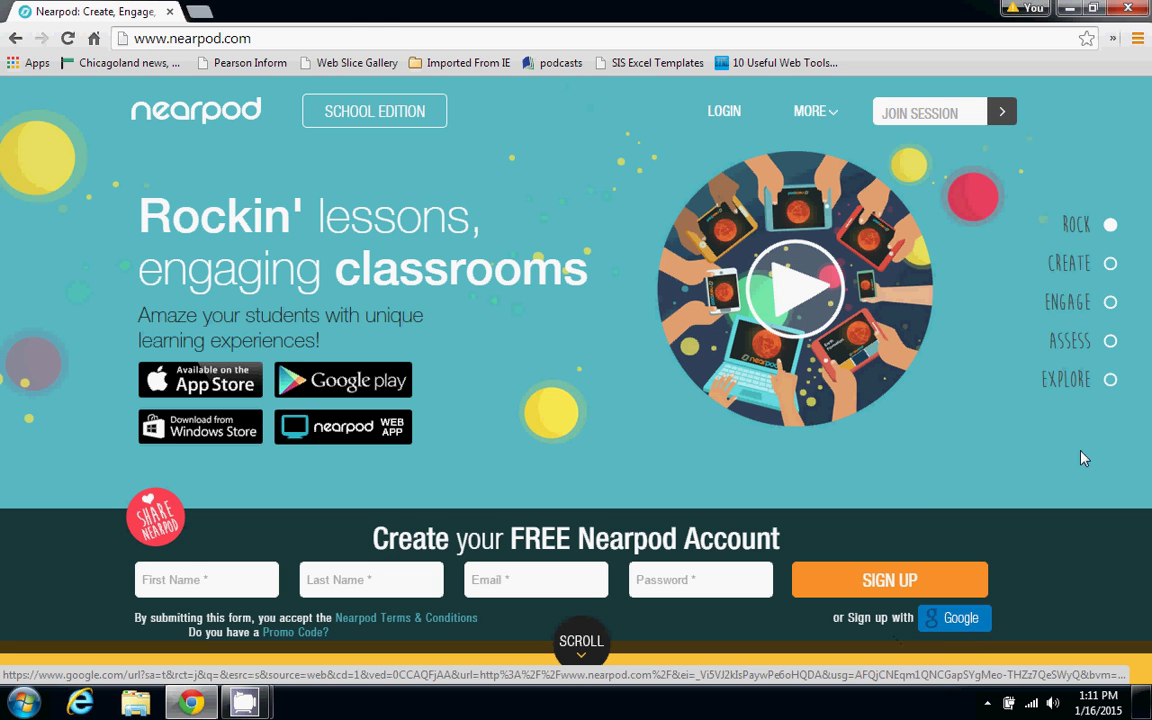
Sign up for a free Nearpod account using a Google account
{"action": "left_click", "coordinate": [942, 622]}
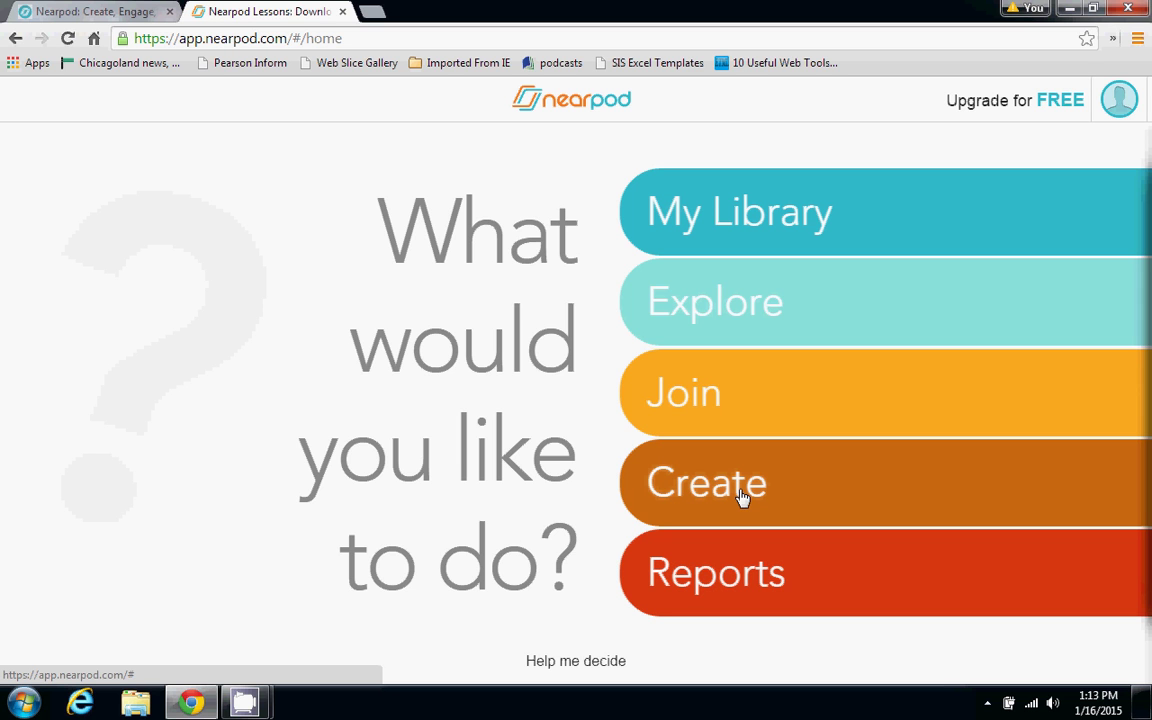
Go to Create to view the My Presentations list
{"action": "left_click", "coordinate": [743, 498]}
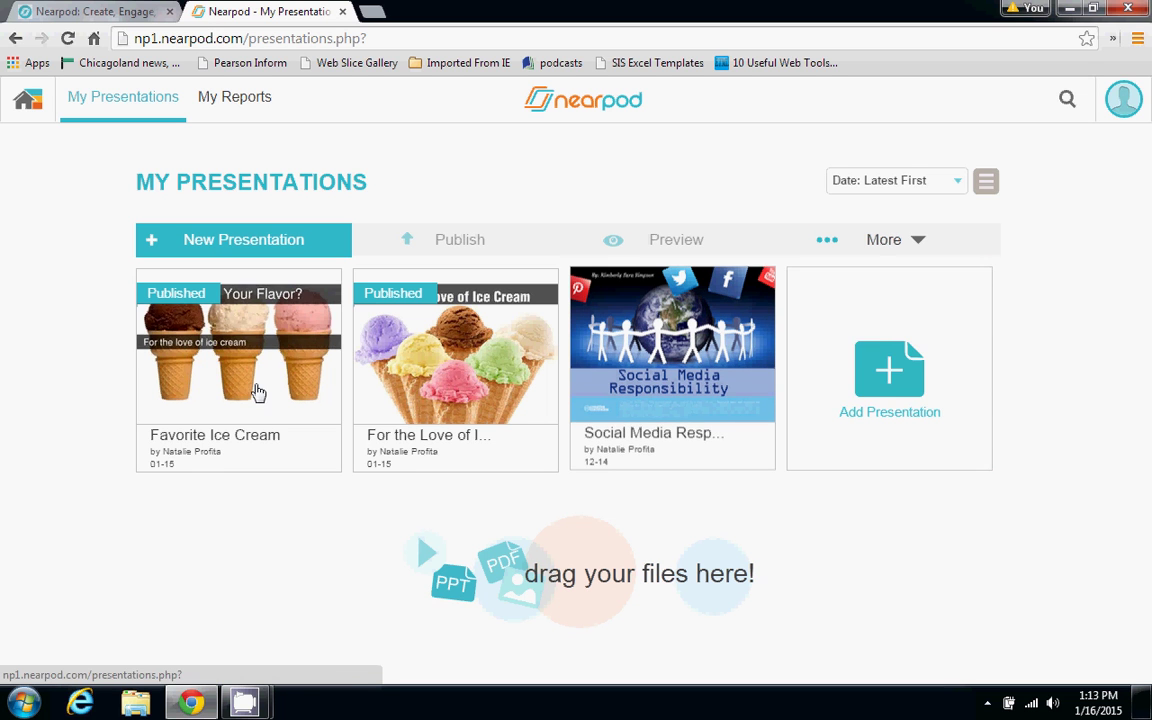
Start a new presentation and delete its default Welcome and Thank You slides
{"action": "left_click", "coordinate": [247, 247]}
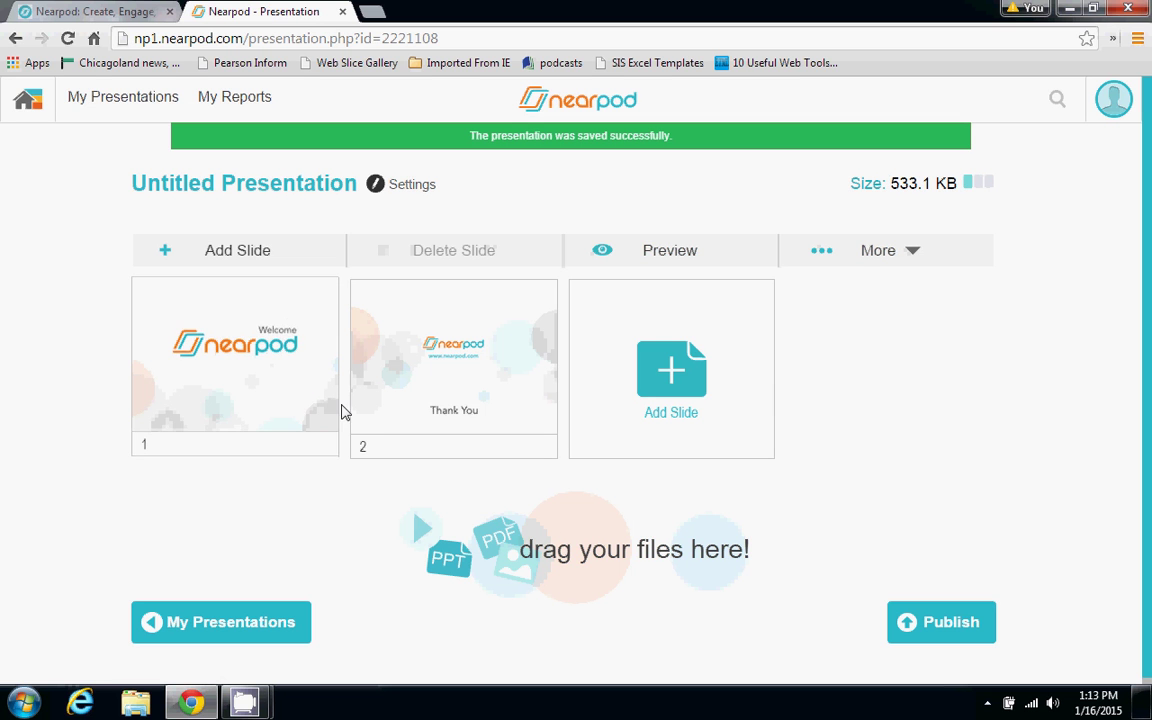
{"action": "left_click", "coordinate": [297, 380]}
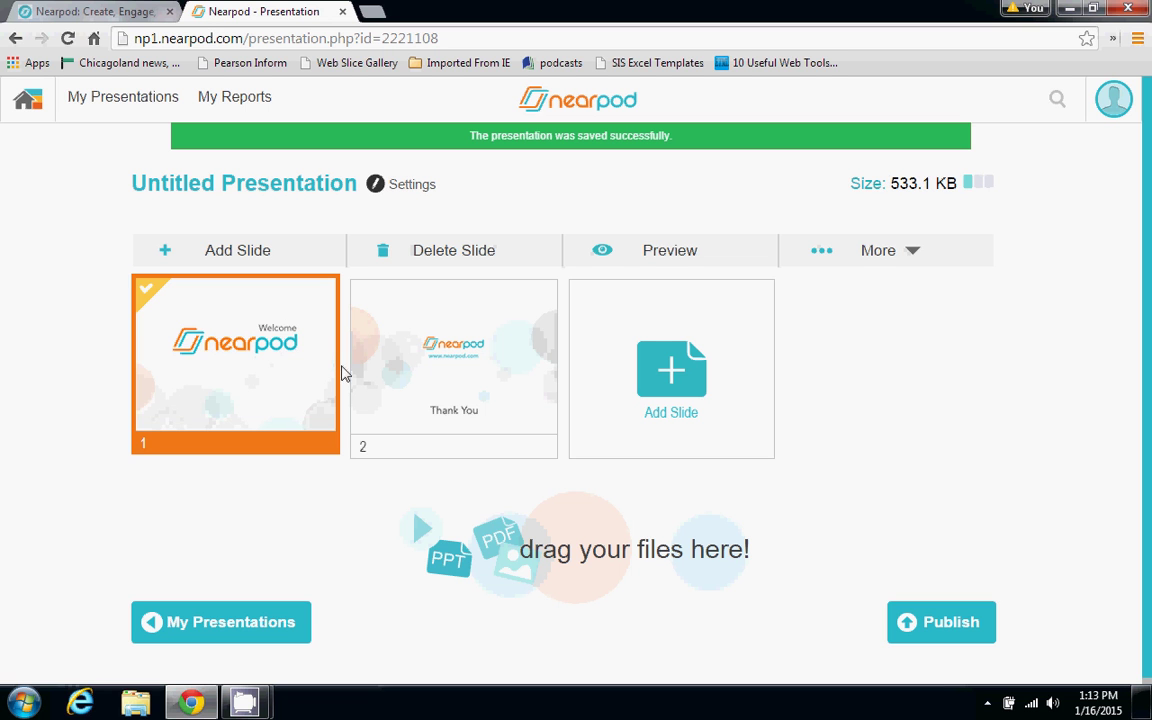
{"action": "left_click", "coordinate": [391, 400]}
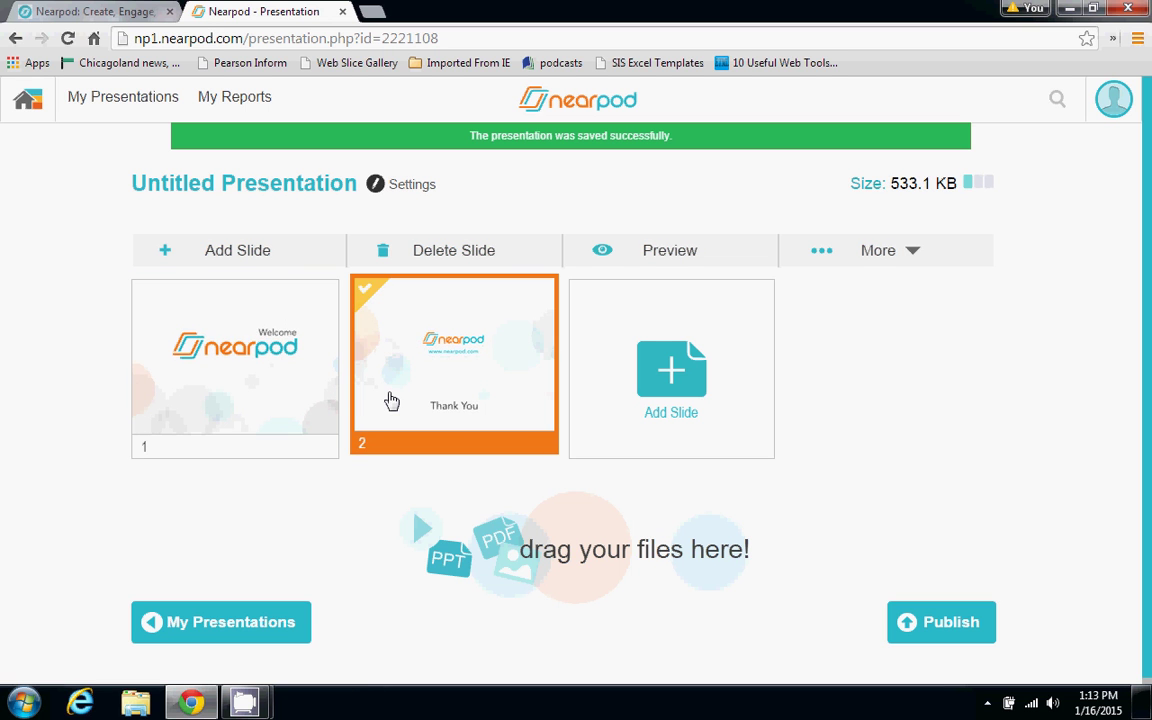
{"action": "left_click", "coordinate": [317, 387]}
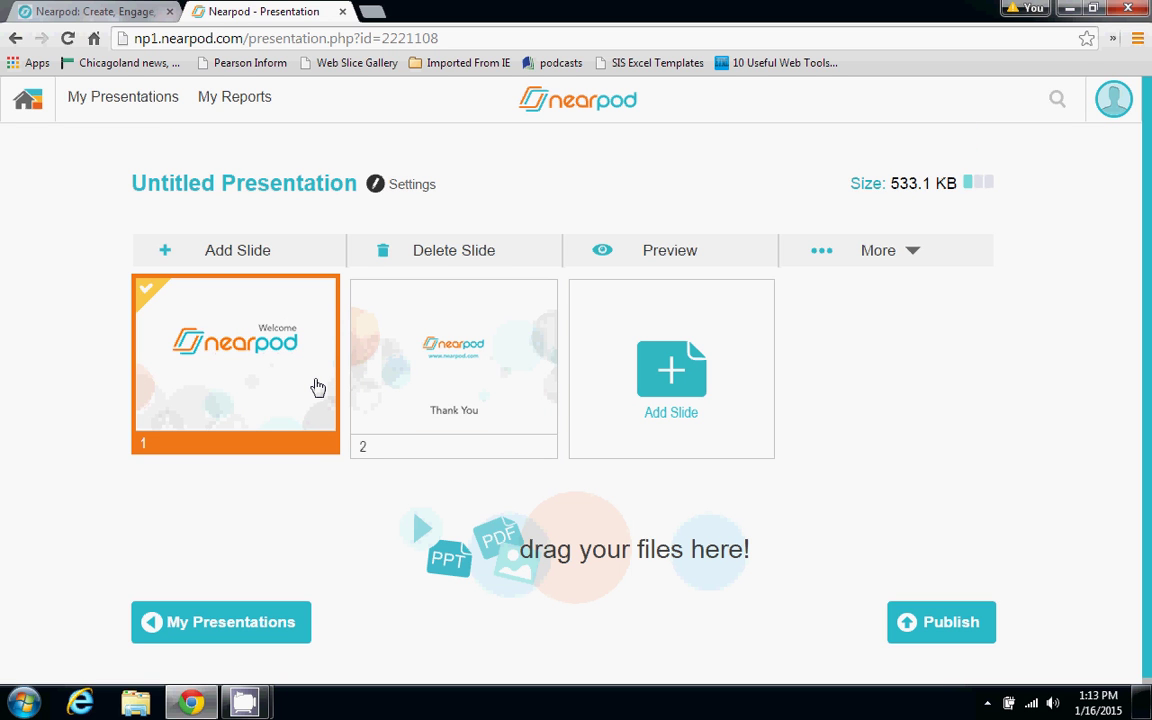
{"action": "left_click", "coordinate": [446, 272]}
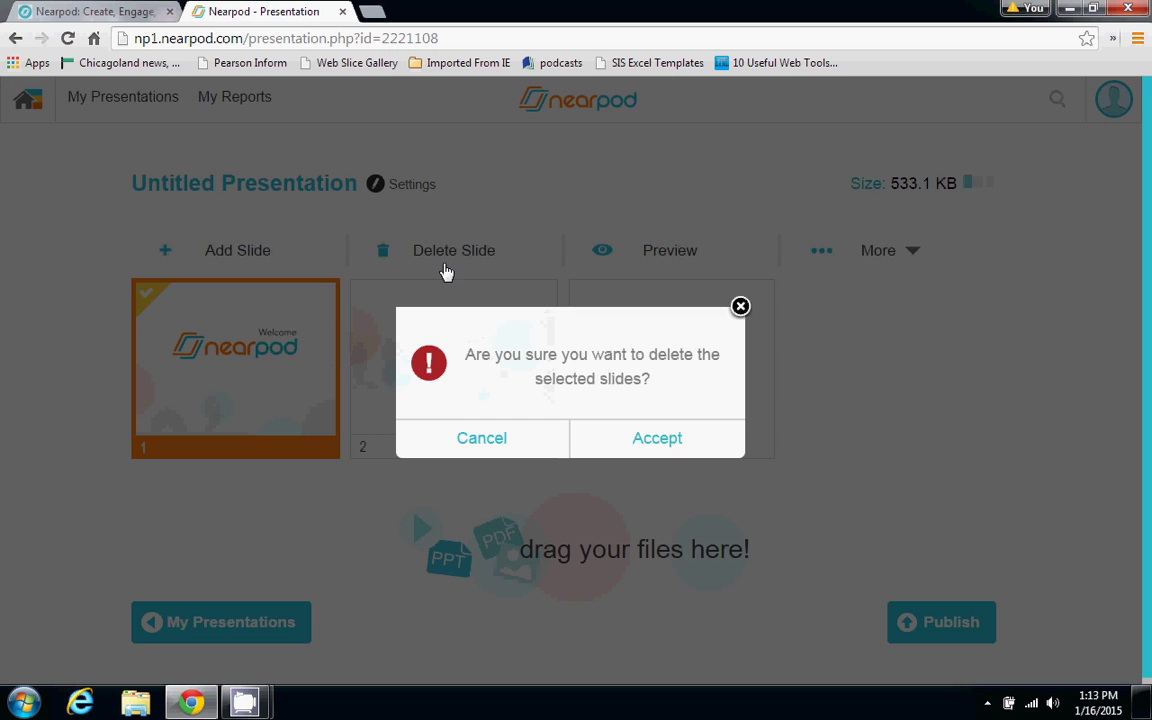
{"action": "left_click", "coordinate": [653, 443]}
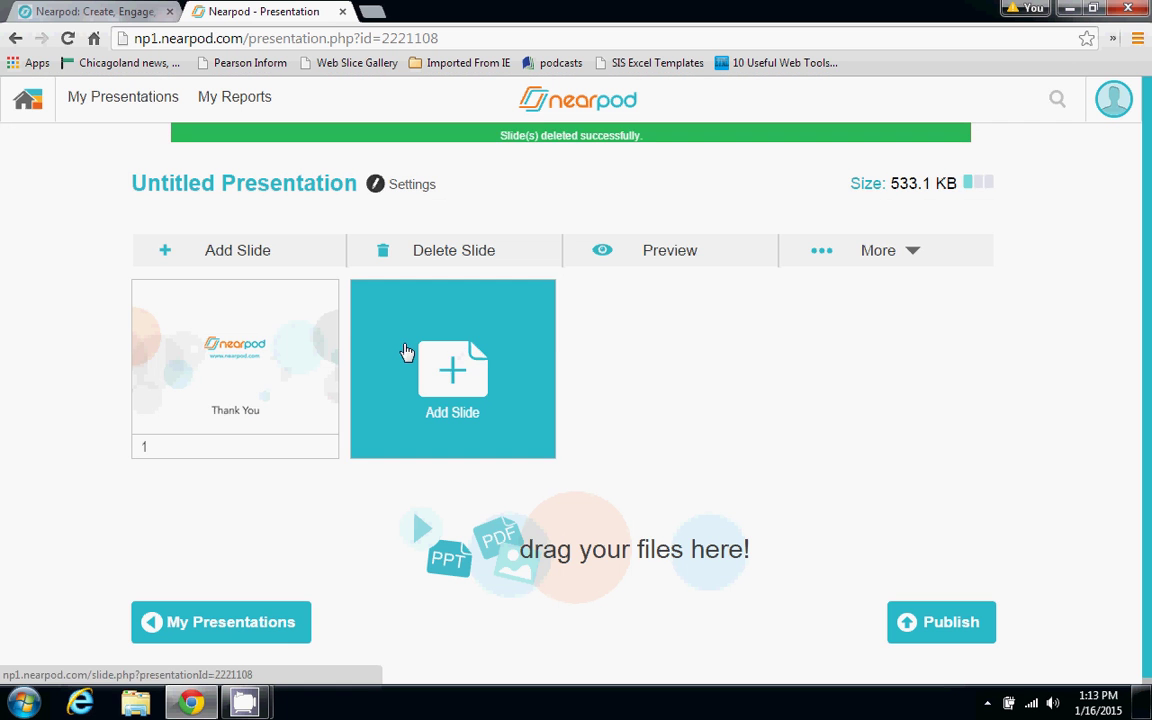
{"action": "left_click", "coordinate": [288, 357]}
{"action": "left_click", "coordinate": [426, 271]}
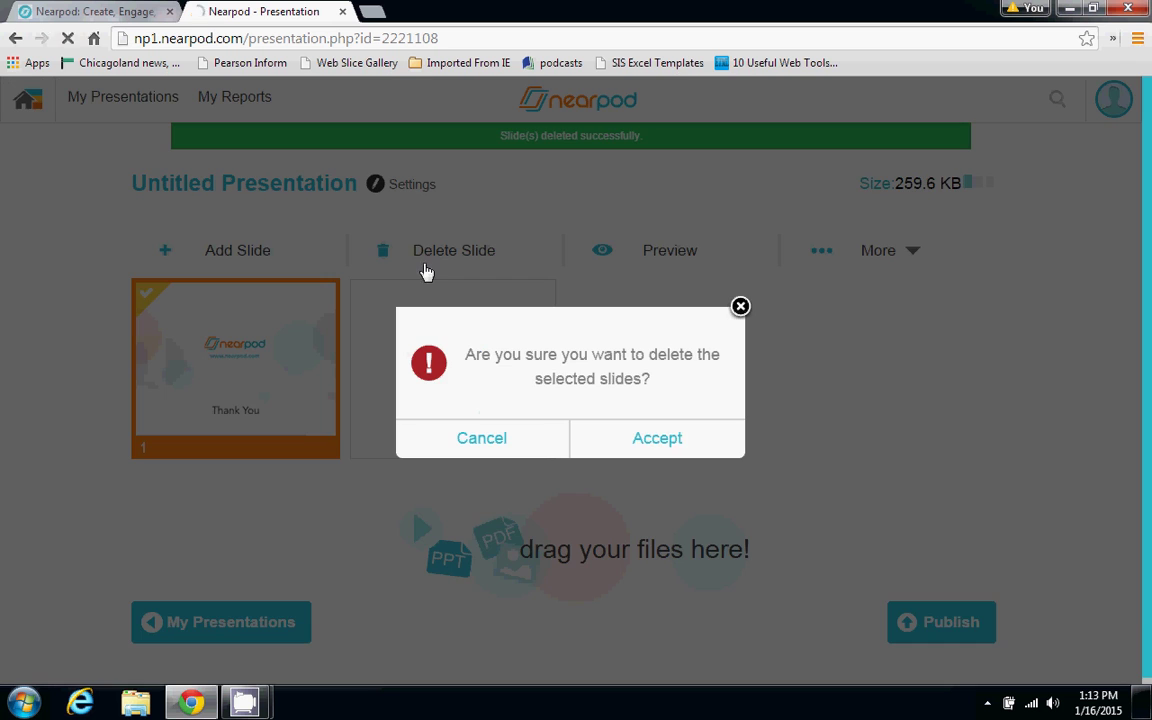
{"action": "left_click", "coordinate": [692, 450]}
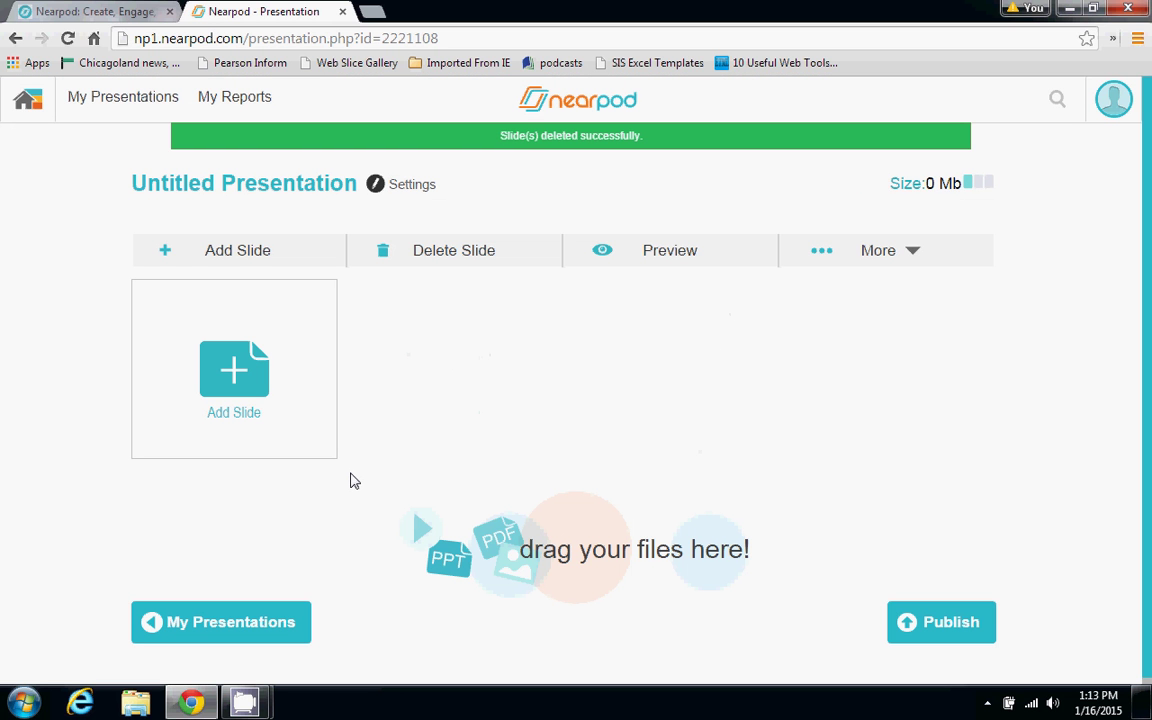
Rename the presentation to 'All about Ice Cream'
{"action": "left_click", "coordinate": [253, 185]}
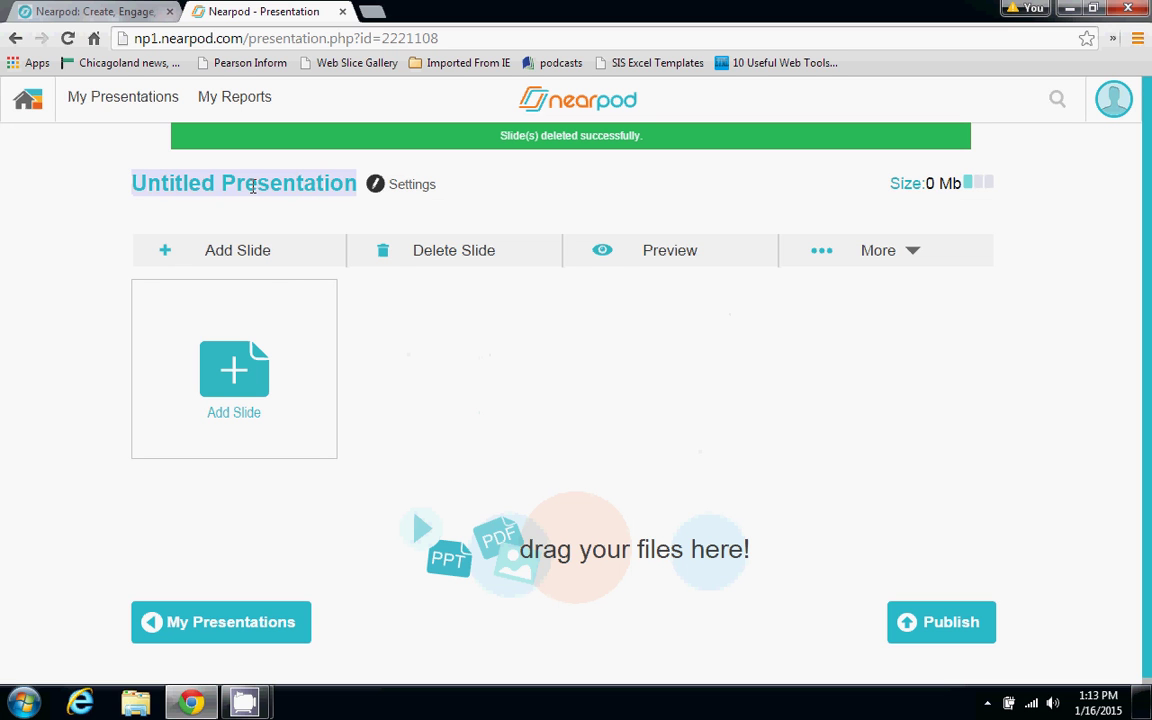
{"action": "left_click", "coordinate": [253, 185]}
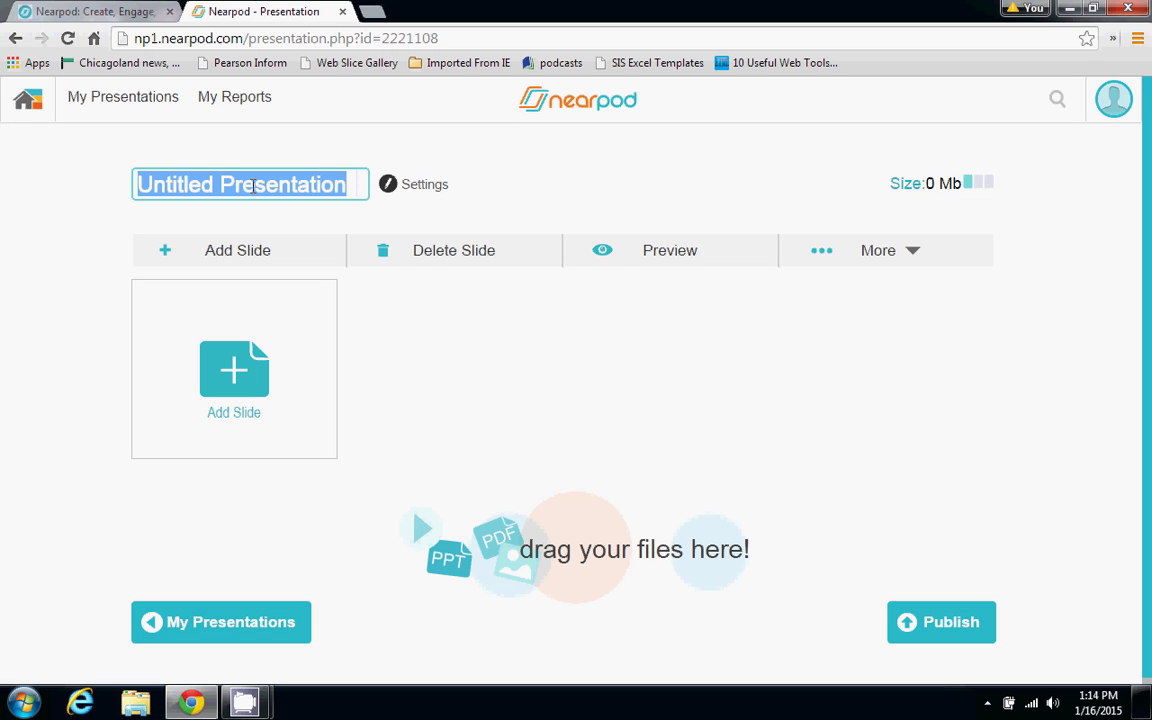
{"action": "type", "text": "All abou"}
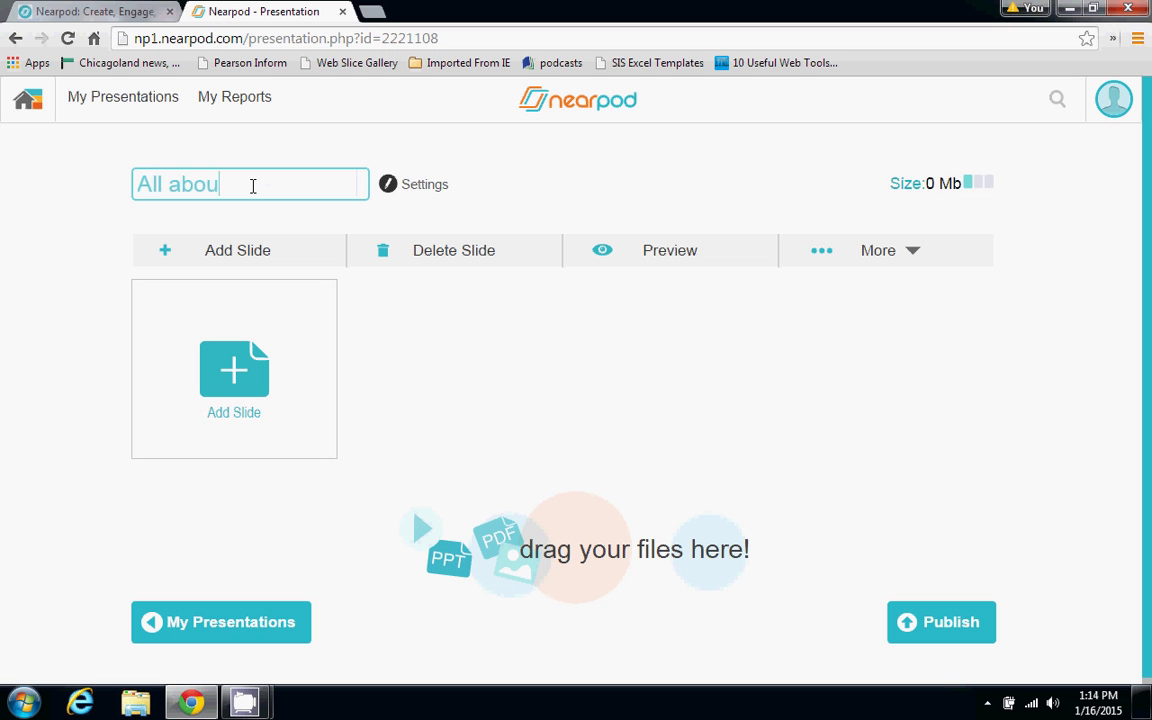
{"action": "type", "text": "t Ice Cream"}
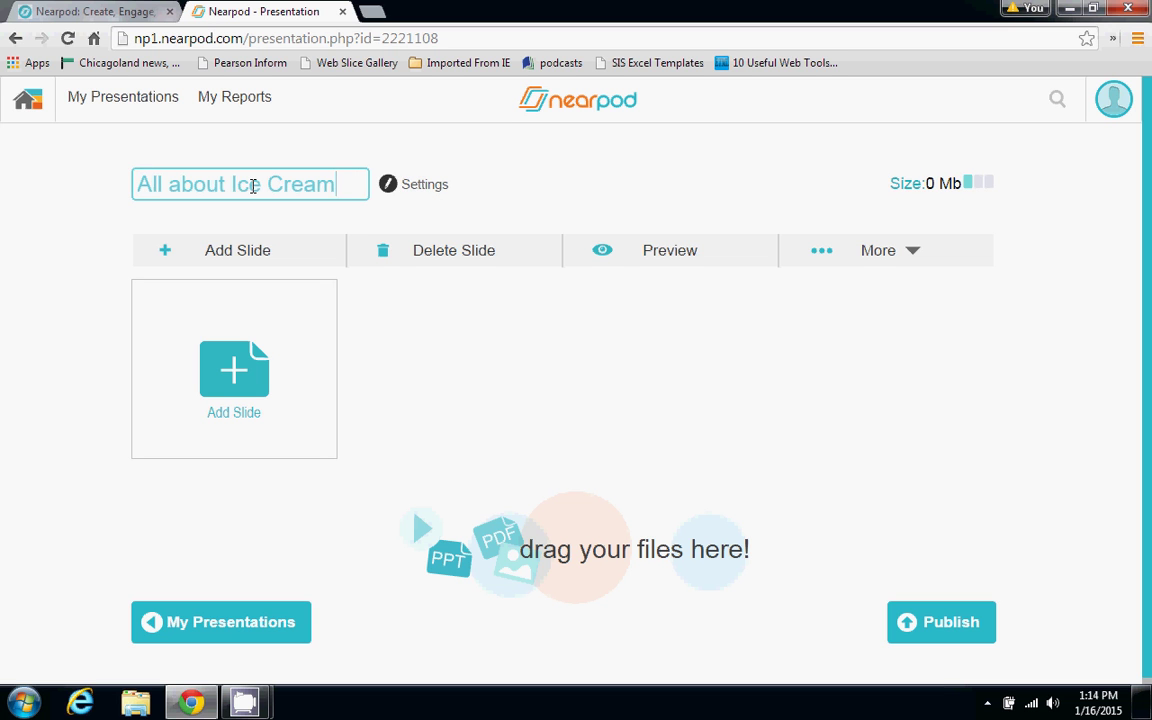
{"action": "left_click", "coordinate": [409, 332]}
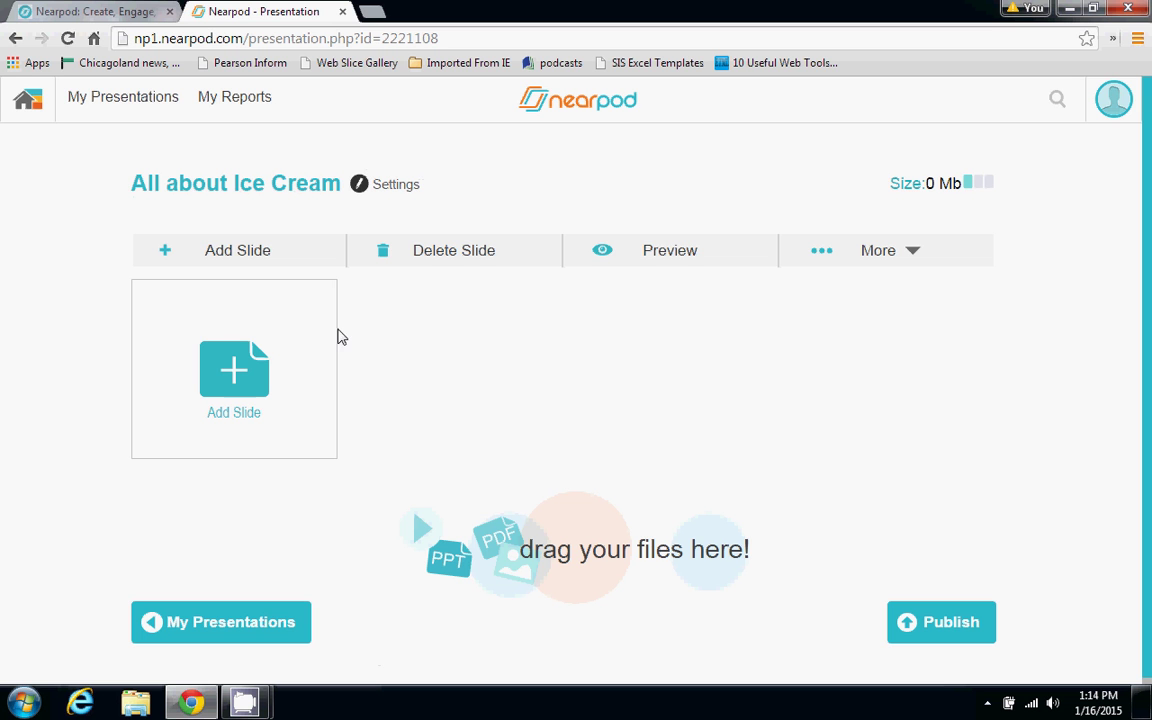
{"action": "left_click", "coordinate": [304, 350]}
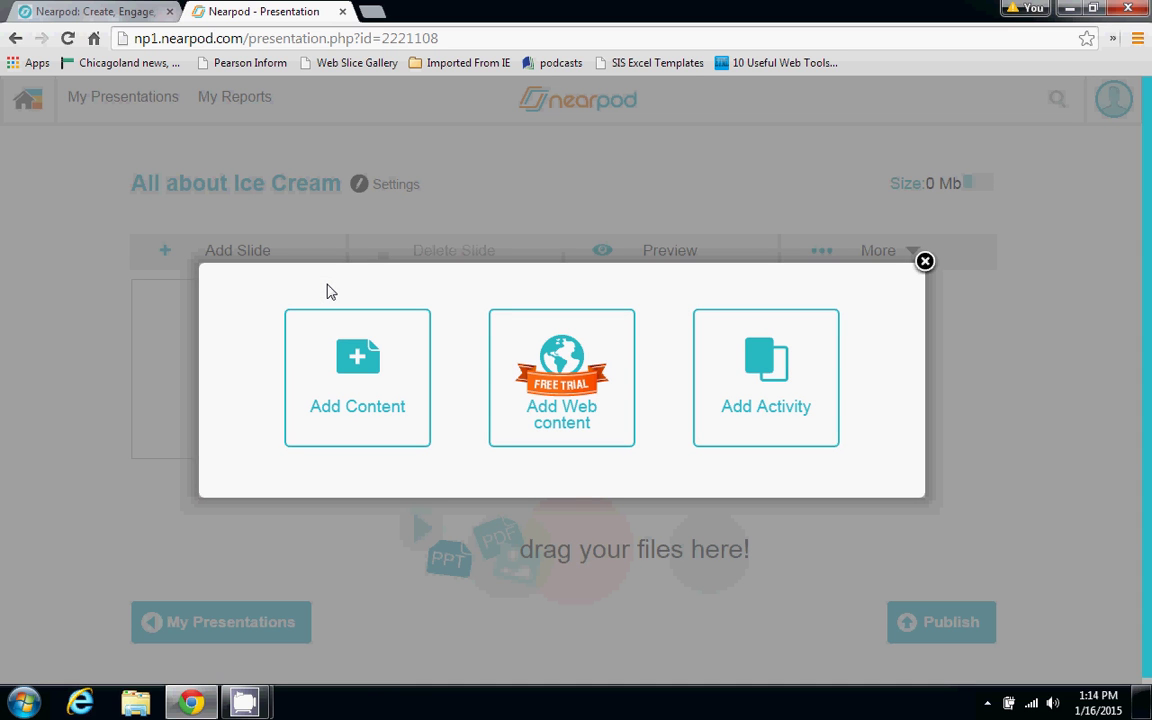
Add a plain content slide and choose to insert an image on it
{"action": "left_click", "coordinate": [340, 360]}
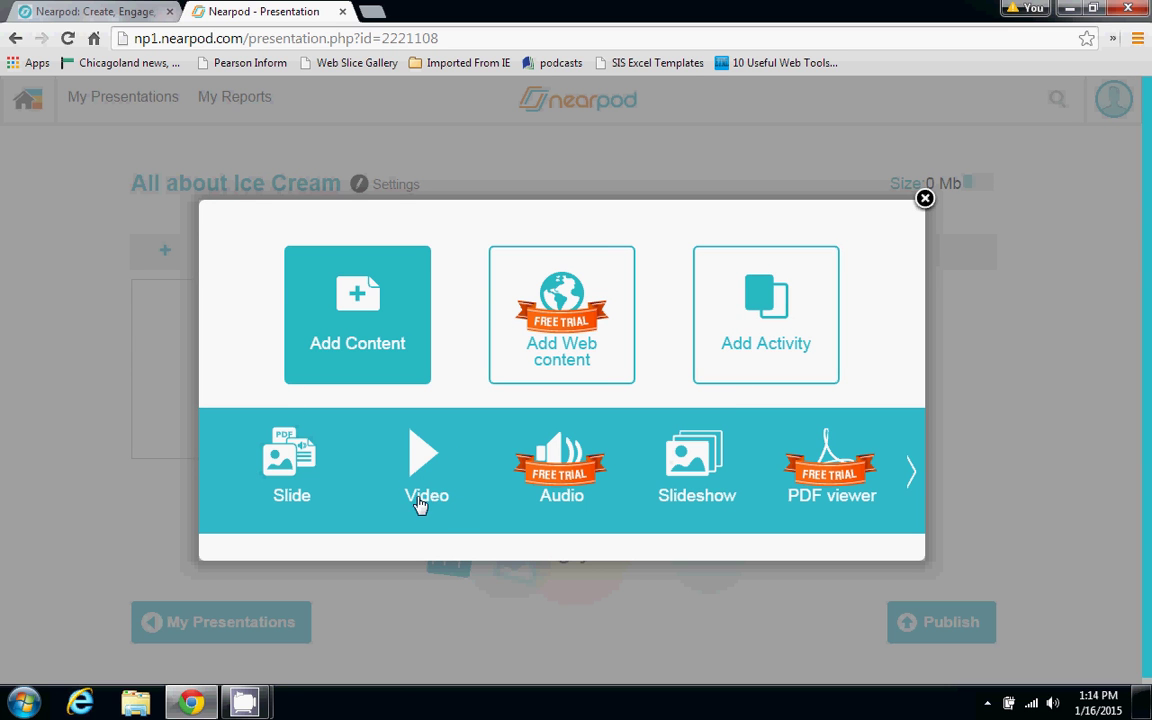
{"action": "left_click", "coordinate": [287, 481]}
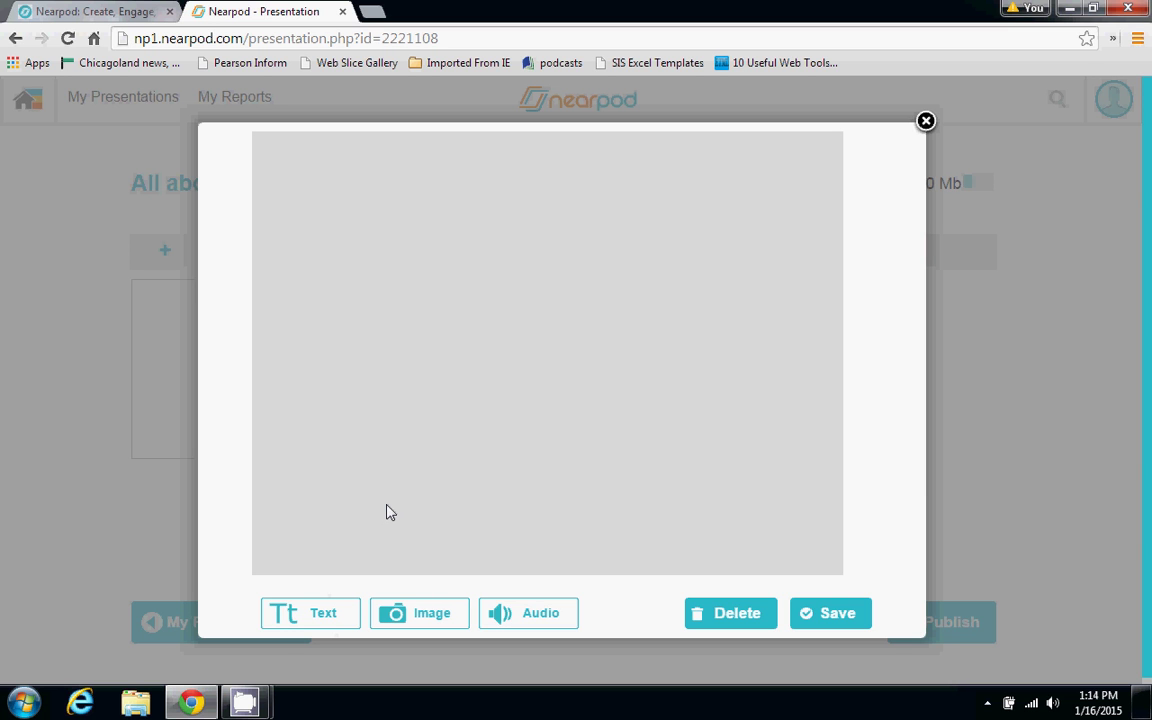
{"action": "left_click", "coordinate": [401, 613]}
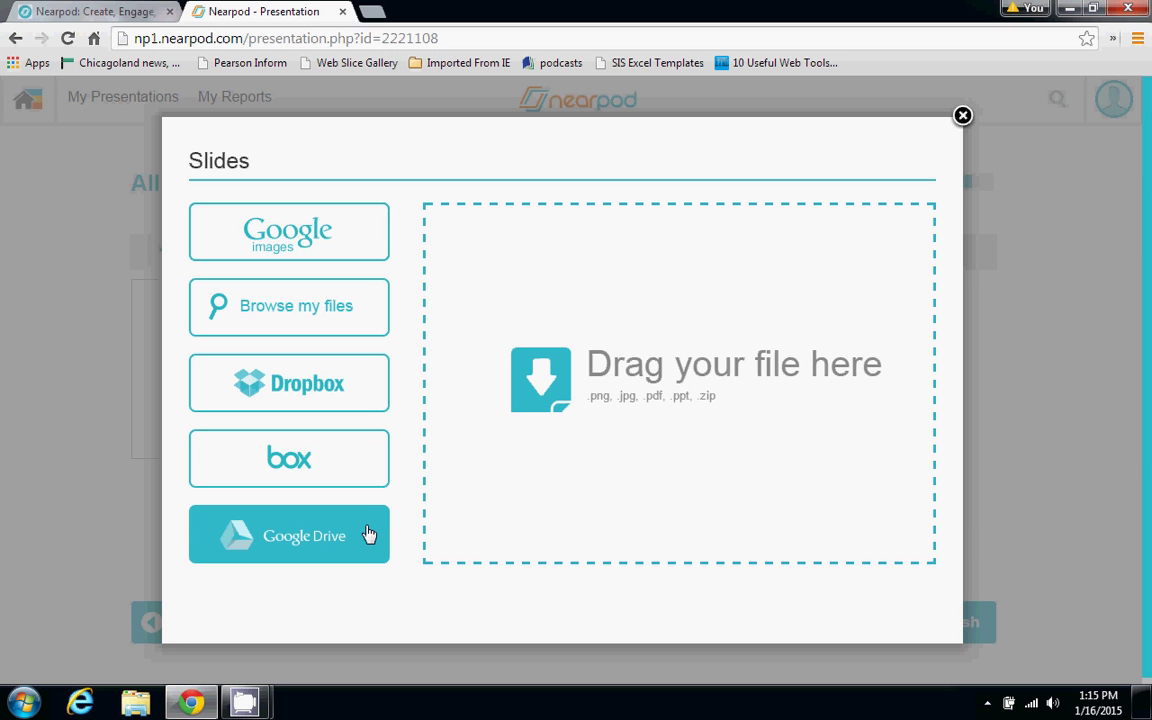
Build slide 1 from the Pictures ice cream photo titled 'For the Love of Ice Cream'
{"action": "left_click", "coordinate": [368, 296]}
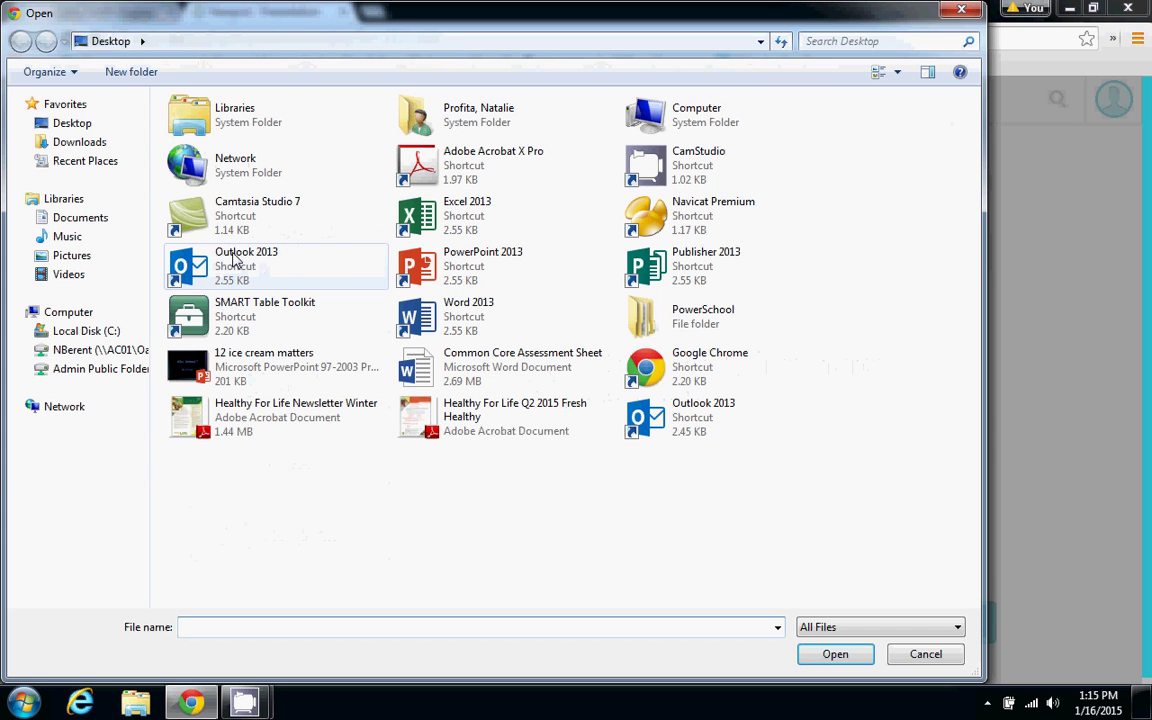
{"action": "left_click", "coordinate": [72, 256]}
{"action": "double_click", "coordinate": [413, 212]}
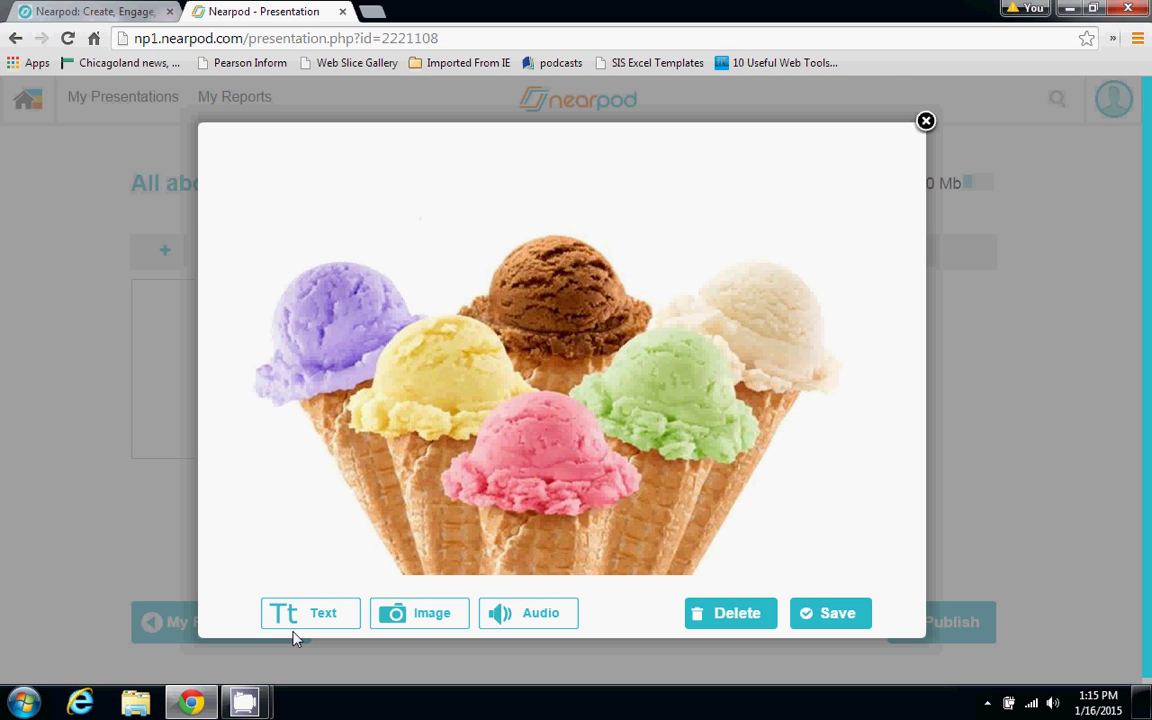
{"action": "left_click", "coordinate": [296, 624]}
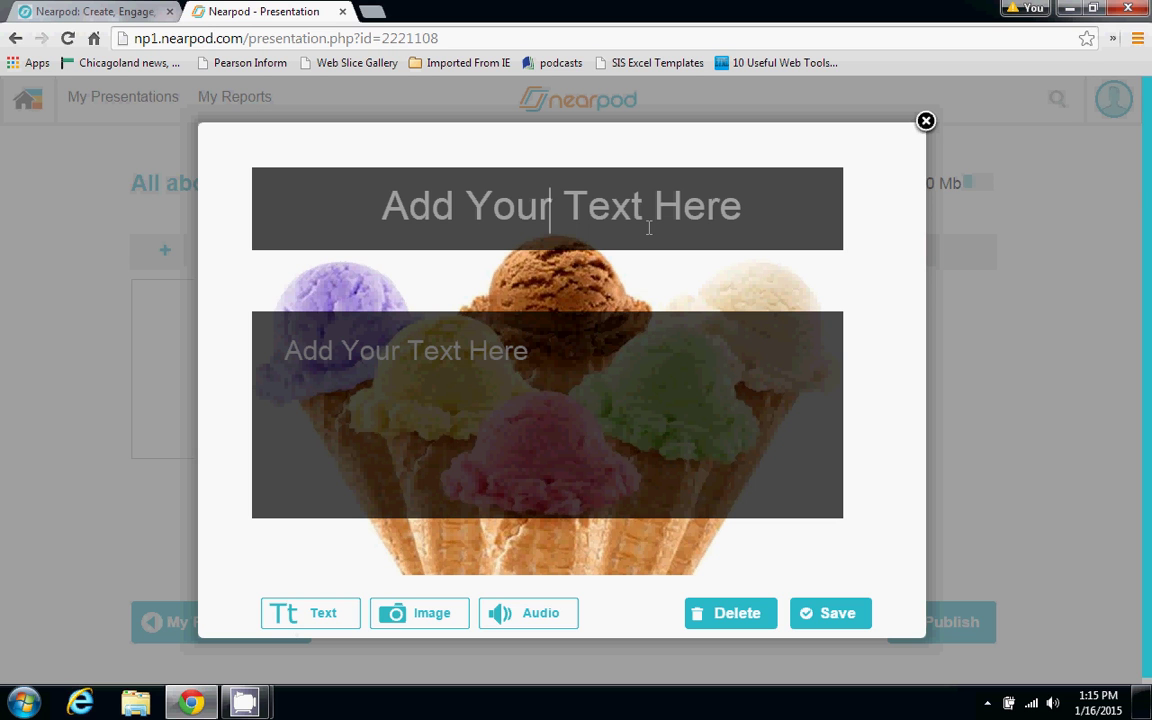
{"action": "type", "text": "For the Lov"}
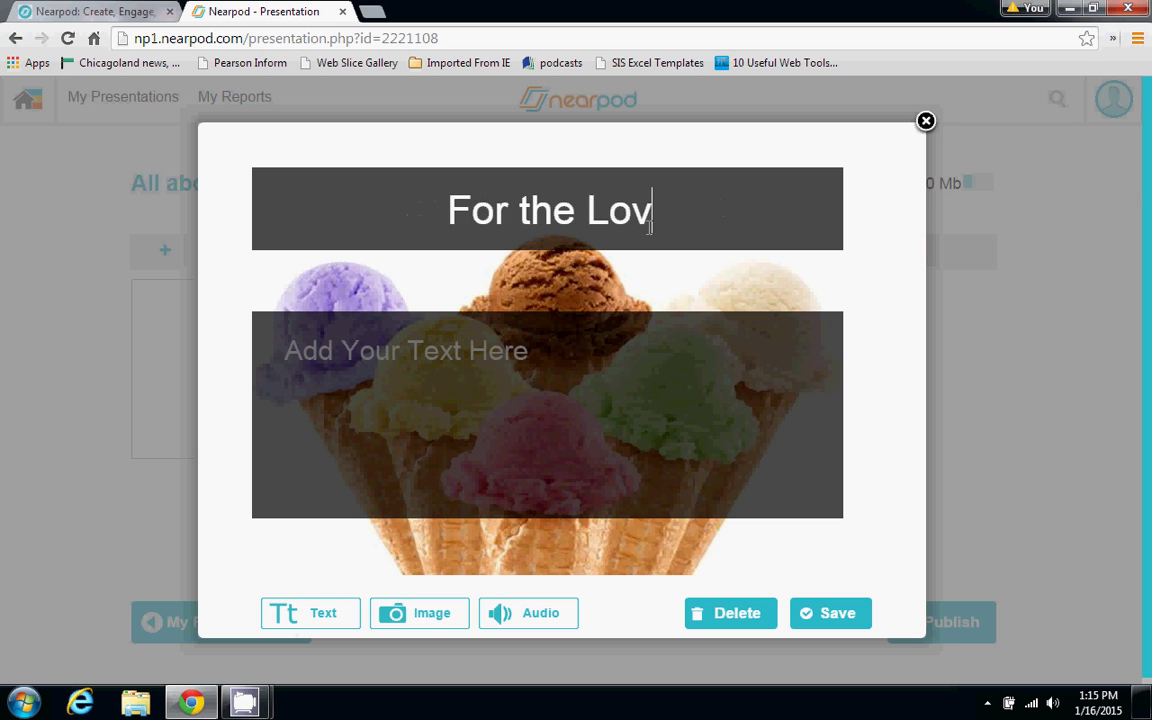
{"action": "type", "text": "e of Ice Cream"}
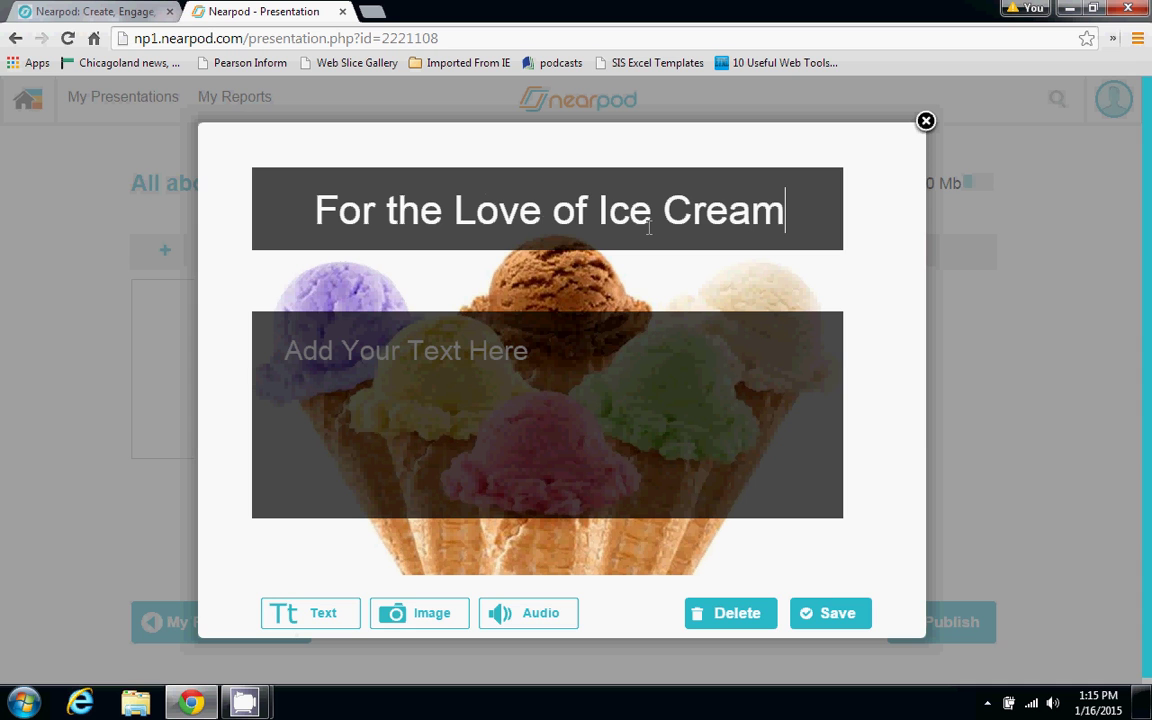
{"action": "left_click", "coordinate": [840, 613]}
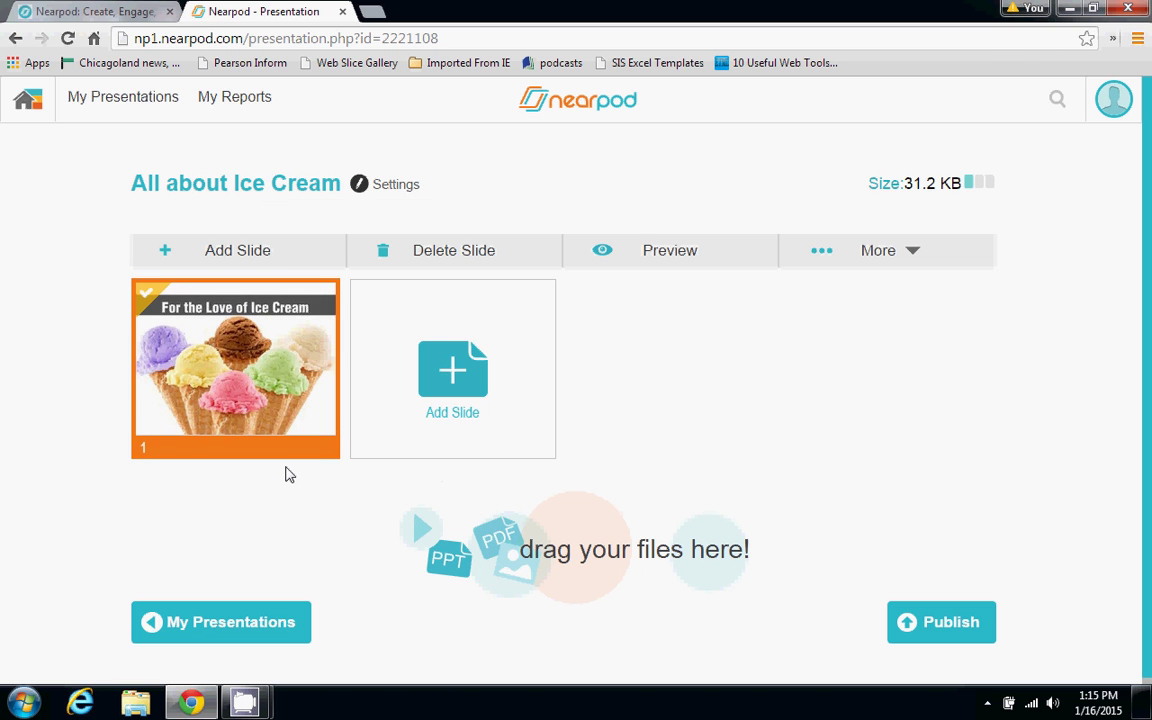
Start a new video content slide, then cancel the video upload
{"action": "left_click", "coordinate": [401, 372]}
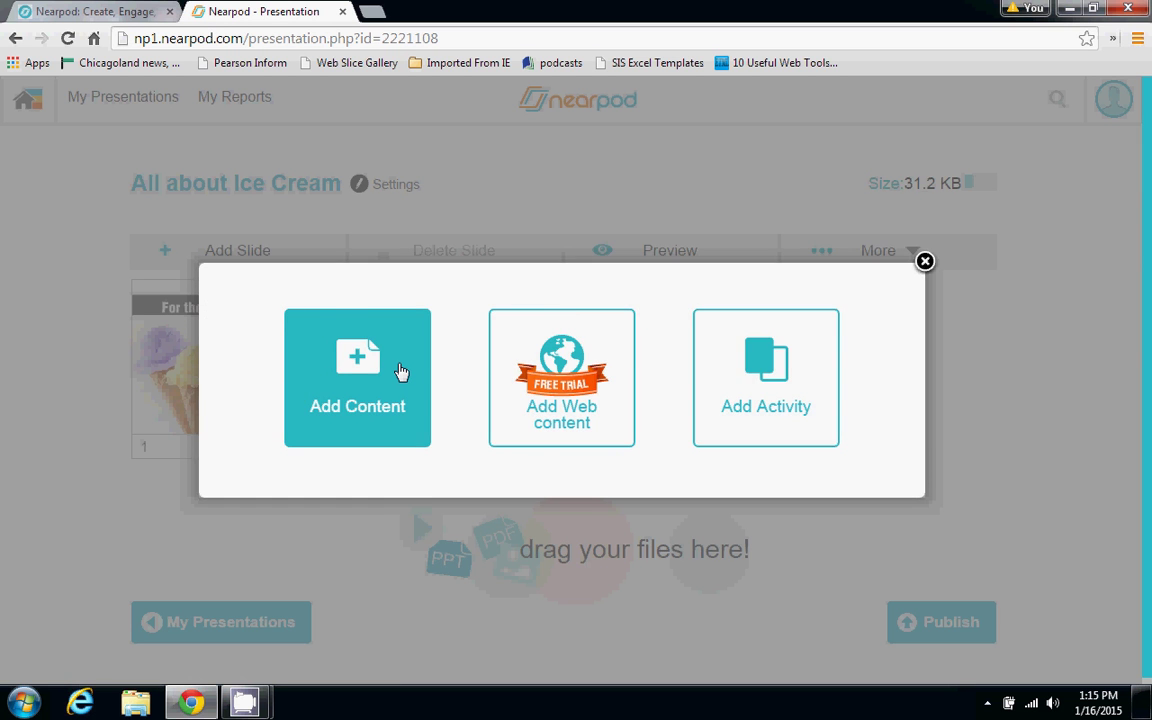
{"action": "left_click", "coordinate": [401, 372]}
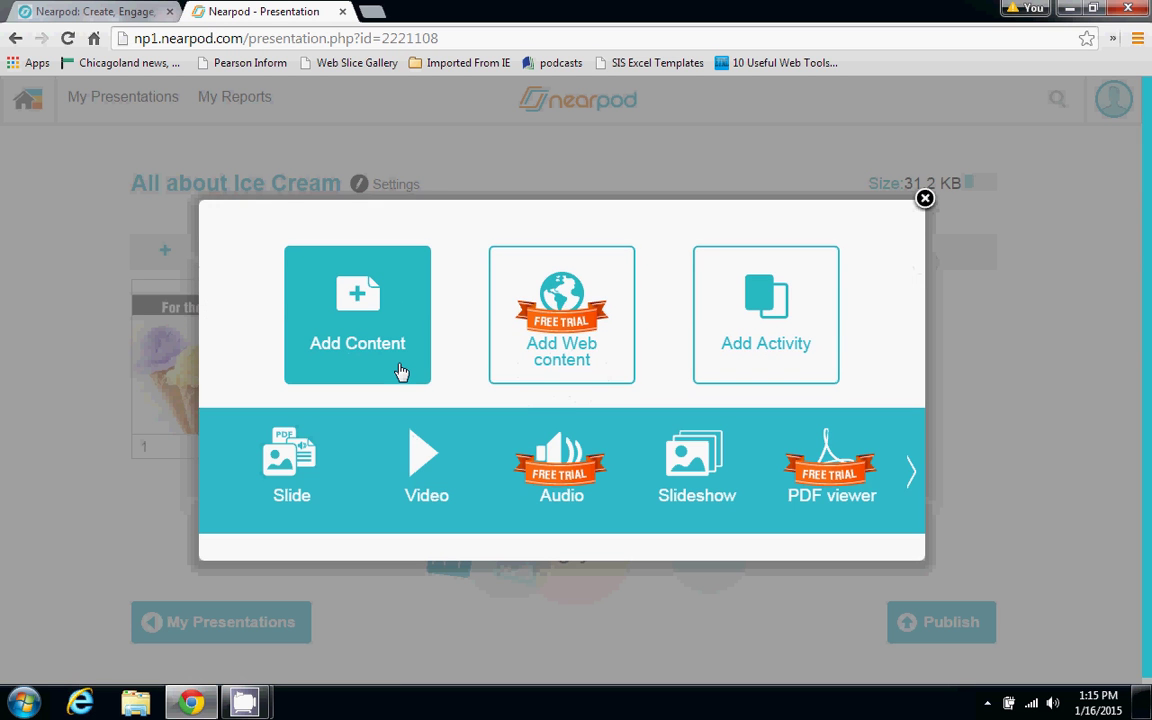
{"action": "left_click", "coordinate": [414, 458]}
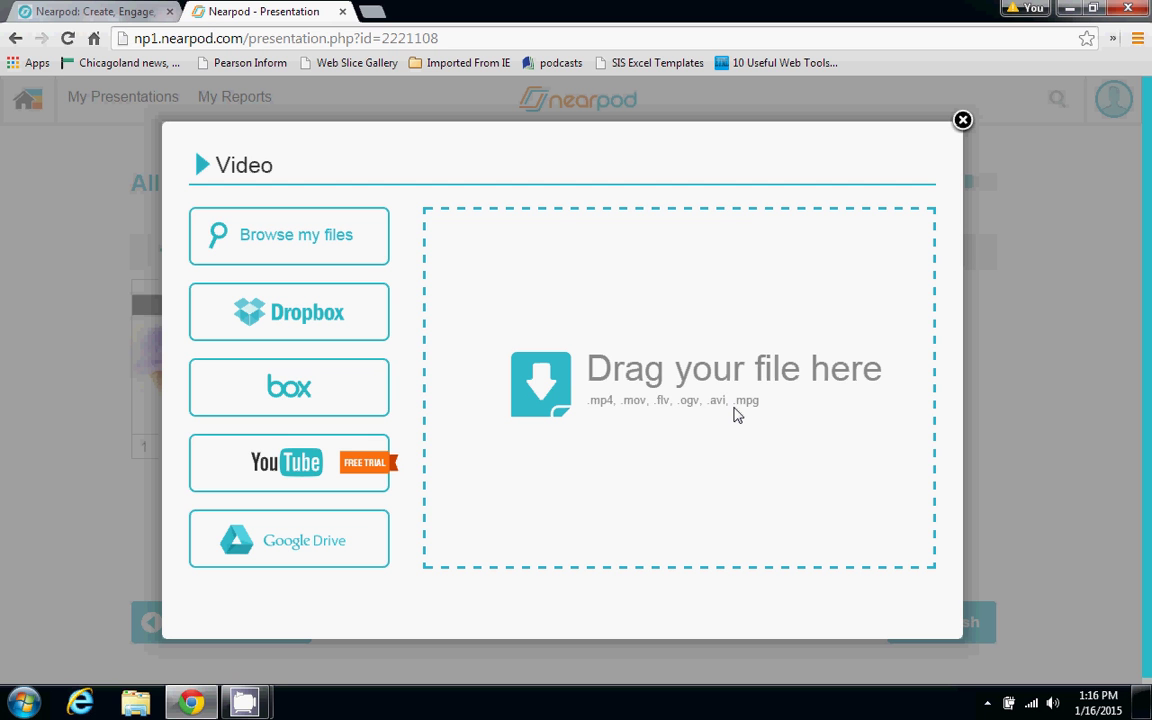
{"action": "left_click", "coordinate": [962, 121]}
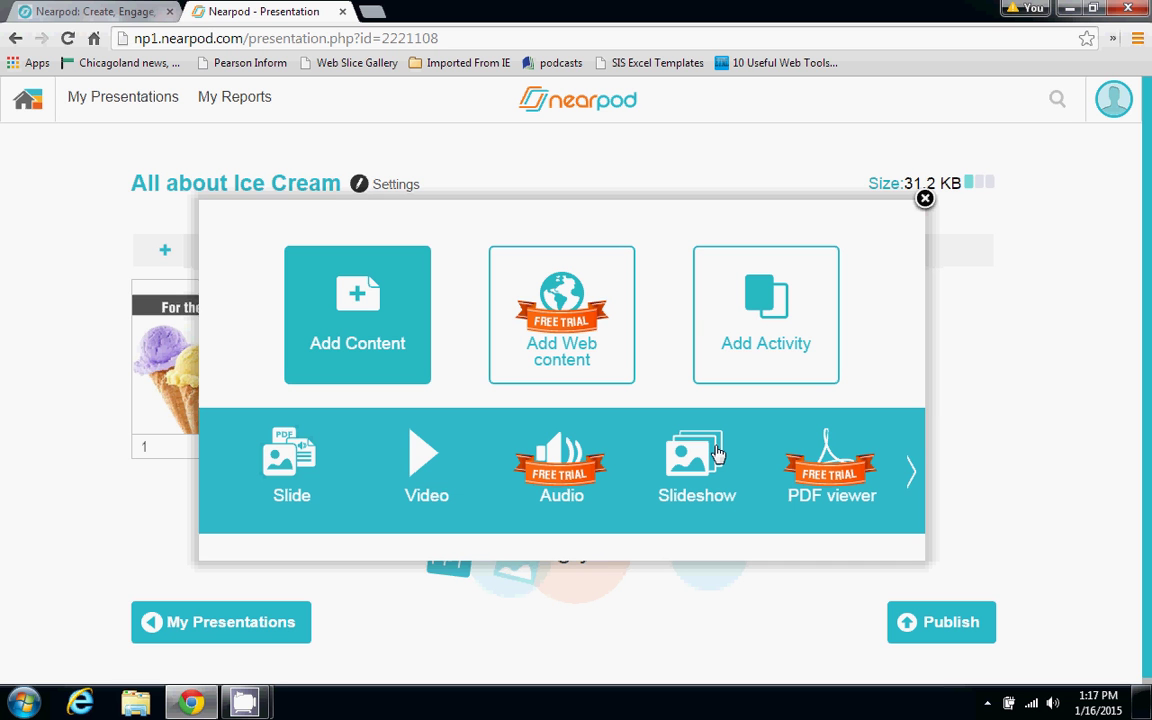
{"action": "left_click", "coordinate": [716, 453]}
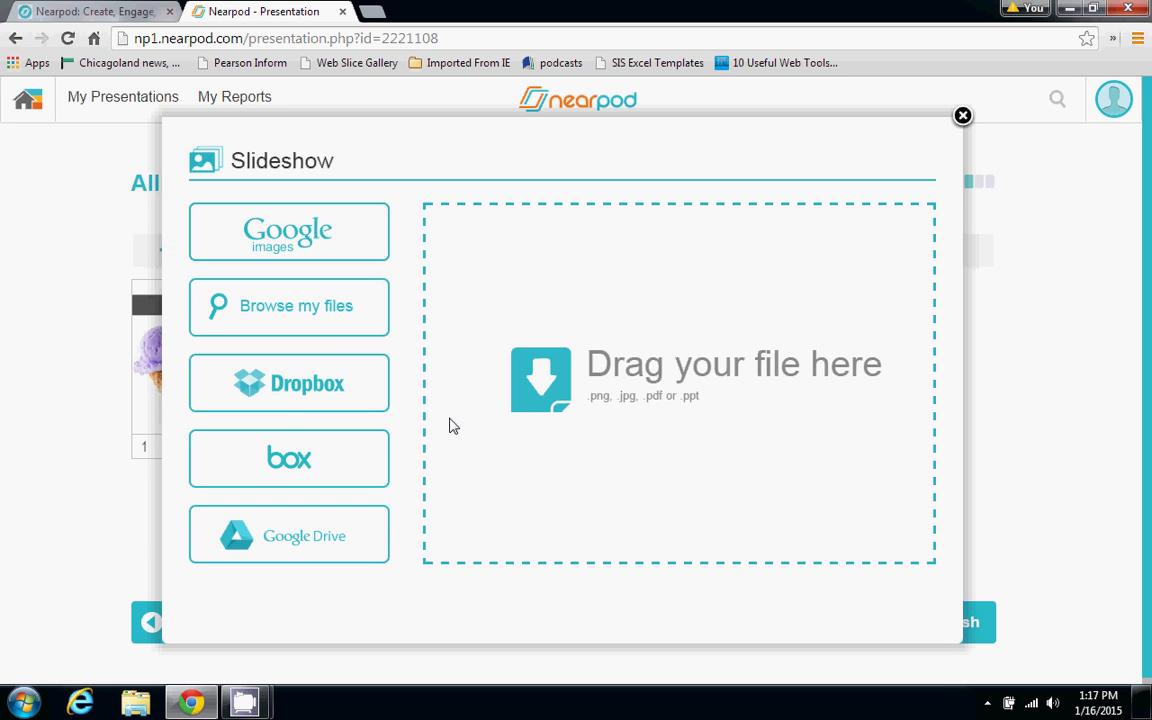
{"action": "left_click", "coordinate": [347, 319]}
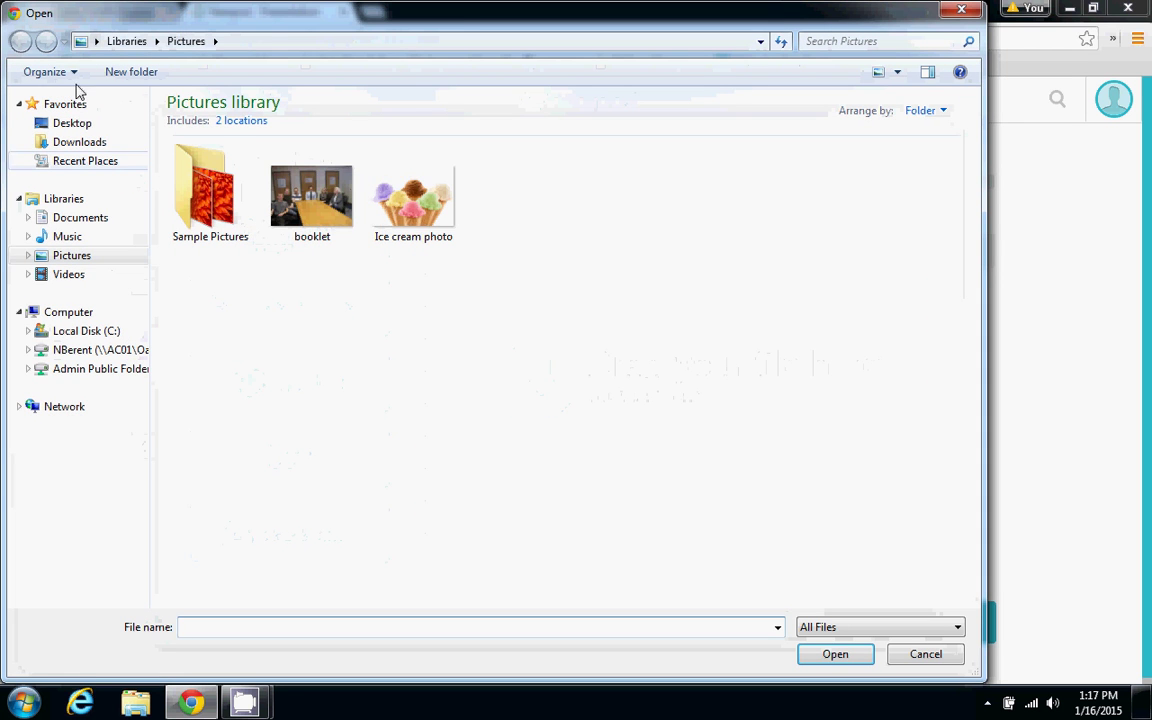
{"action": "left_click", "coordinate": [75, 123]}
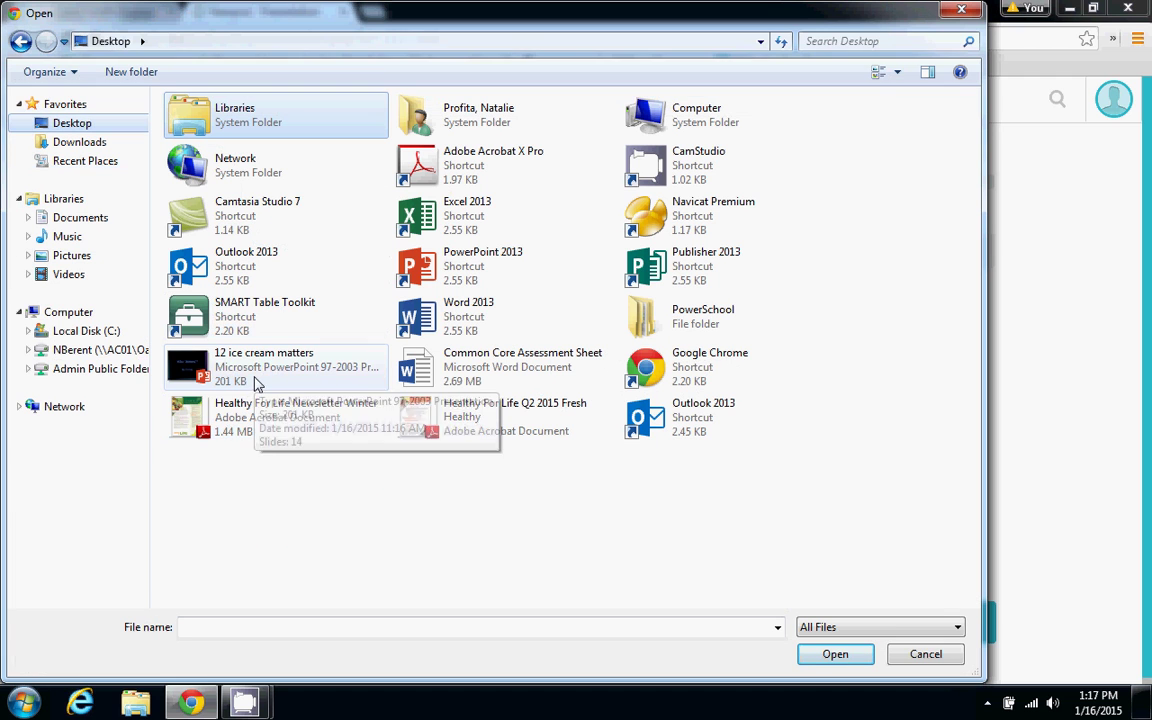
{"action": "left_click", "coordinate": [255, 382]}
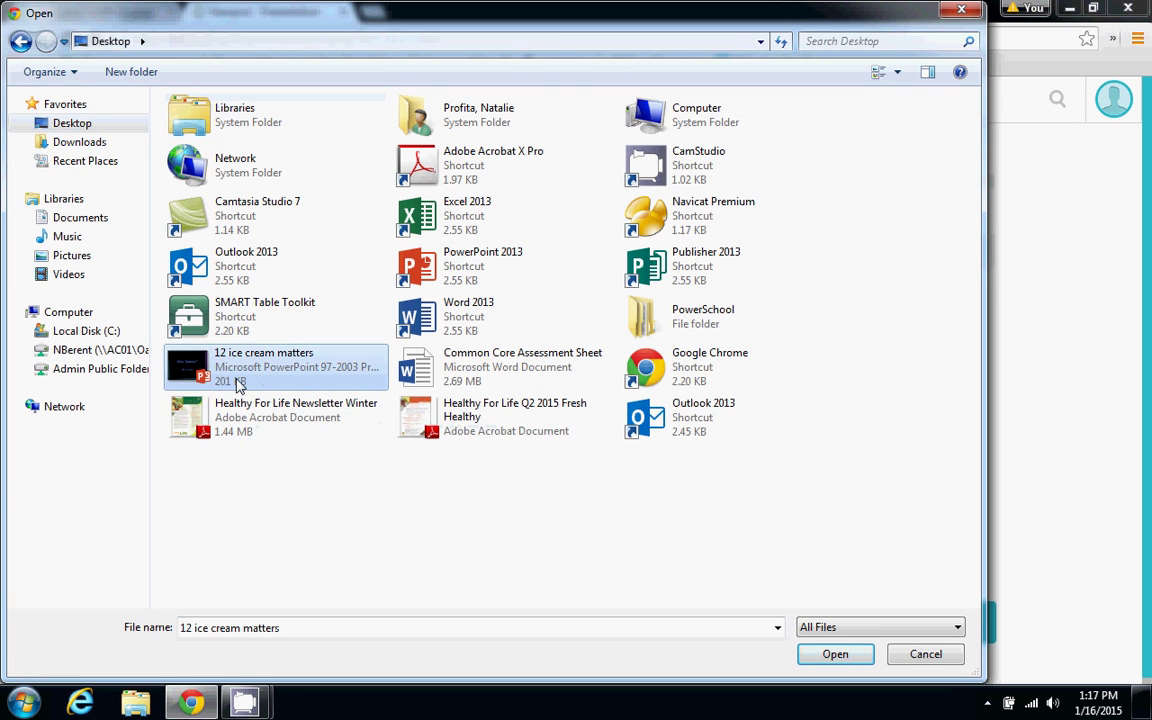
{"action": "left_click", "coordinate": [917, 655]}
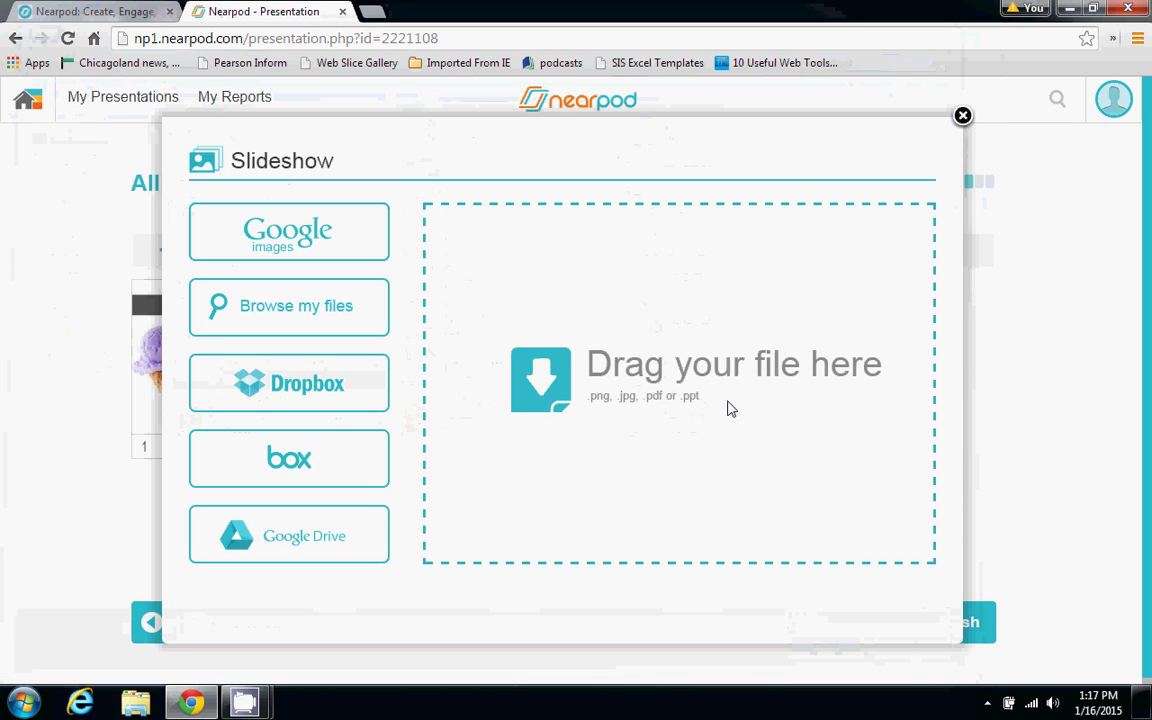
{"action": "left_click", "coordinate": [962, 117]}
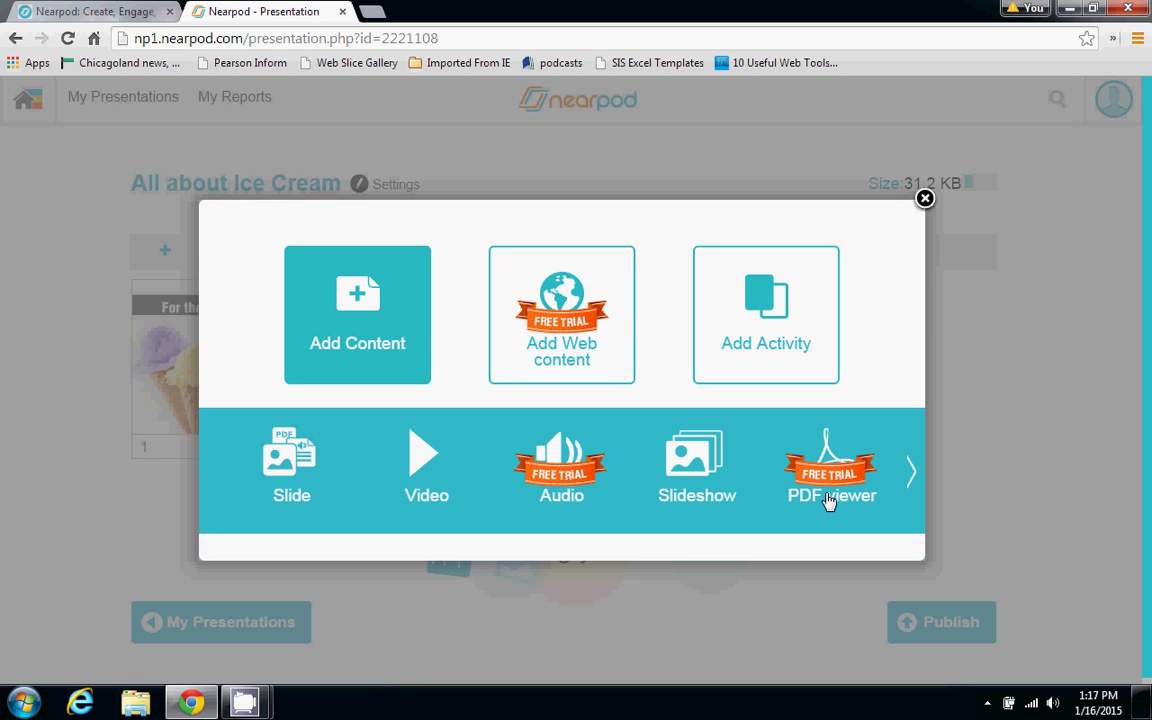
{"action": "left_click", "coordinate": [906, 474]}
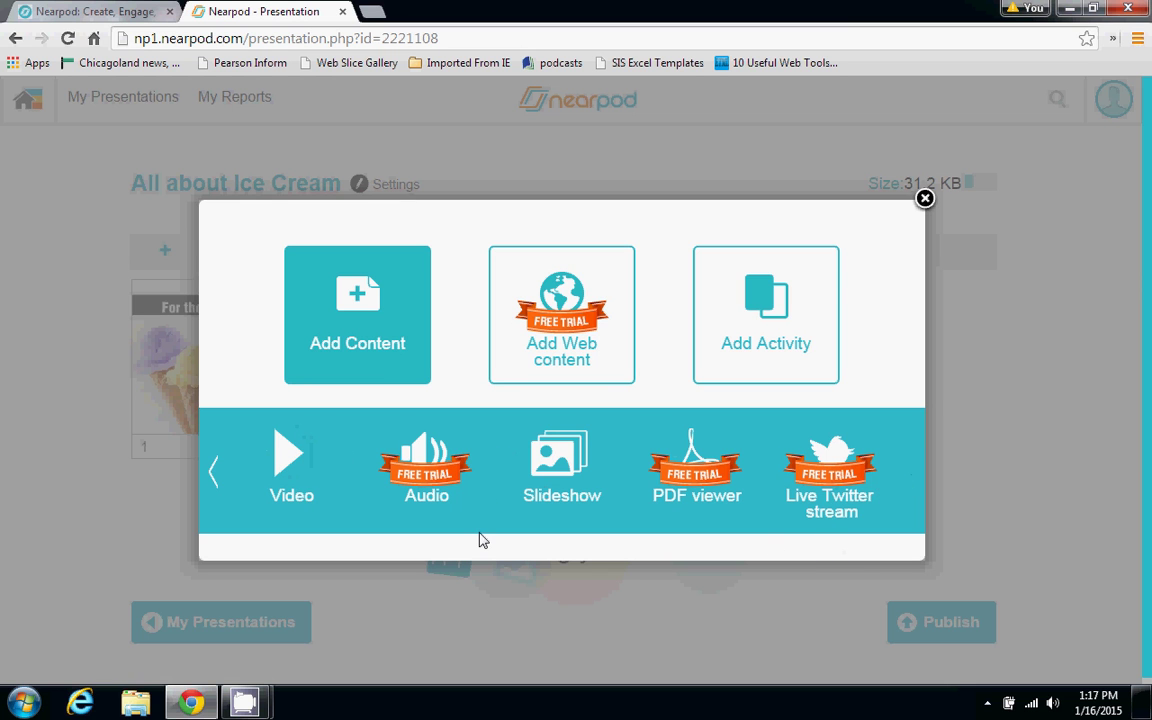
{"action": "left_click", "coordinate": [214, 471]}
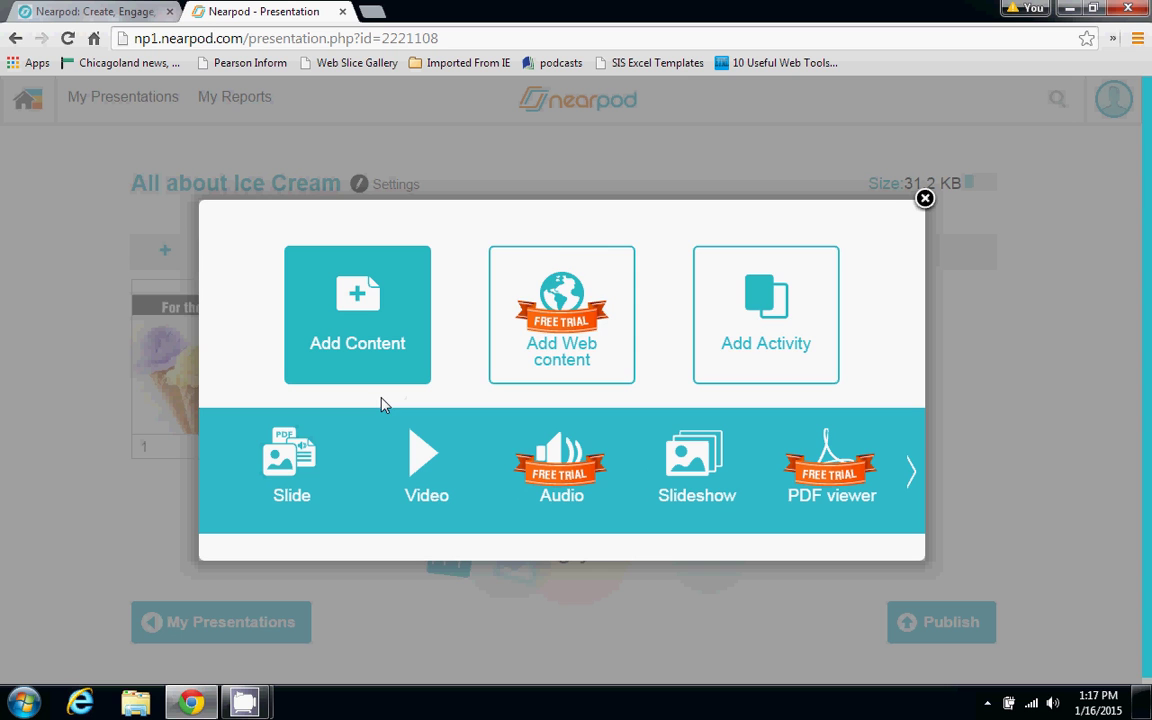
Choose Add Activity and pick the Poll activity
{"action": "left_click", "coordinate": [745, 337]}
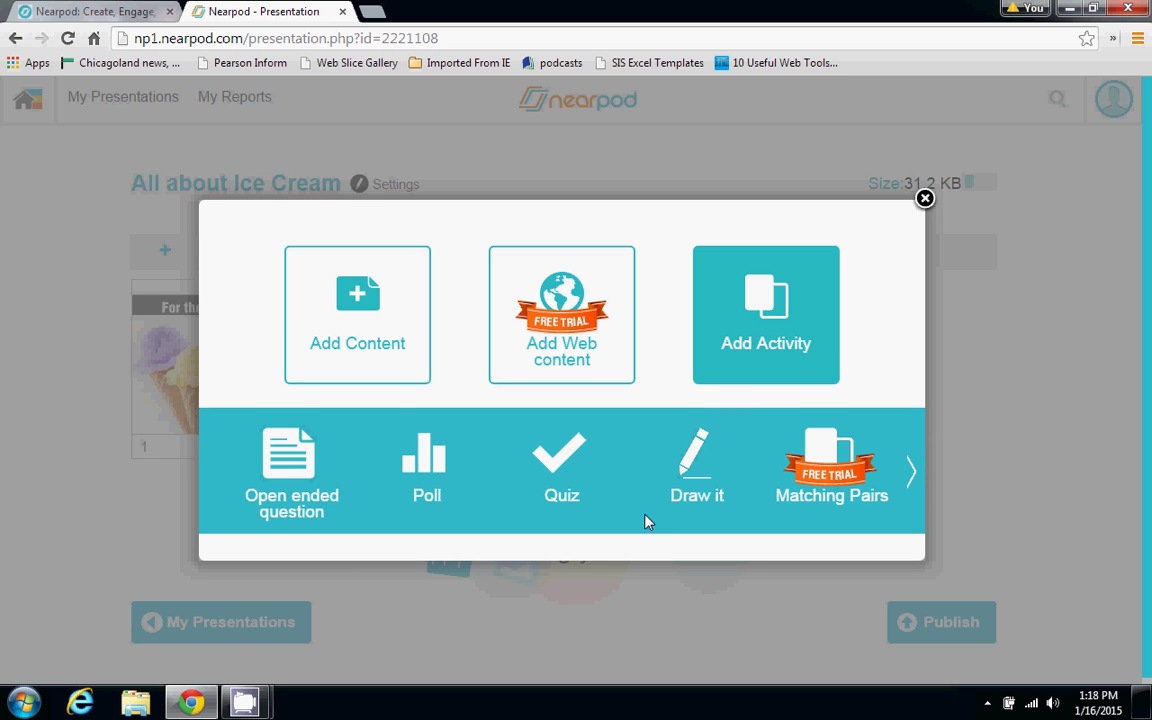
{"action": "left_click", "coordinate": [432, 497]}
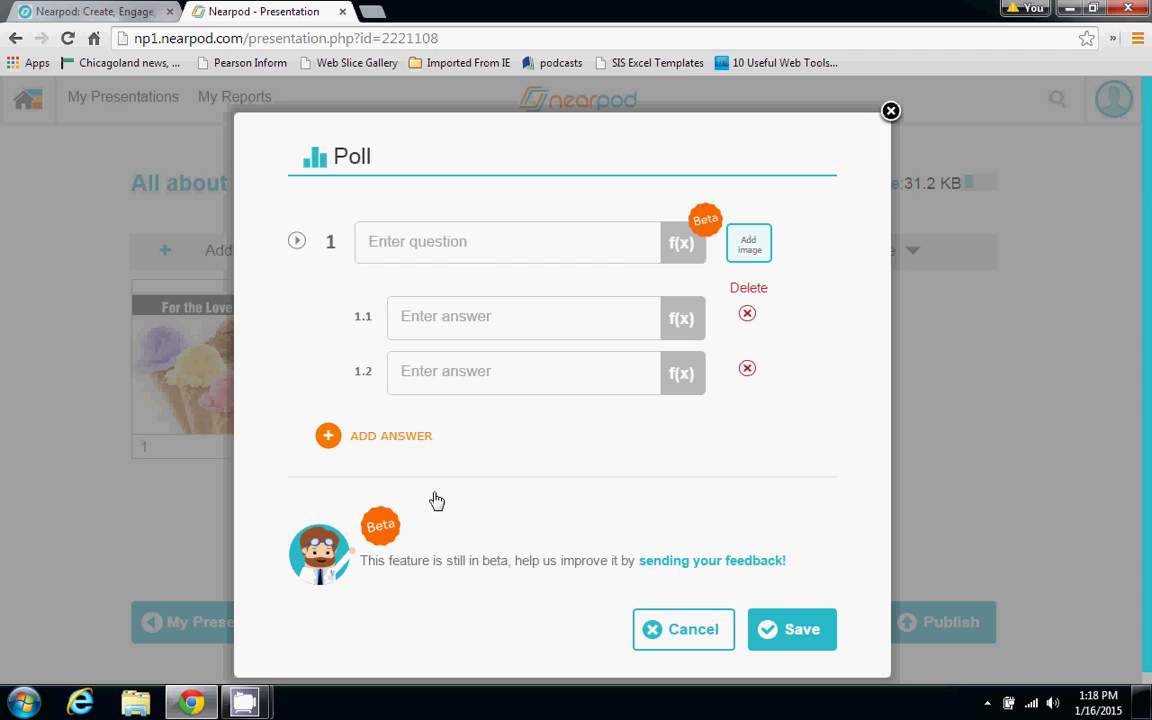
Toggle the question's math toolbar, then add a third poll answer field, 1.3
{"action": "left_click", "coordinate": [456, 247]}
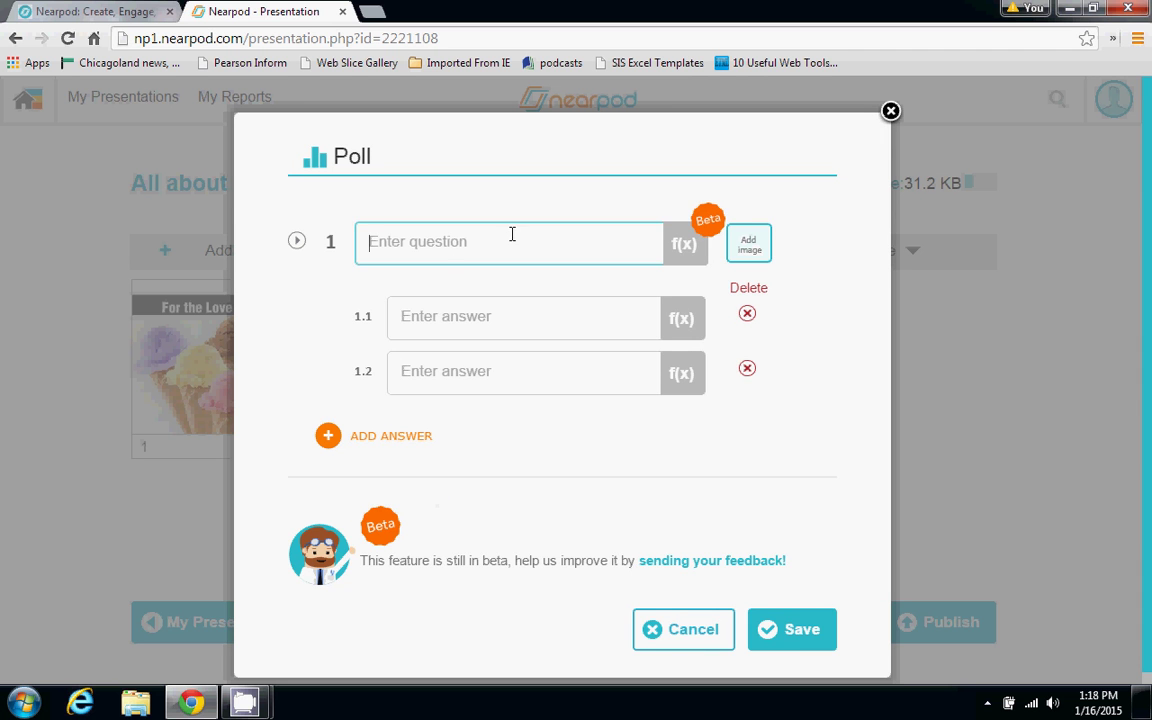
{"action": "left_click", "coordinate": [695, 246]}
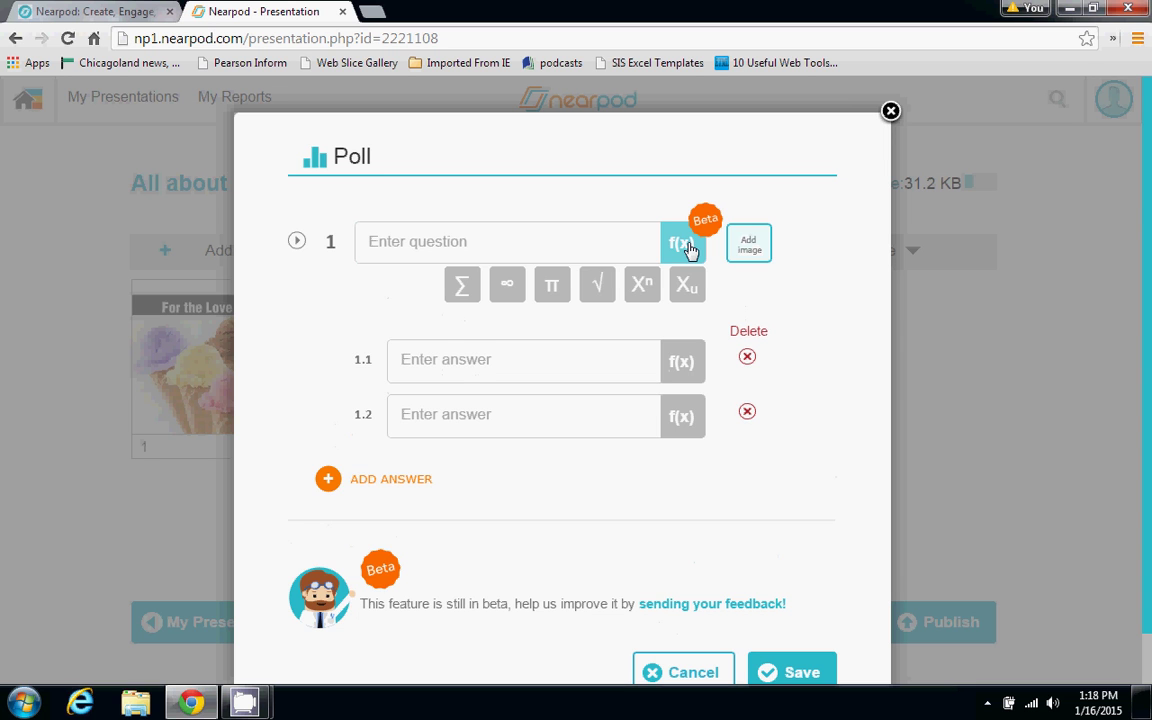
{"action": "left_click", "coordinate": [689, 248]}
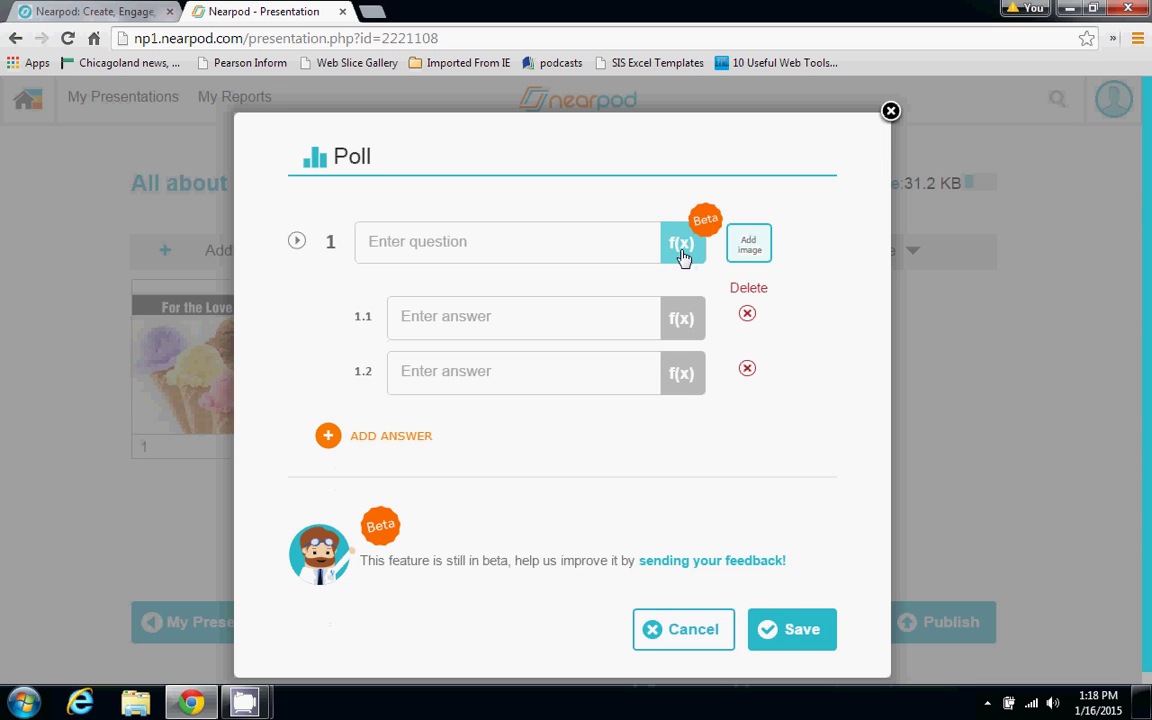
{"action": "left_click", "coordinate": [683, 250]}
{"action": "left_click", "coordinate": [644, 243]}
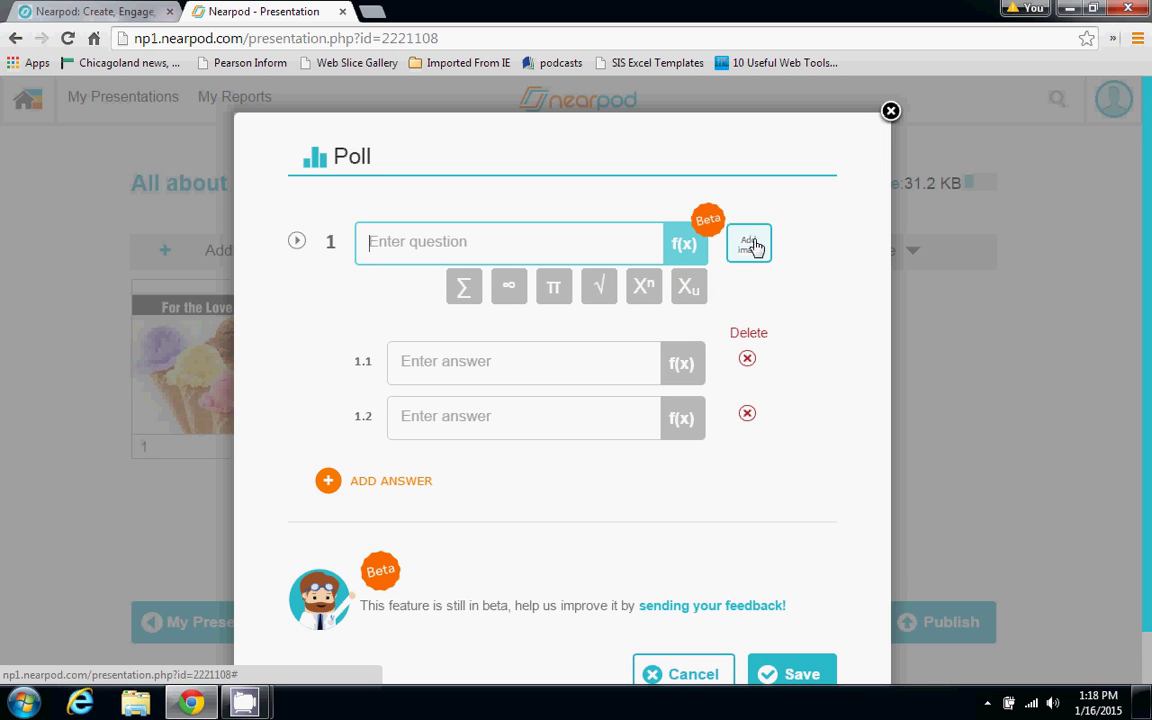
{"action": "left_click", "coordinate": [540, 360]}
{"action": "left_click", "coordinate": [511, 375]}
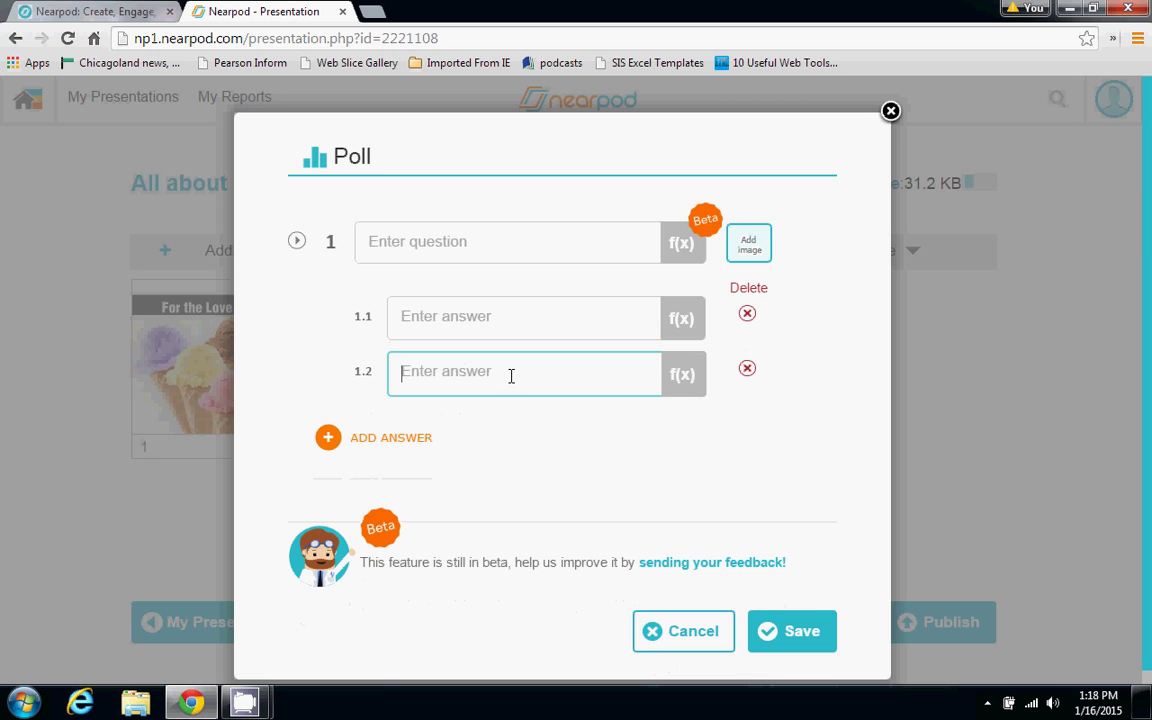
{"action": "left_click", "coordinate": [384, 457]}
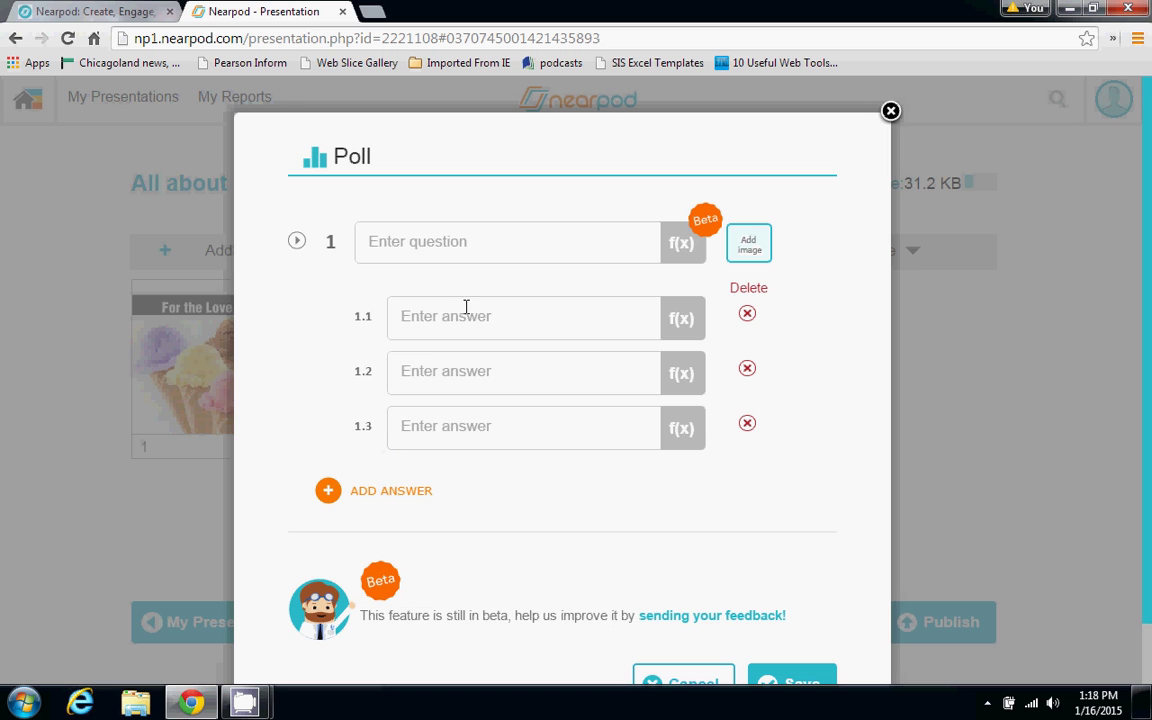
{"action": "left_click", "coordinate": [443, 252]}
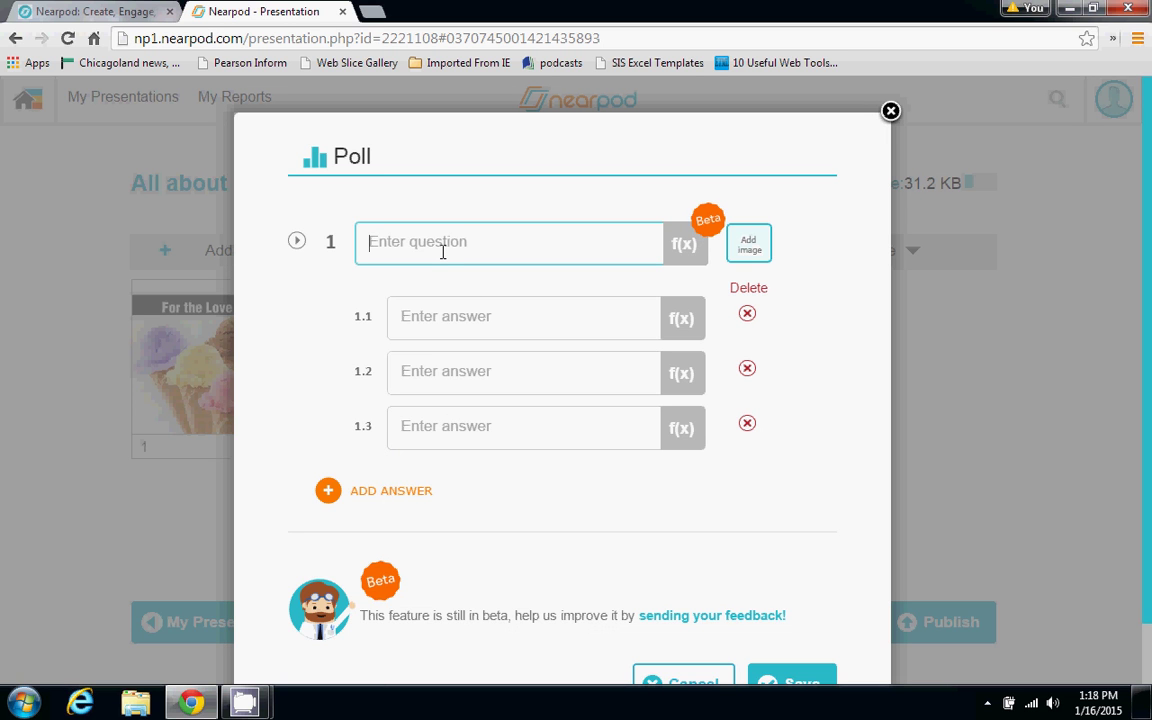
Enter the question 'What is your favorite ice cream flavor?' with answers Vanilla, Chocolate, Strawberry
{"action": "type", "text": "What is your favorite ice "}
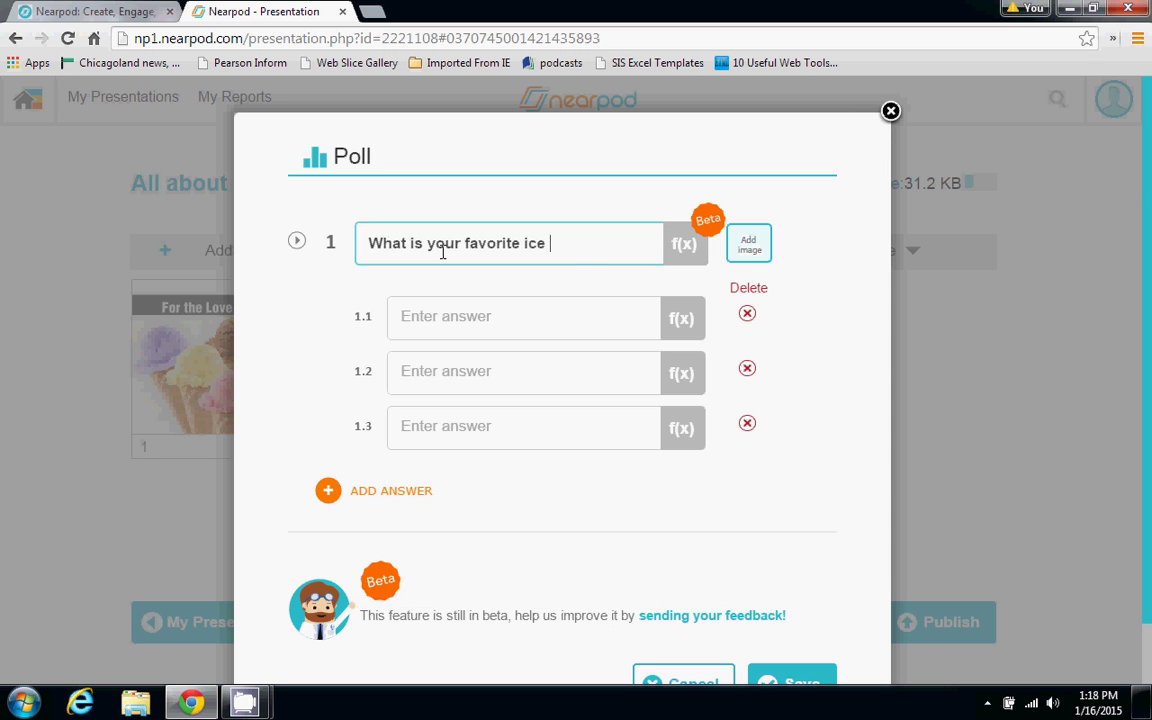
{"action": "type", "text": "cream flavor?"}
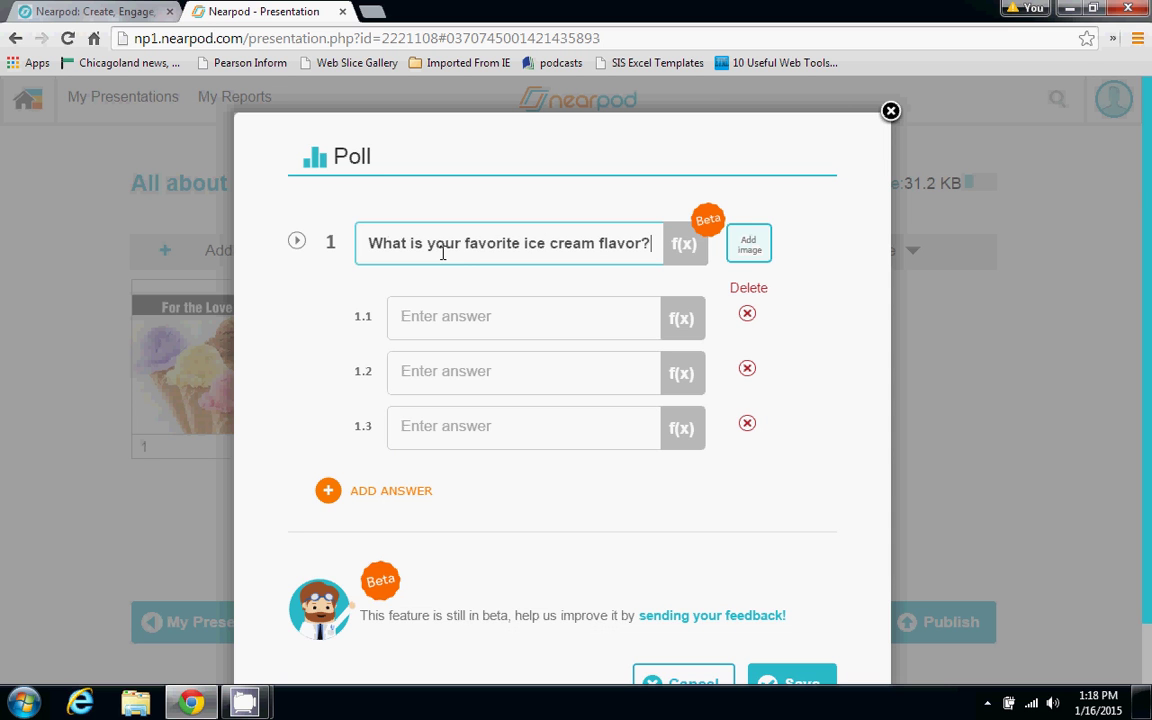
{"action": "left_click", "coordinate": [432, 318]}
{"action": "type", "text": "Van"}
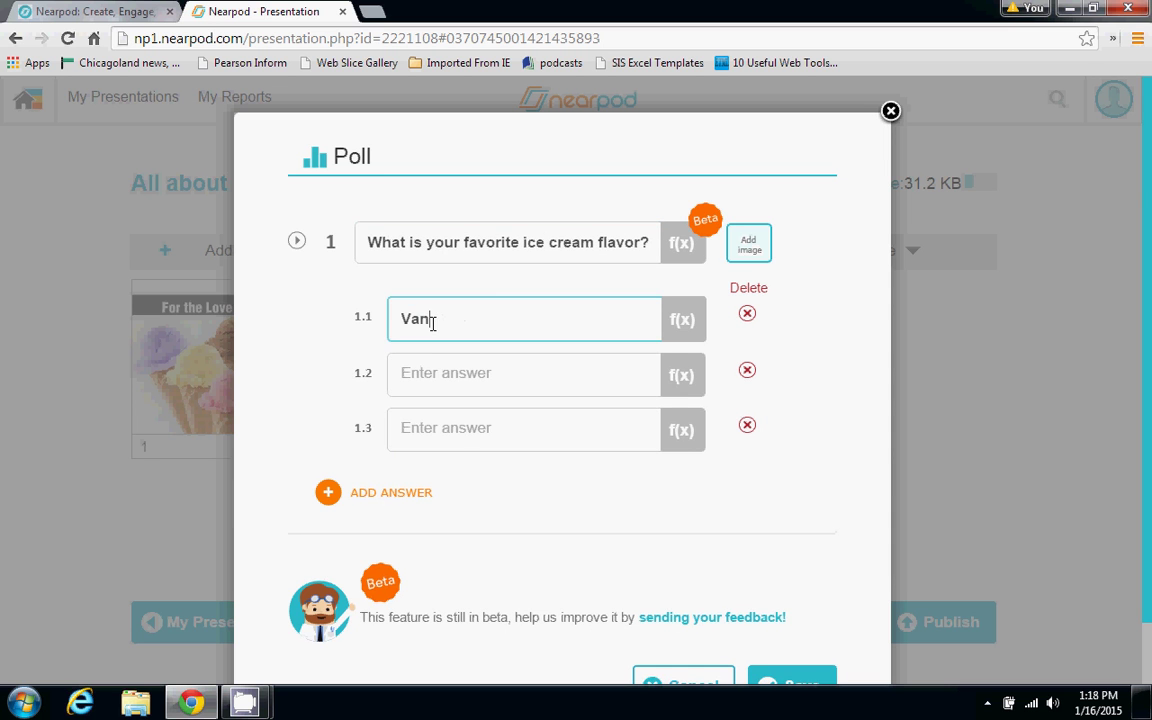
{"action": "type", "text": "illa"}
{"action": "key", "text": "Tab"}
{"action": "type", "text": "Chocolate"}
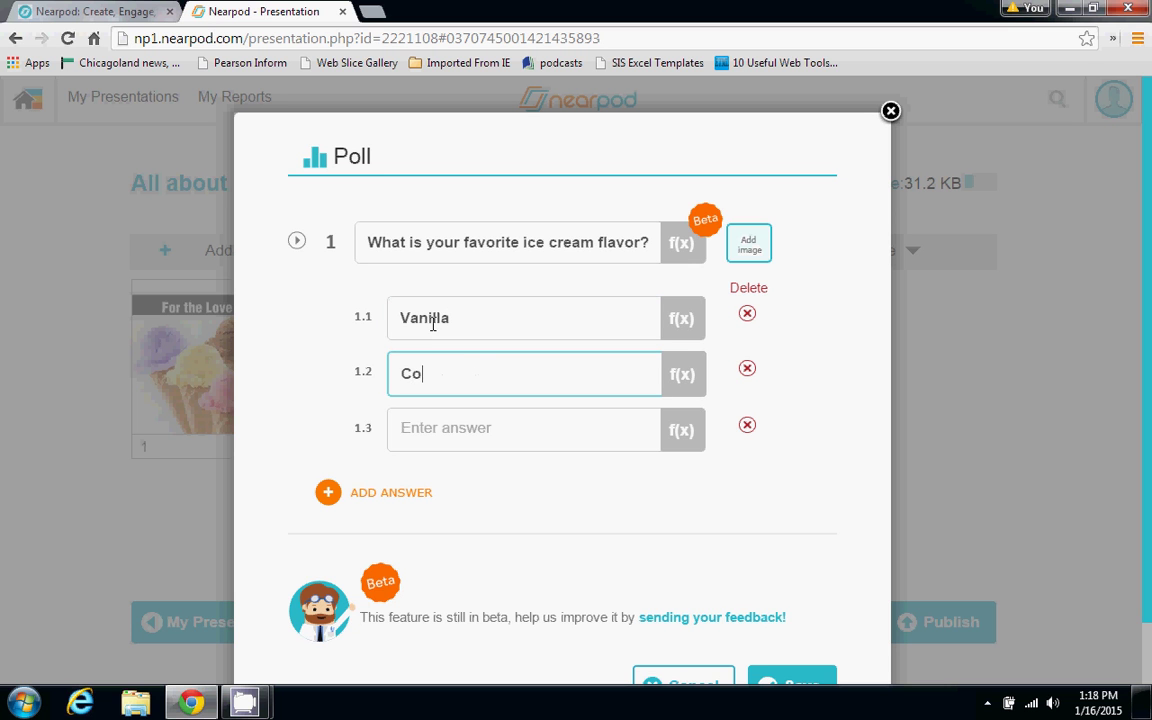
{"action": "key", "text": "Tab"}
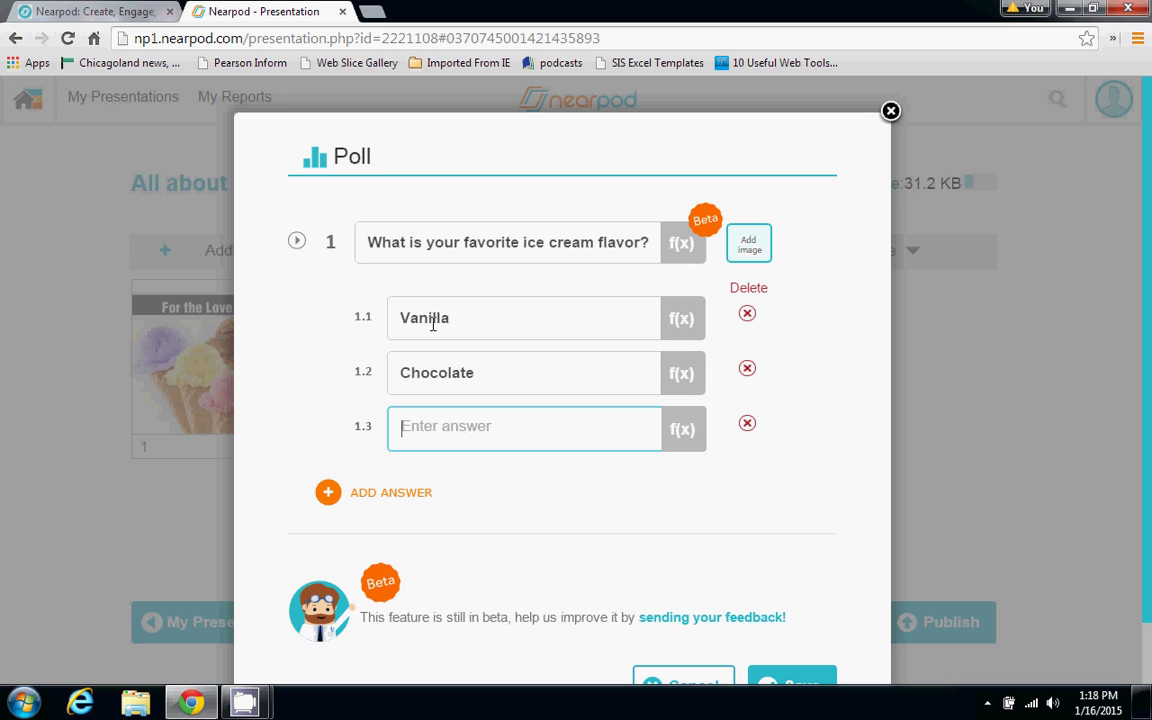
{"action": "type", "text": "Strawberry"}
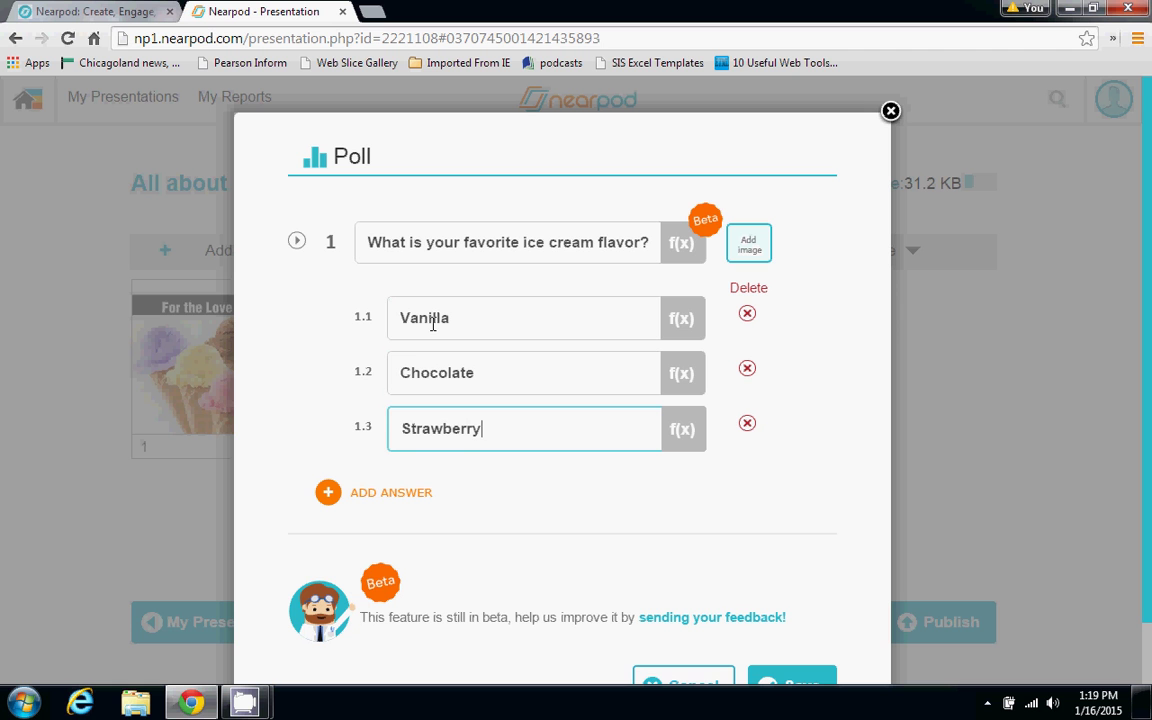
Add a fourth answer 'Other' and save the poll as slide 2
{"action": "left_click", "coordinate": [368, 492]}
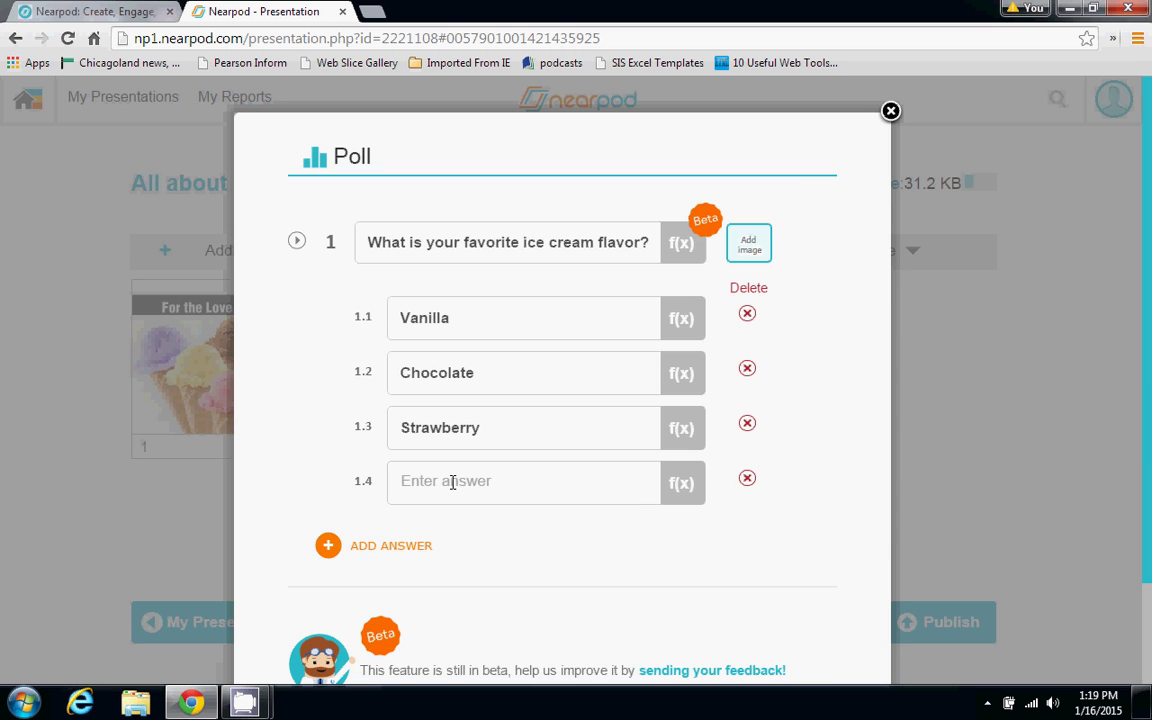
{"action": "left_click", "coordinate": [452, 482]}
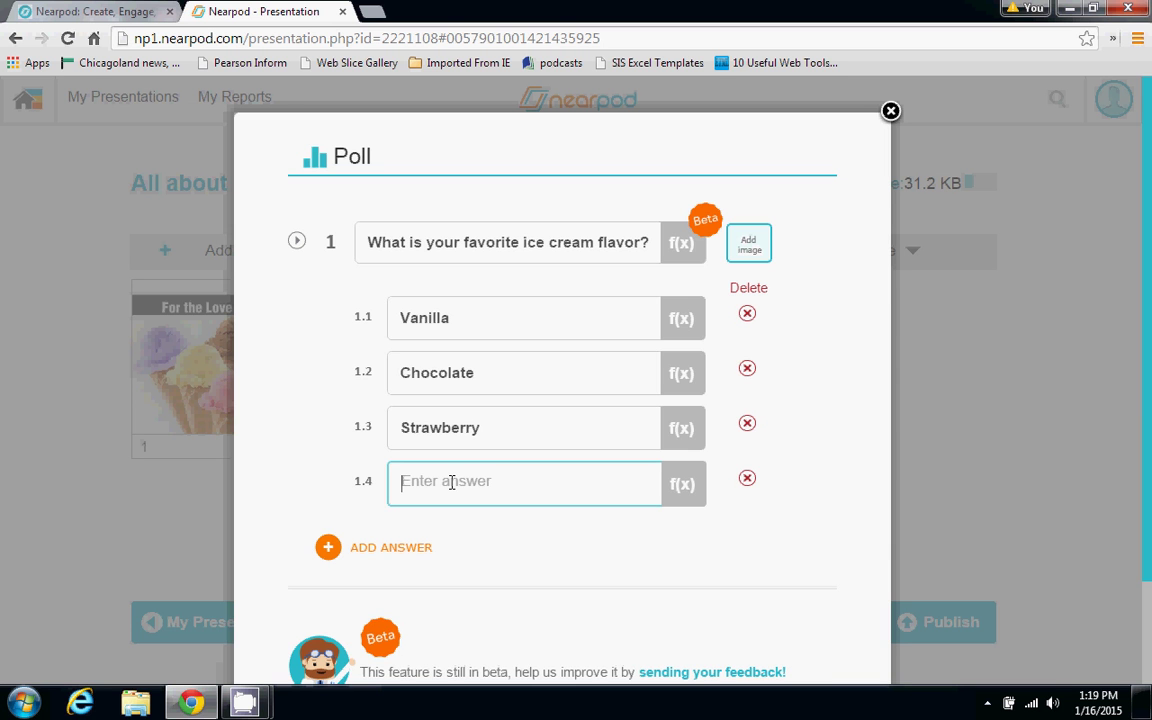
{"action": "type", "text": "Other"}
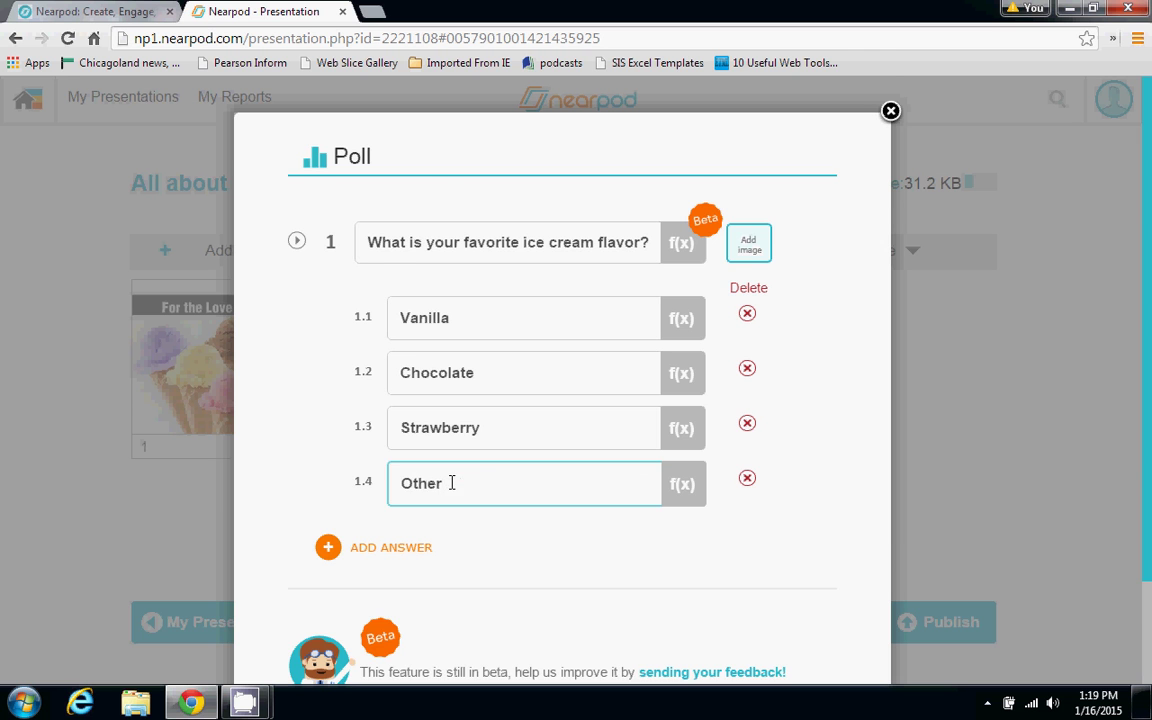
{"action": "scroll", "coordinate": [780, 400], "scroll_direction": "down", "scroll_amount": 2}
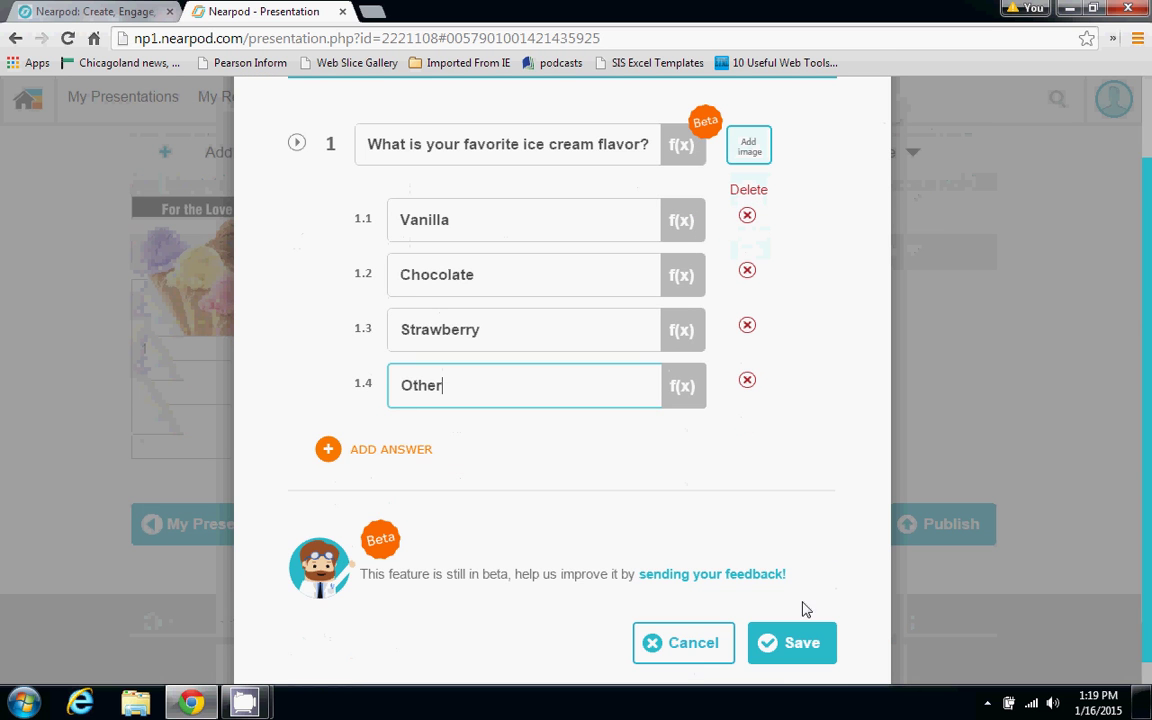
{"action": "left_click", "coordinate": [805, 640]}
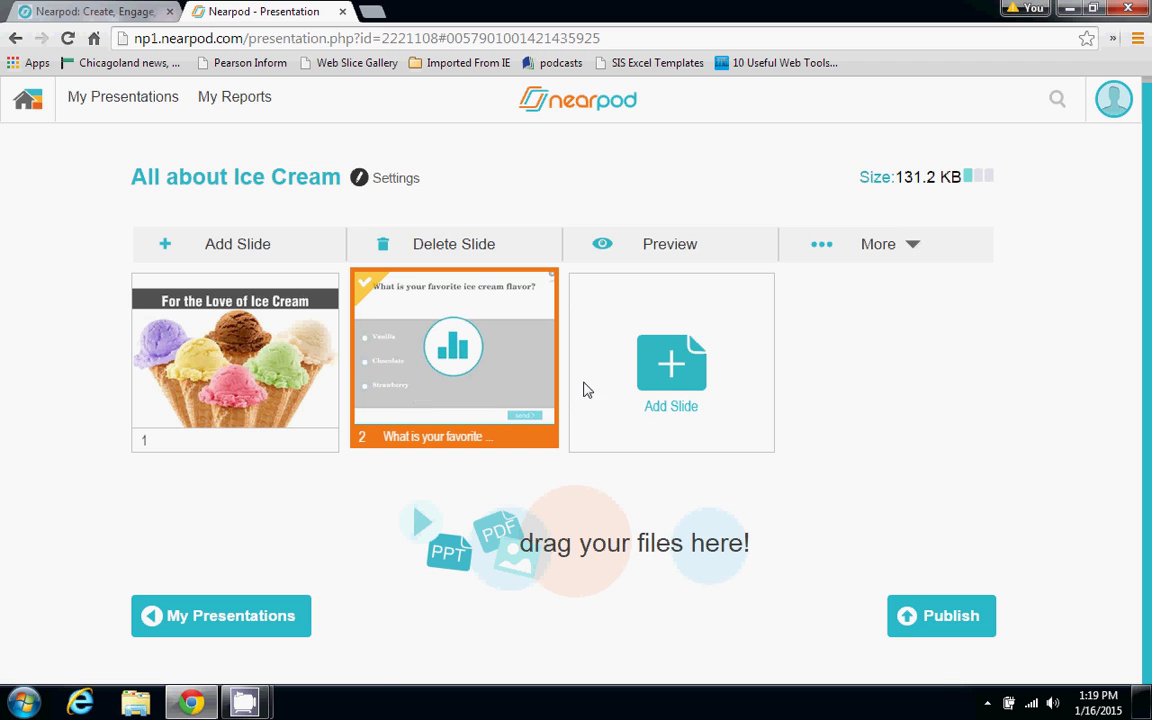
Add a third slide and list the available activity types
{"action": "left_click", "coordinate": [637, 397]}
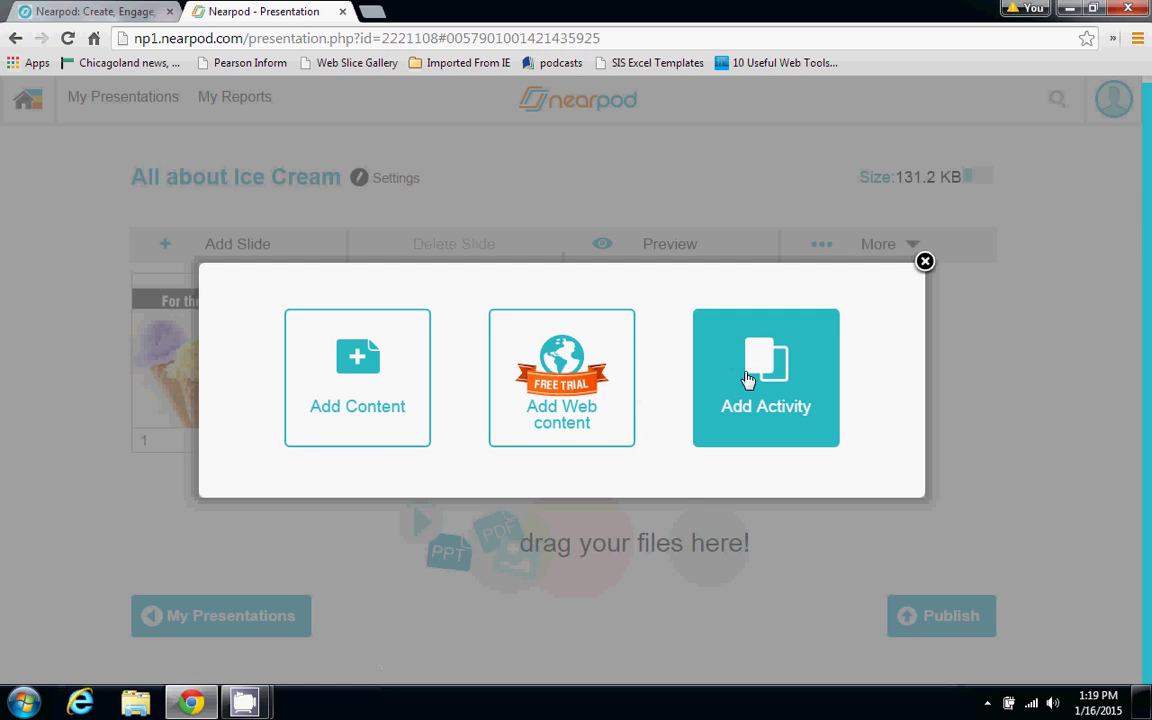
{"action": "left_click", "coordinate": [748, 379]}
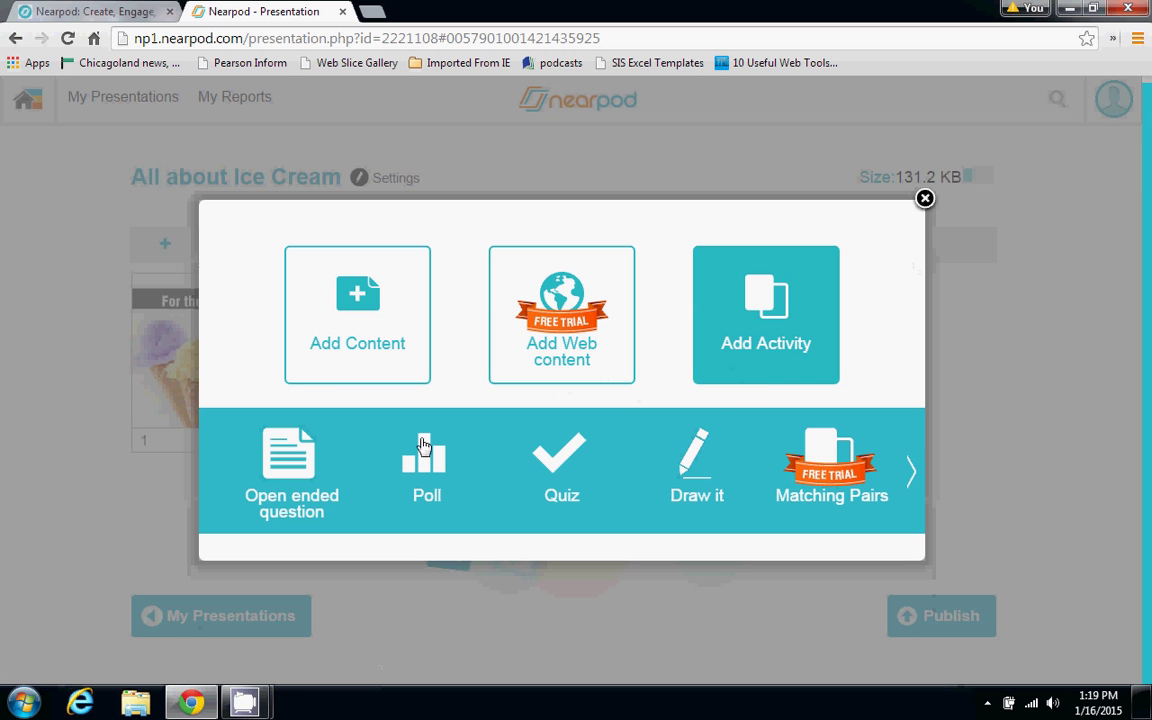
Start a Quiz with answer 1.1 marked correct, cancel it unsaved, and pick Open ended question
{"action": "left_click", "coordinate": [570, 470]}
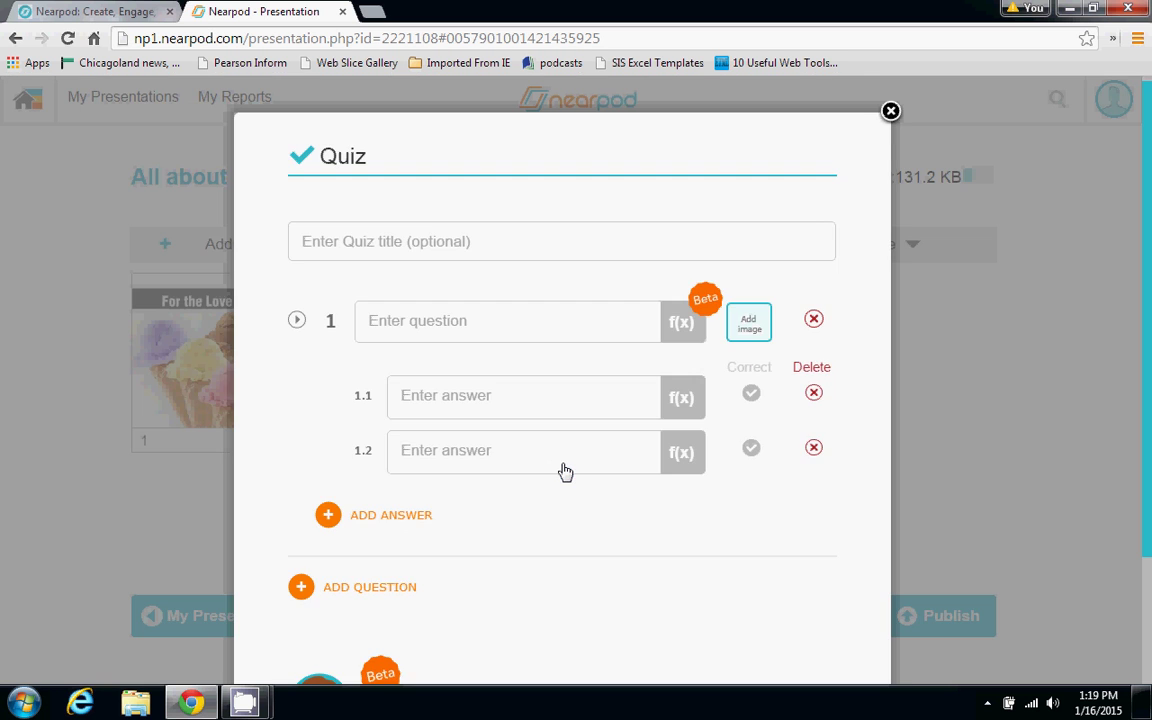
{"action": "left_click", "coordinate": [407, 232]}
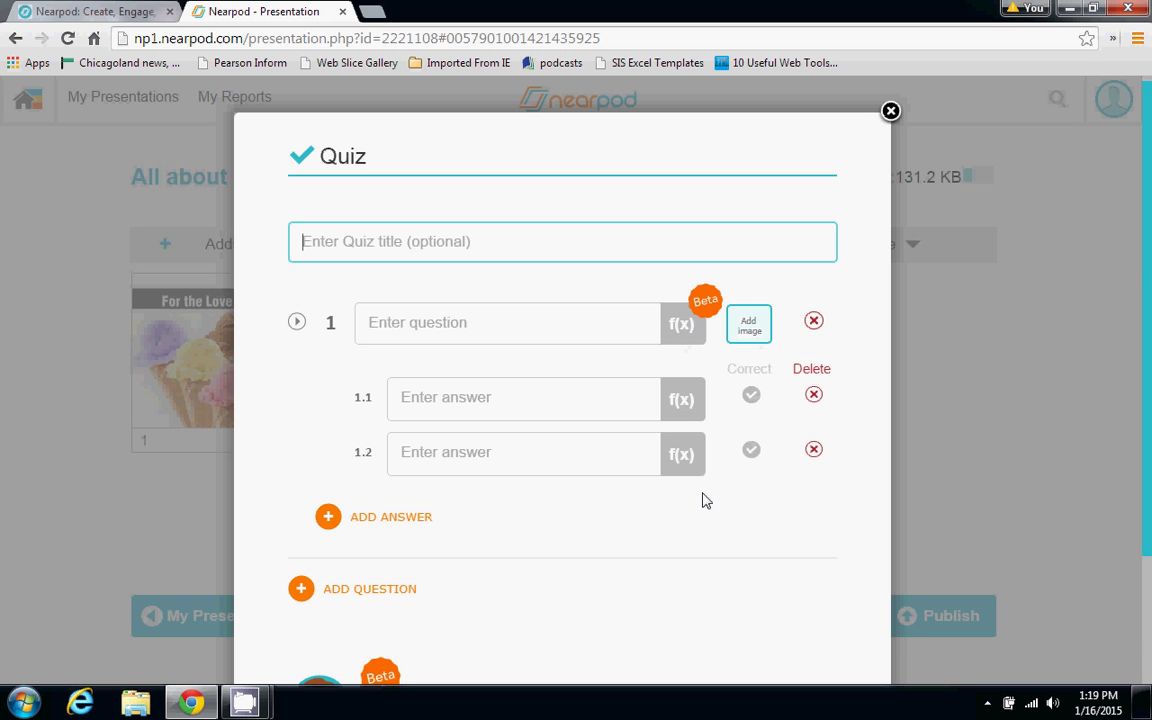
{"action": "left_click", "coordinate": [749, 400]}
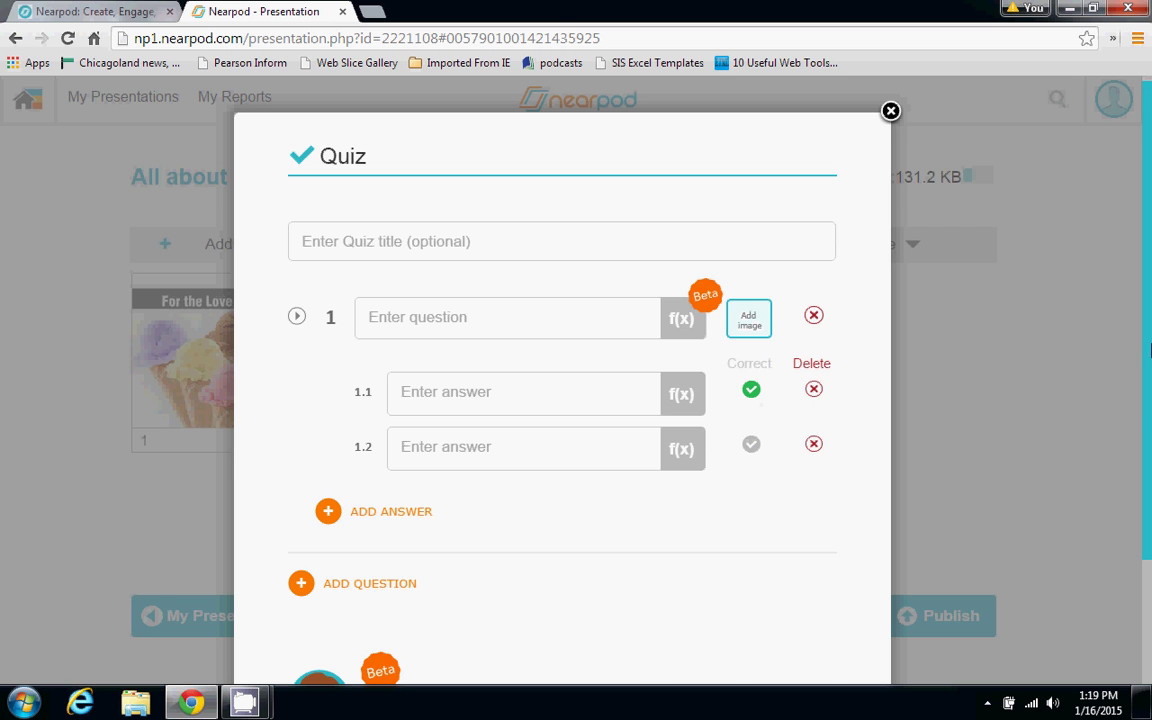
{"action": "scroll", "coordinate": [1150, 408], "scroll_direction": "down", "scroll_amount": 1}
{"action": "scroll", "coordinate": [1150, 408], "scroll_direction": "down", "scroll_amount": 2}
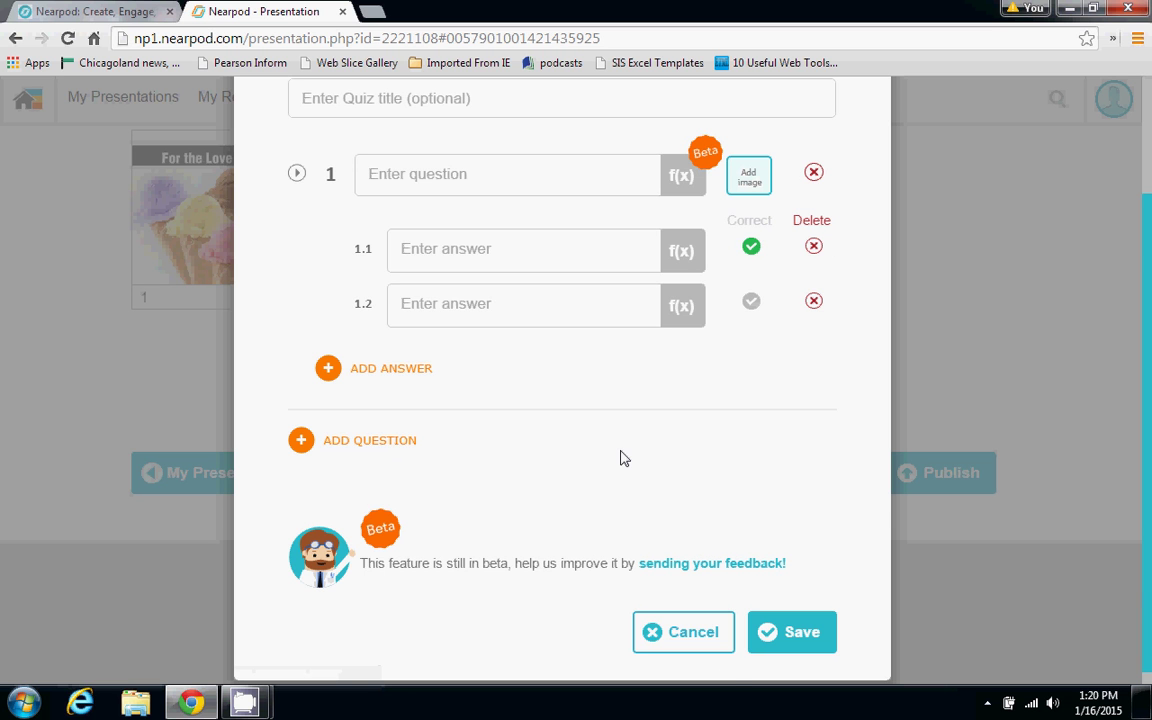
{"action": "left_click", "coordinate": [712, 657]}
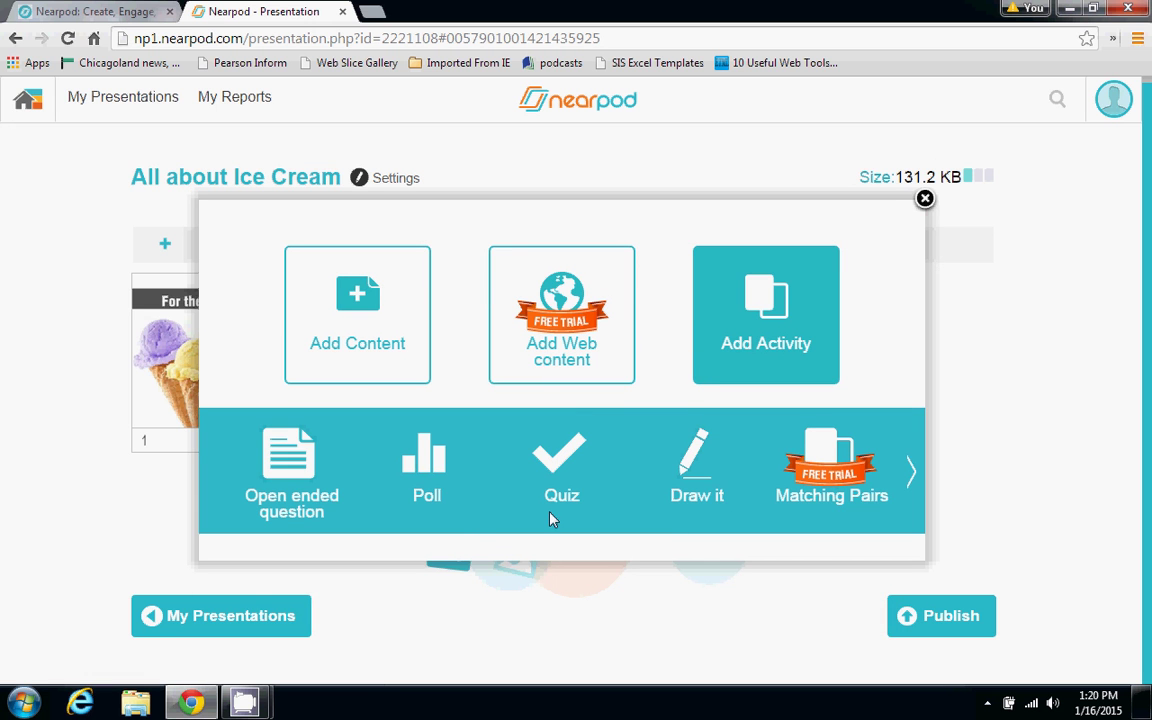
{"action": "left_click", "coordinate": [272, 513]}
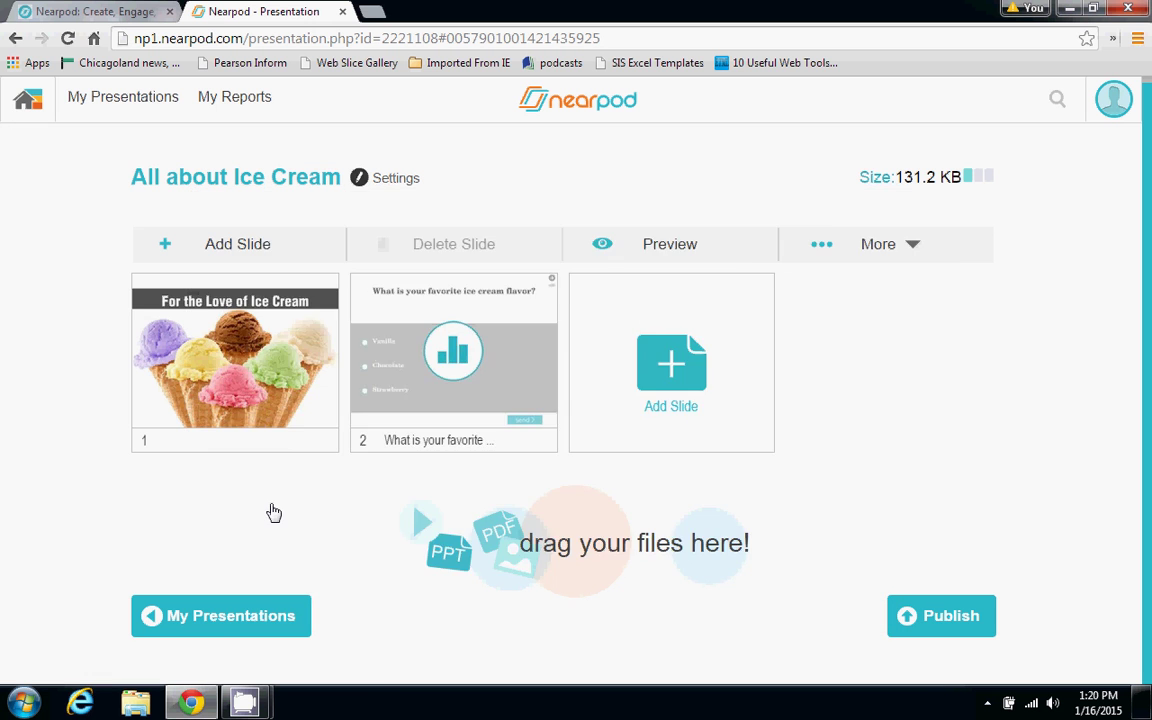
{"action": "left_click", "coordinate": [413, 298]}
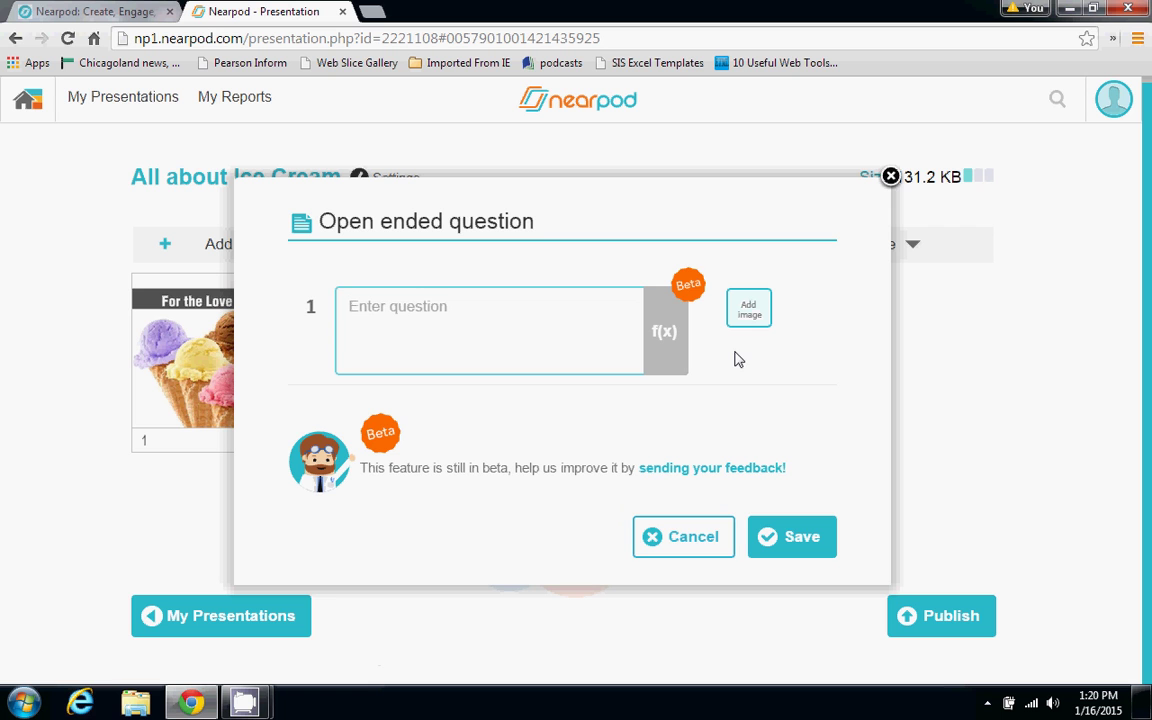
{"action": "left_click", "coordinate": [690, 537]}
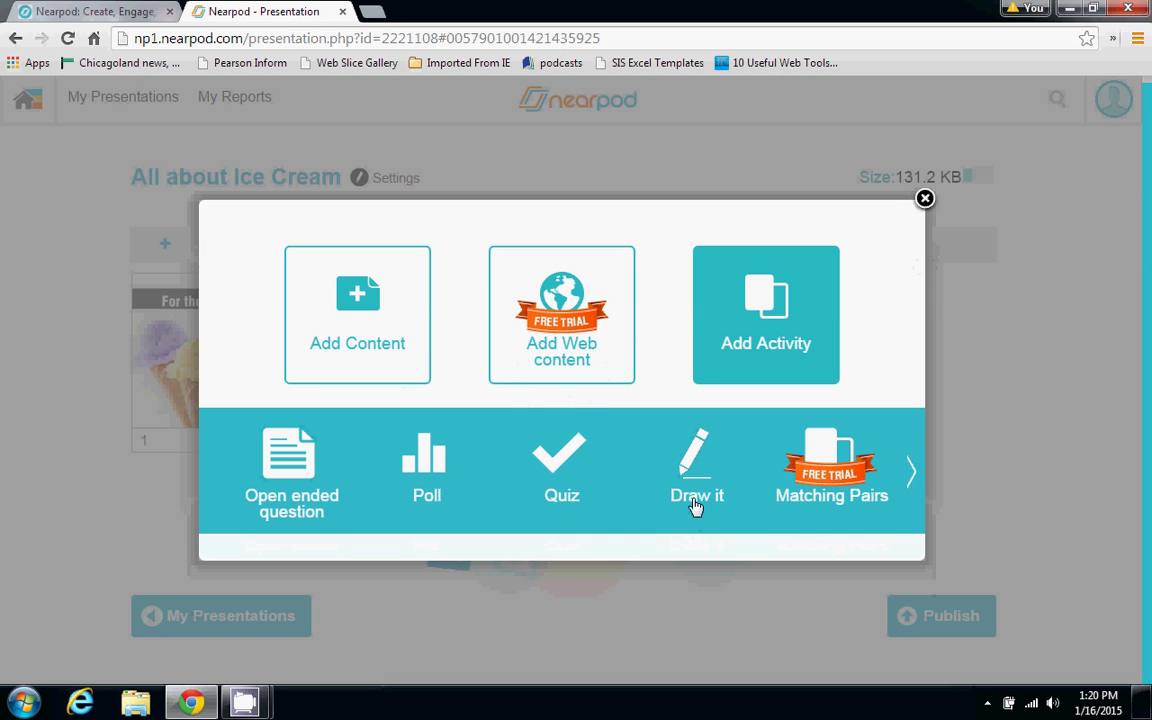
{"action": "left_click", "coordinate": [688, 487]}
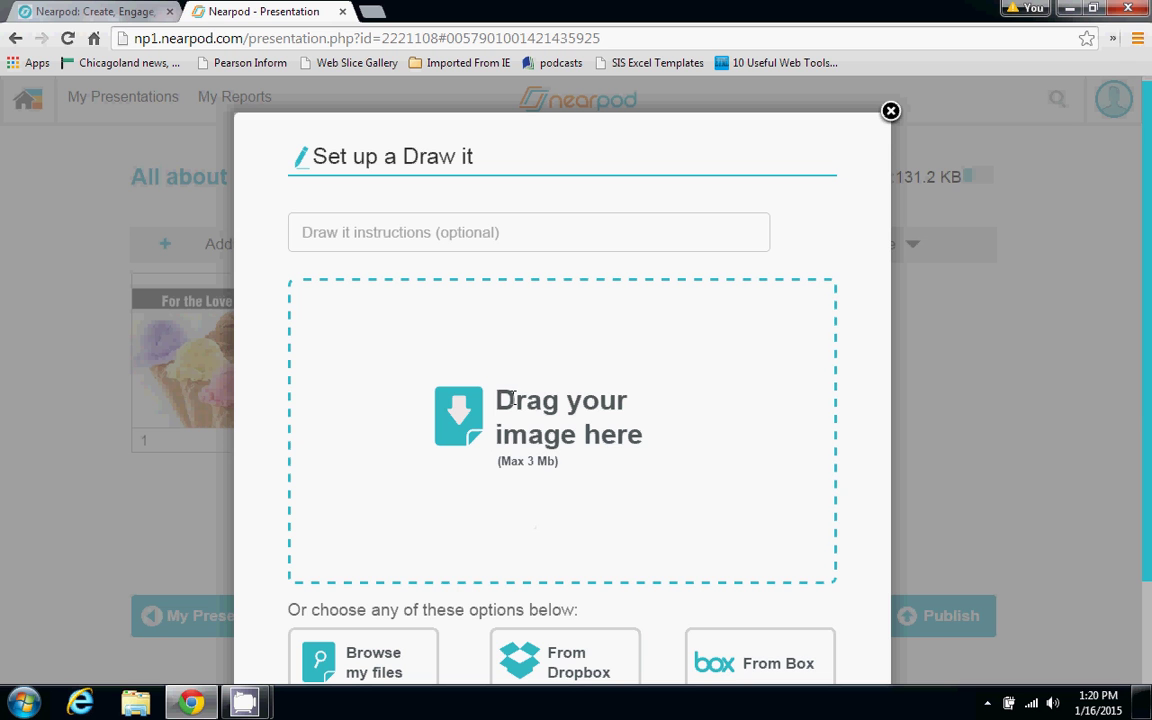
{"action": "left_click", "coordinate": [890, 111]}
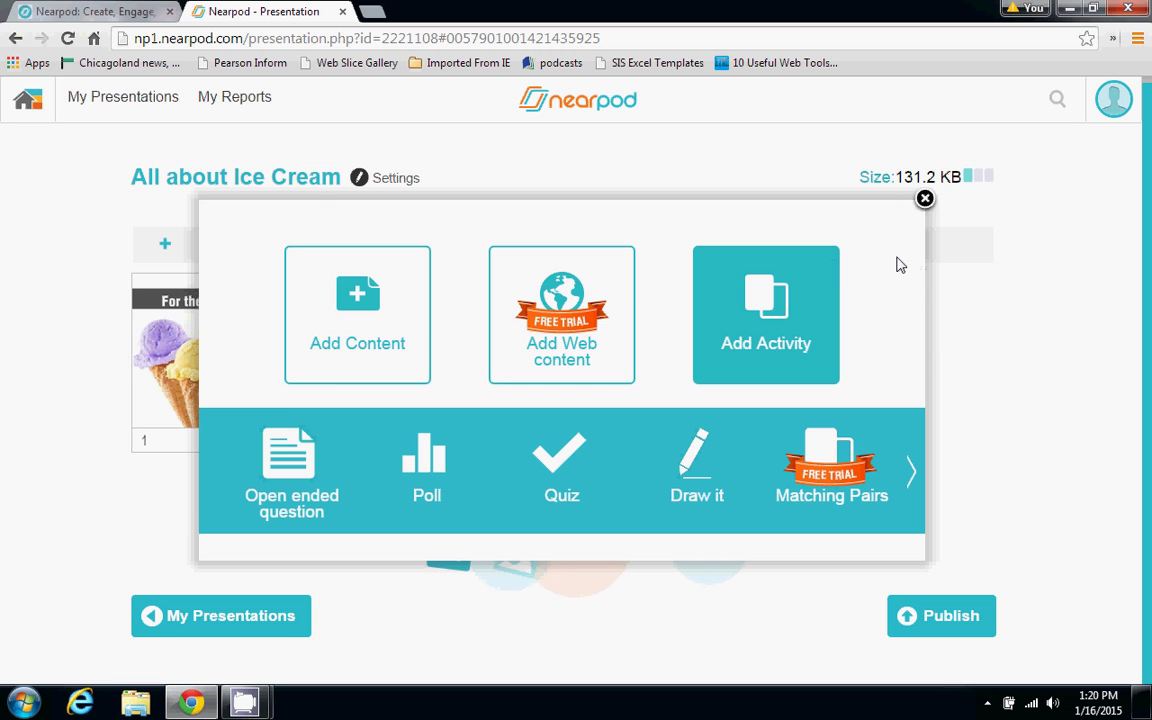
{"action": "left_click", "coordinate": [926, 201]}
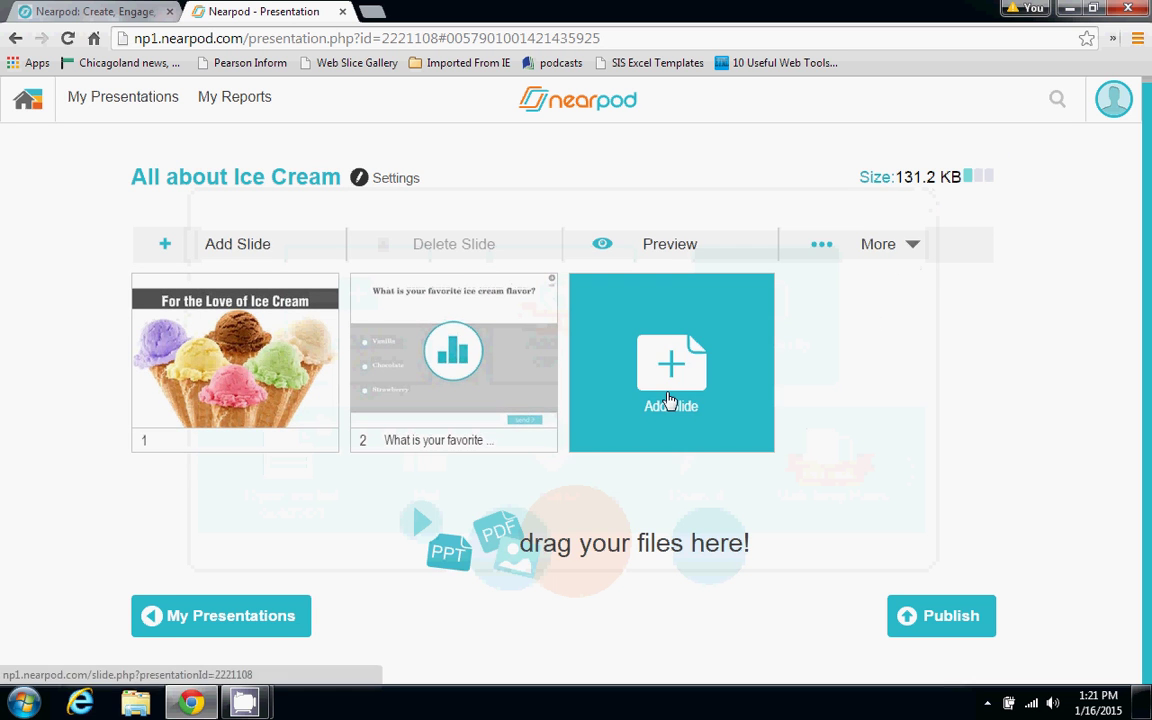
Keep the Ice Cream title slide first, then go back to My Presentations
{"action": "left_click_drag", "start_coordinate": [406, 411], "coordinate": [145, 405]}
{"action": "left_click_drag", "start_coordinate": [376, 386], "coordinate": [134, 378]}
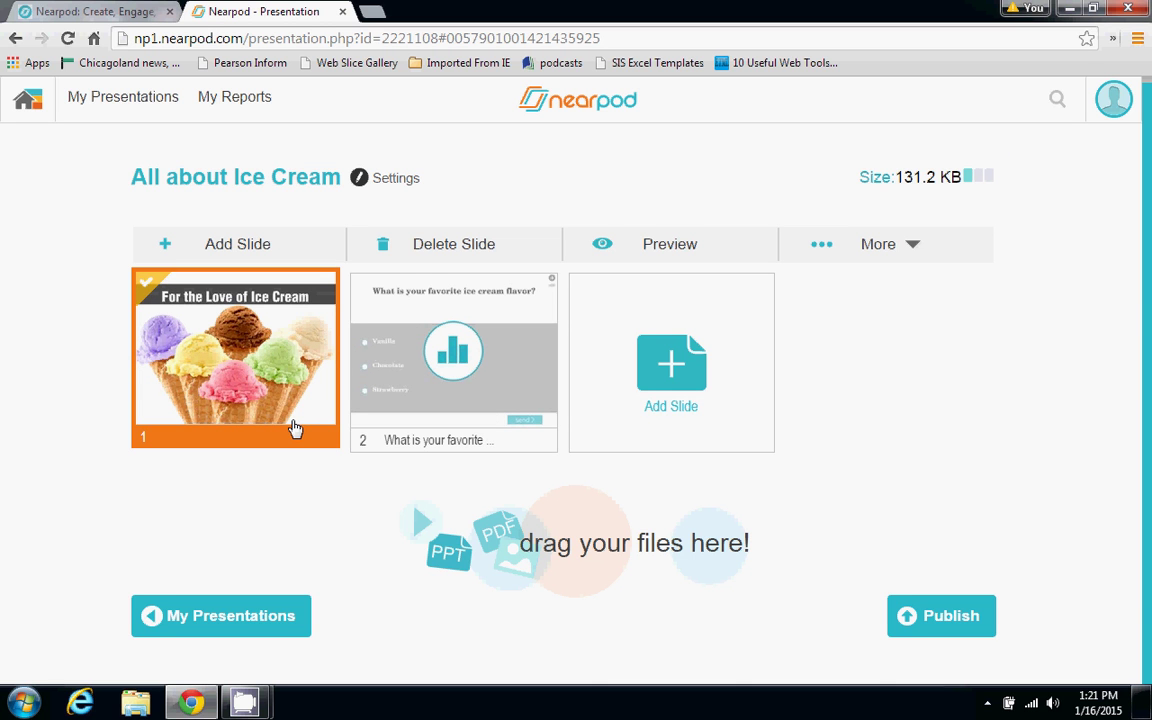
{"action": "left_click", "coordinate": [141, 102]}
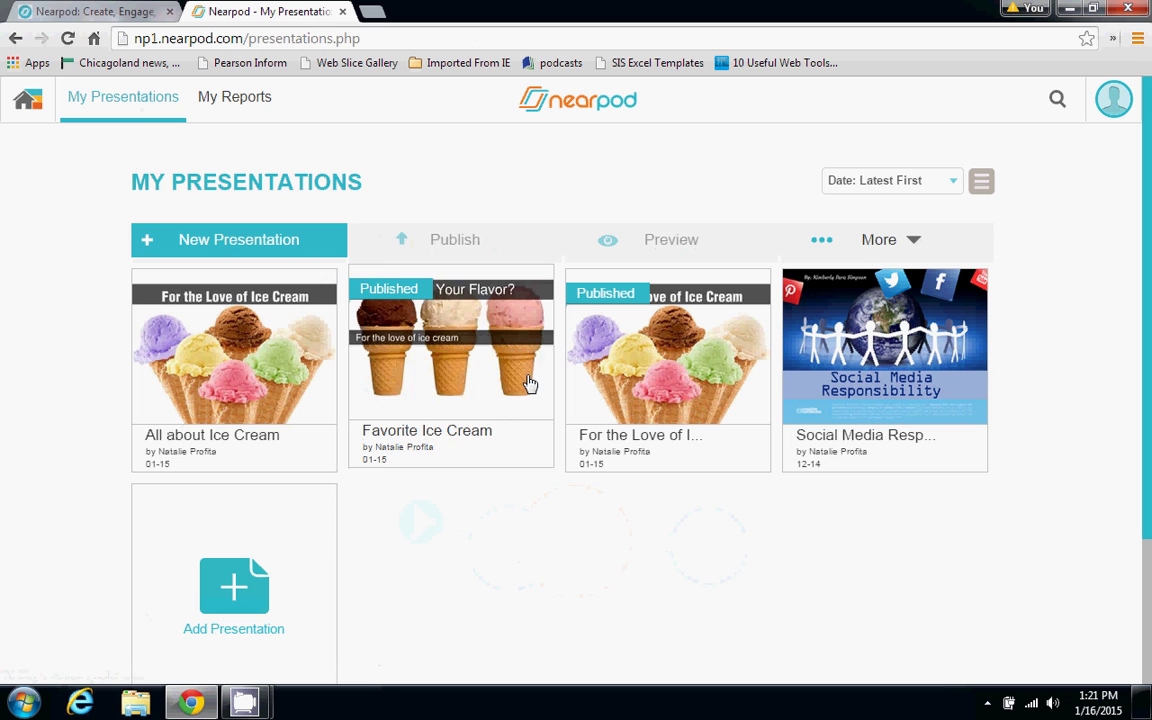
Open Favorite Ice Cream and preview slide 2's slideshow, viewing the Basic Ice Cream Ingredients image
{"action": "left_click", "coordinate": [452, 346]}
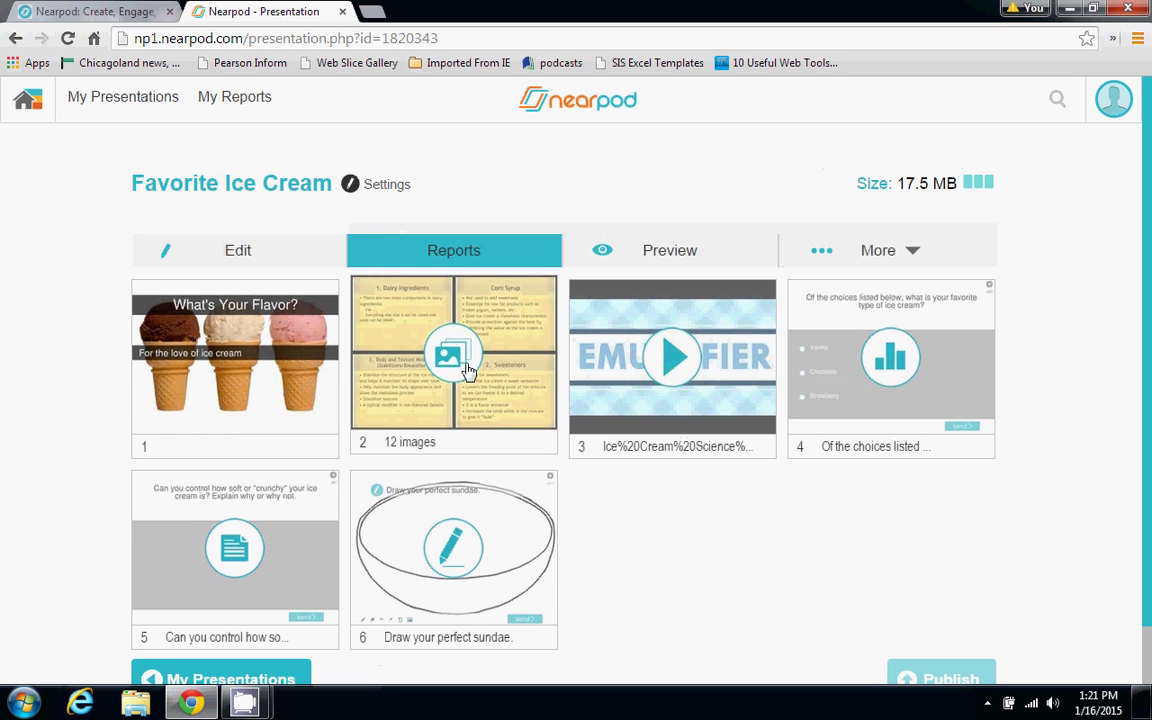
{"action": "left_click", "coordinate": [496, 380]}
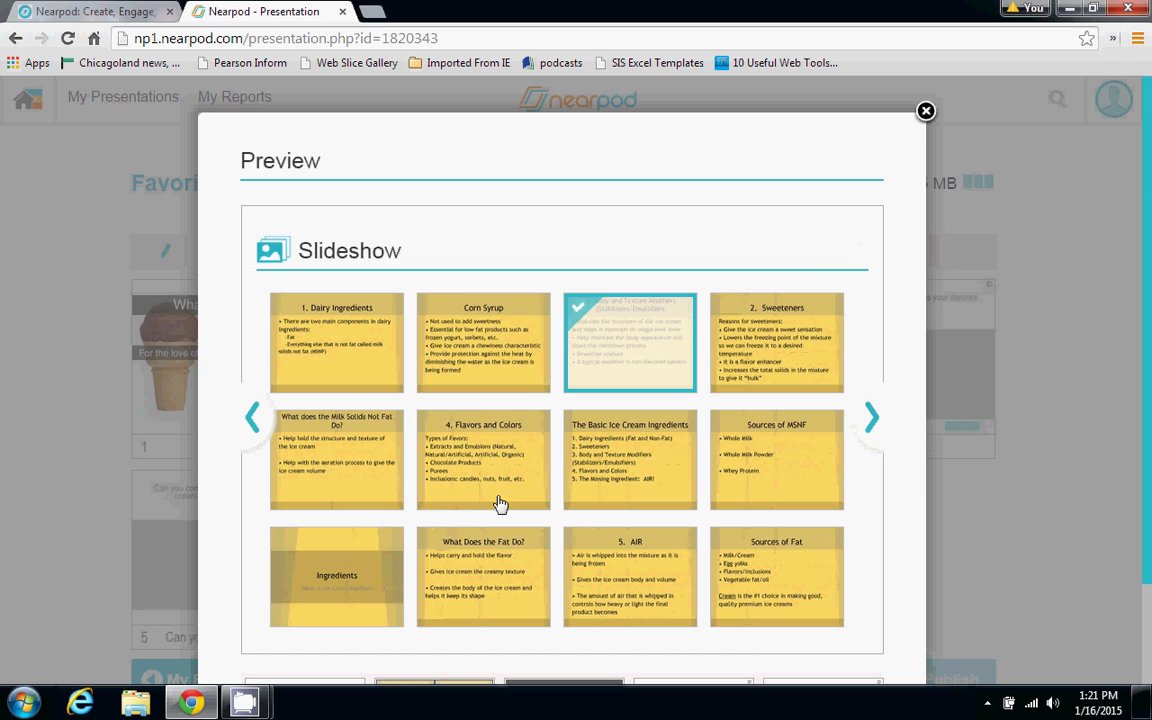
{"action": "left_click", "coordinate": [622, 487]}
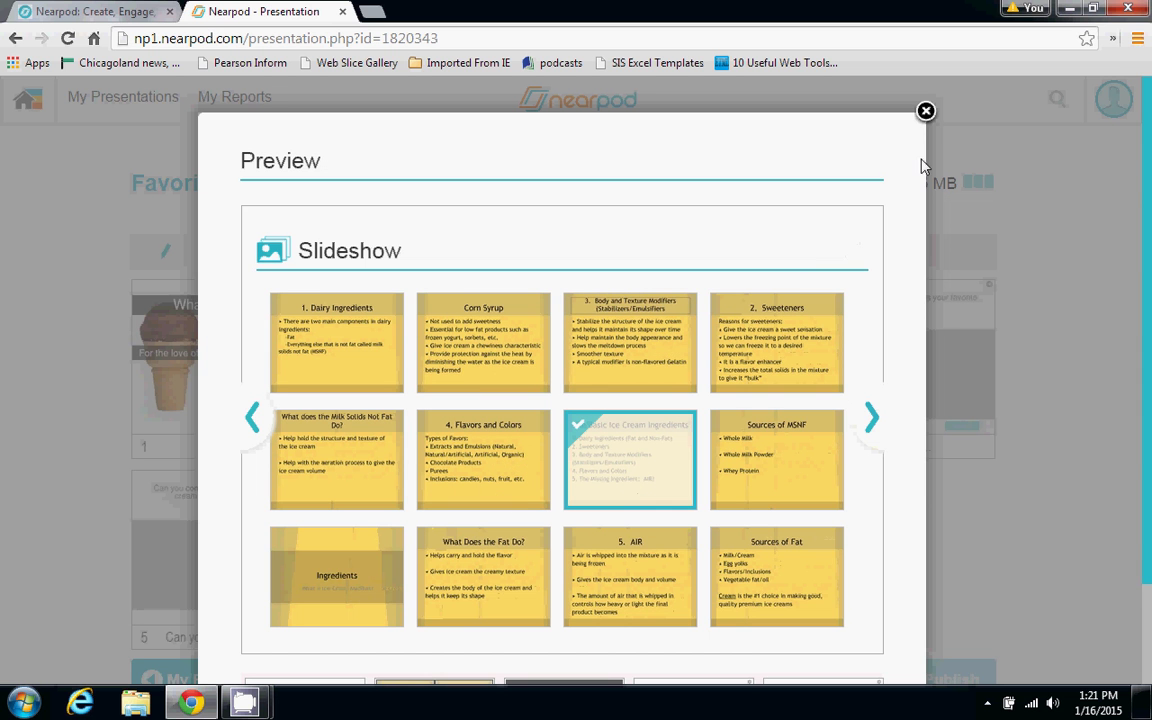
{"action": "left_click", "coordinate": [926, 112]}
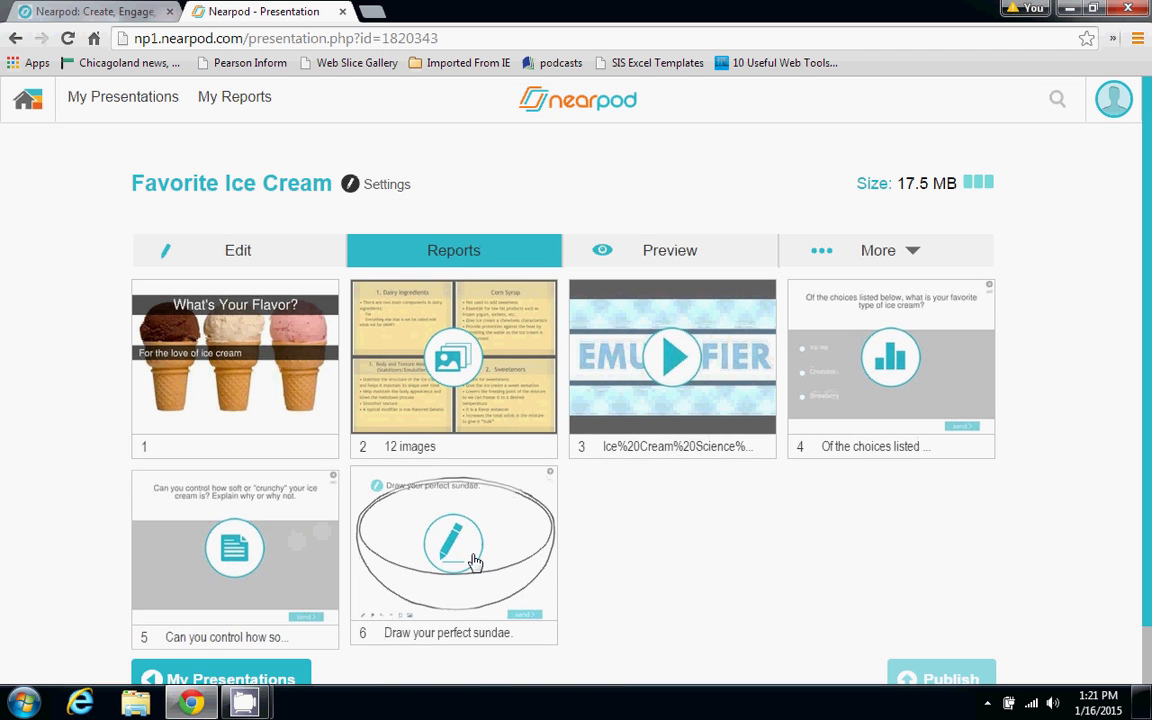
{"action": "scroll", "coordinate": [1150, 525], "scroll_direction": "down", "scroll_amount": 1}
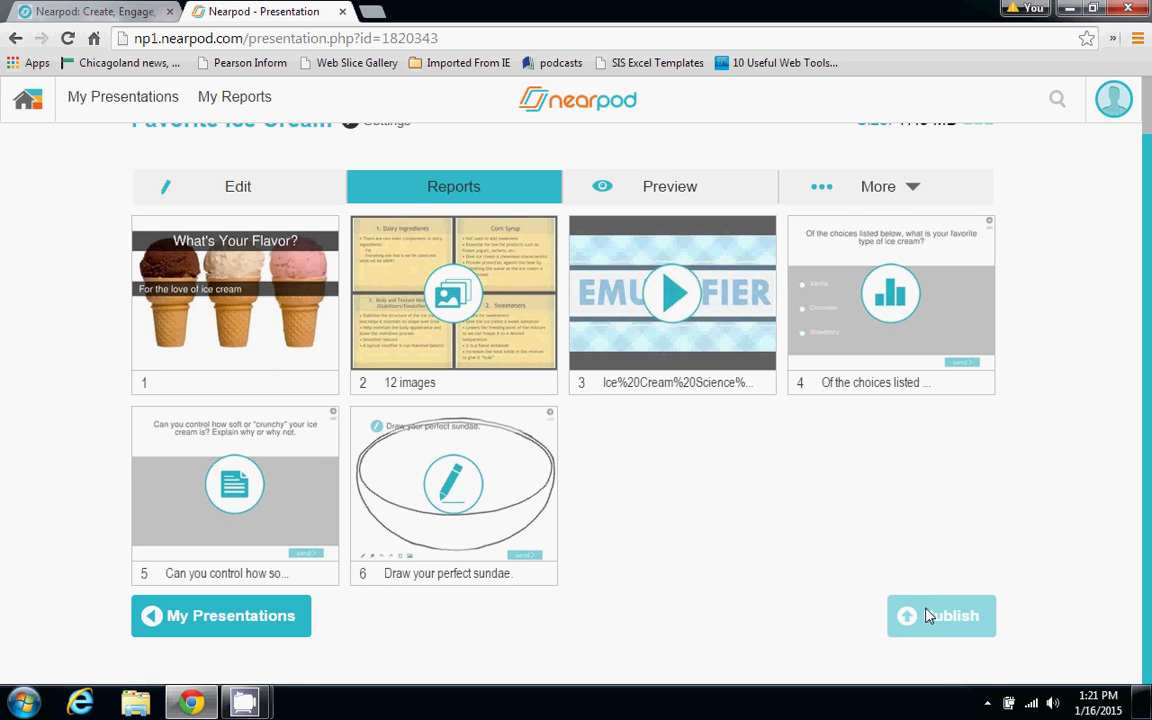
{"action": "scroll", "coordinate": [1148, 375], "scroll_direction": "up", "scroll_amount": 1}
{"action": "left_click_drag", "start_coordinate": [1149, 375], "coordinate": [1149, 356]}
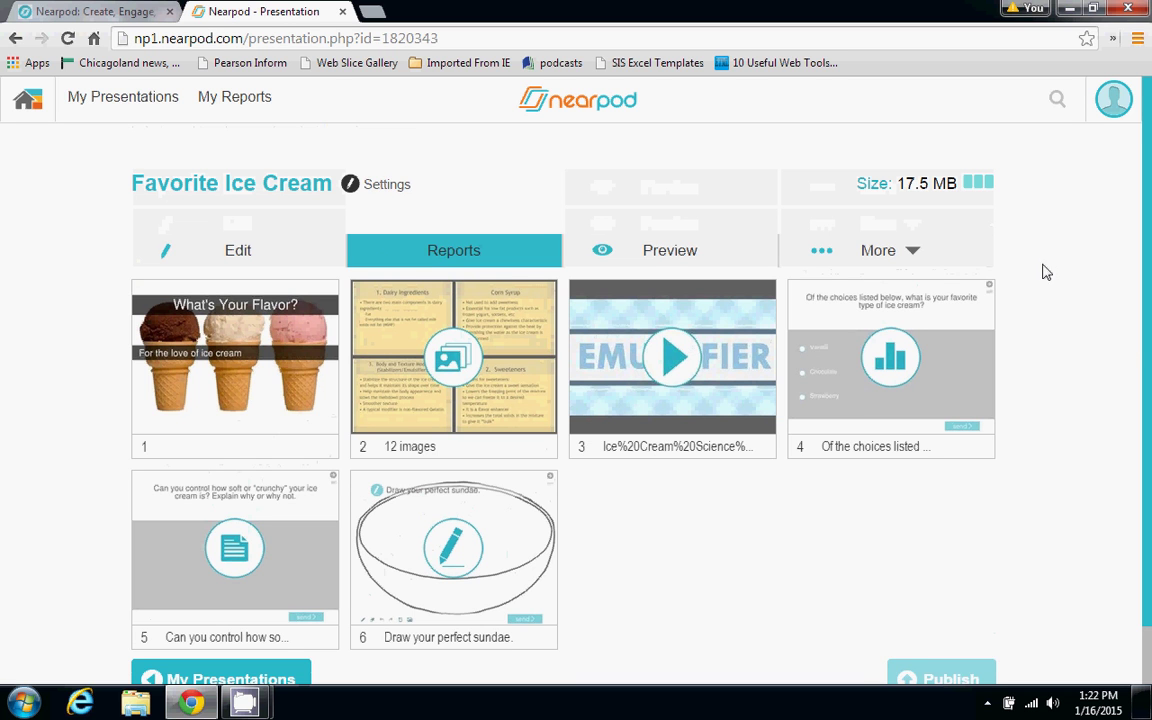
Launch Favorite Ice Cream as a Live Session to get the join PIN, then restore down Chrome
{"action": "left_click", "coordinate": [906, 253]}
{"action": "left_click", "coordinate": [906, 253]}
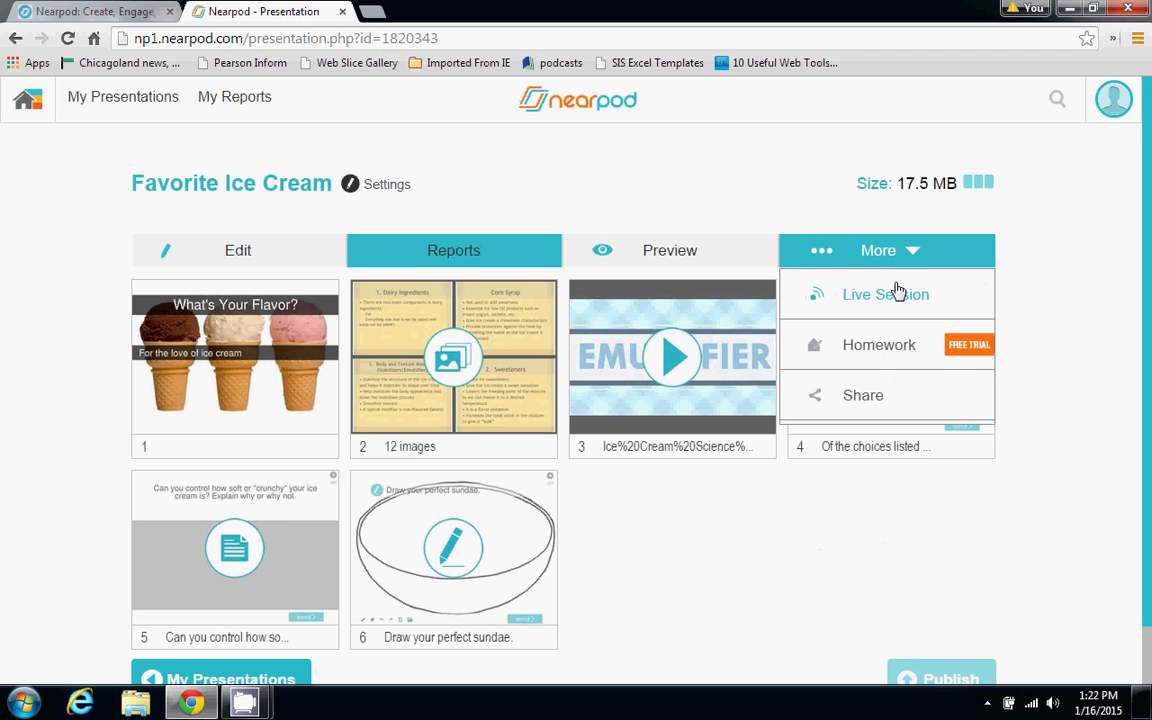
{"action": "left_click", "coordinate": [878, 250]}
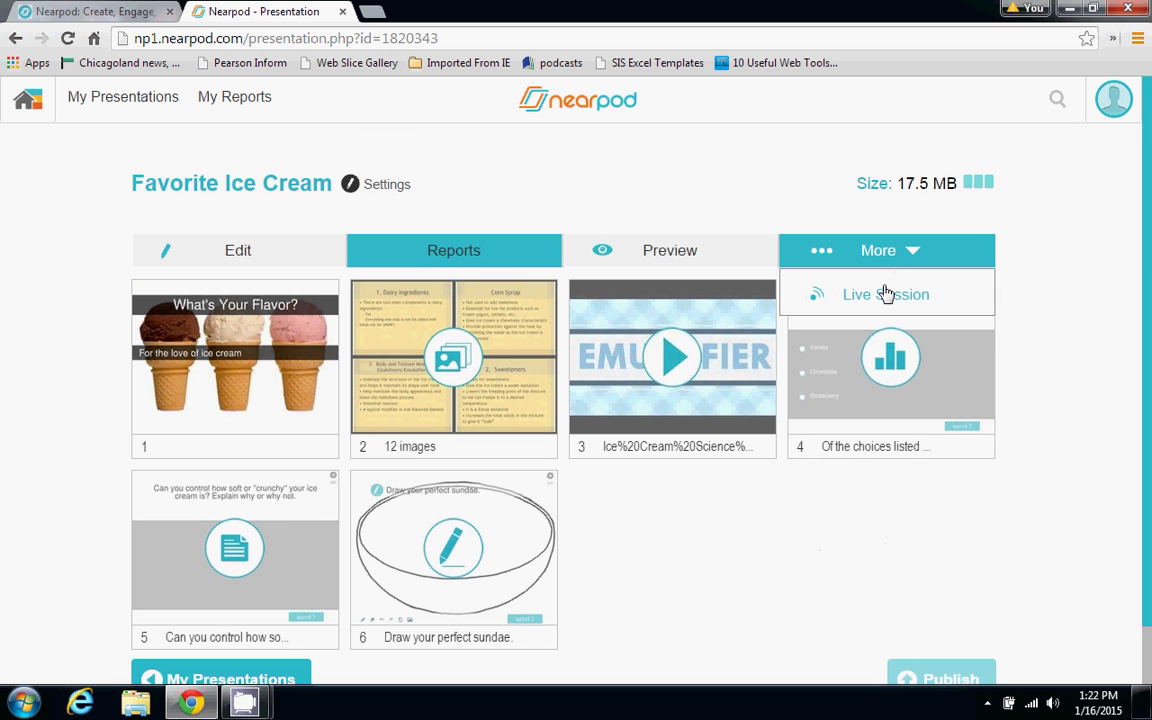
{"action": "left_click", "coordinate": [887, 294]}
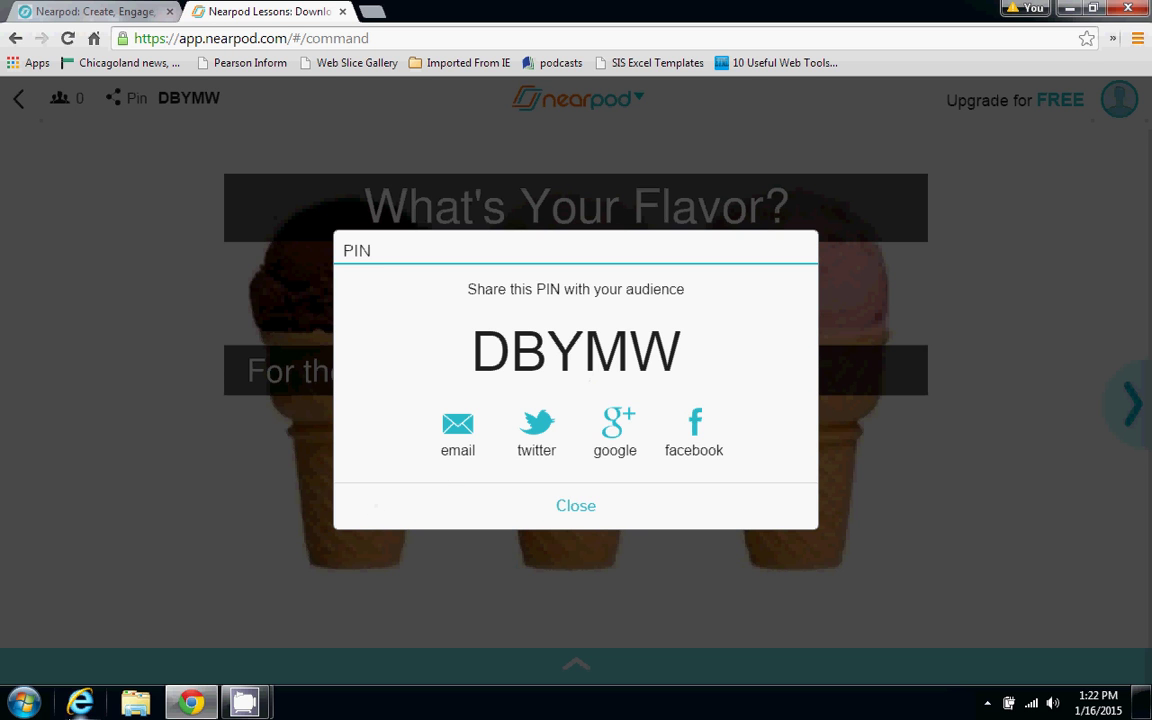
{"action": "left_click", "coordinate": [1099, 11]}
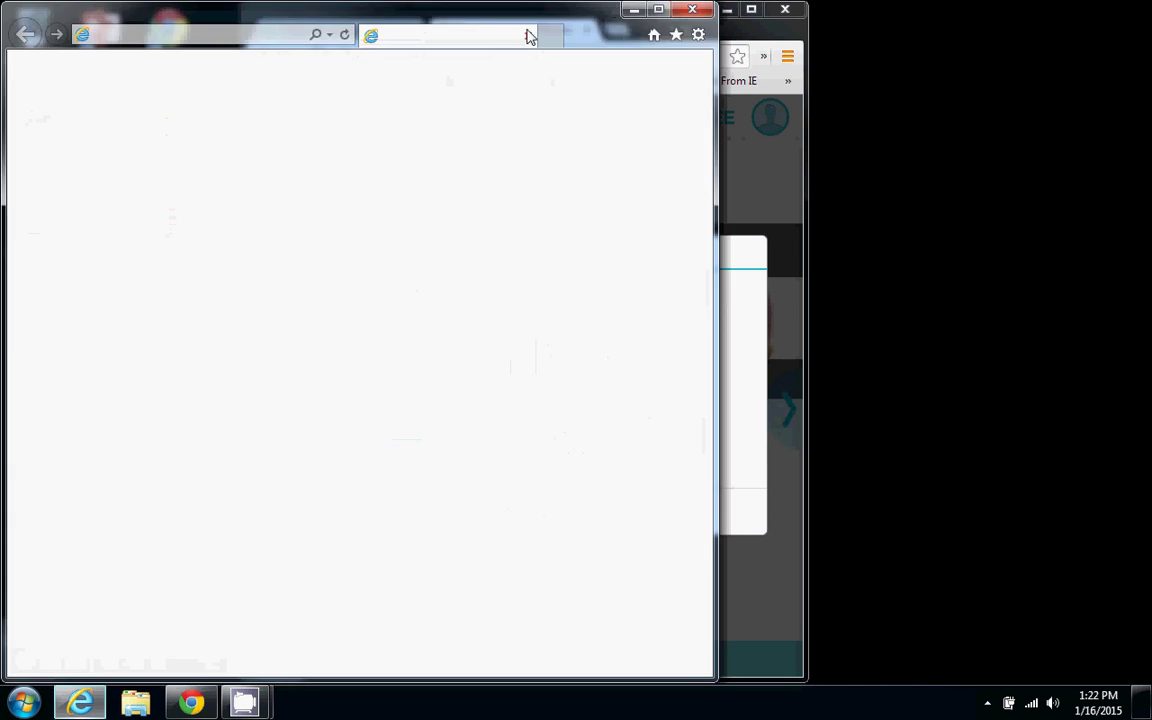
Place the Nearpod teacher window on the right and Internet Explorer on the left
{"action": "left_click", "coordinate": [740, 35]}
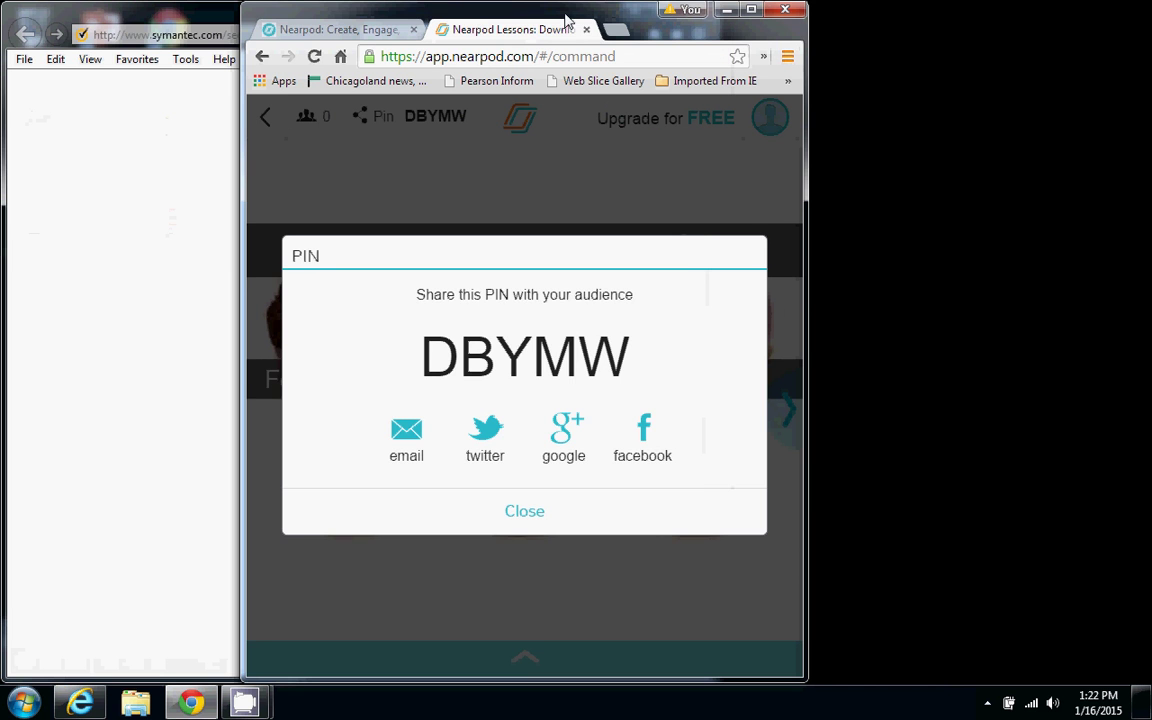
{"action": "left_click_drag", "start_coordinate": [567, 20], "coordinate": [908, 20]}
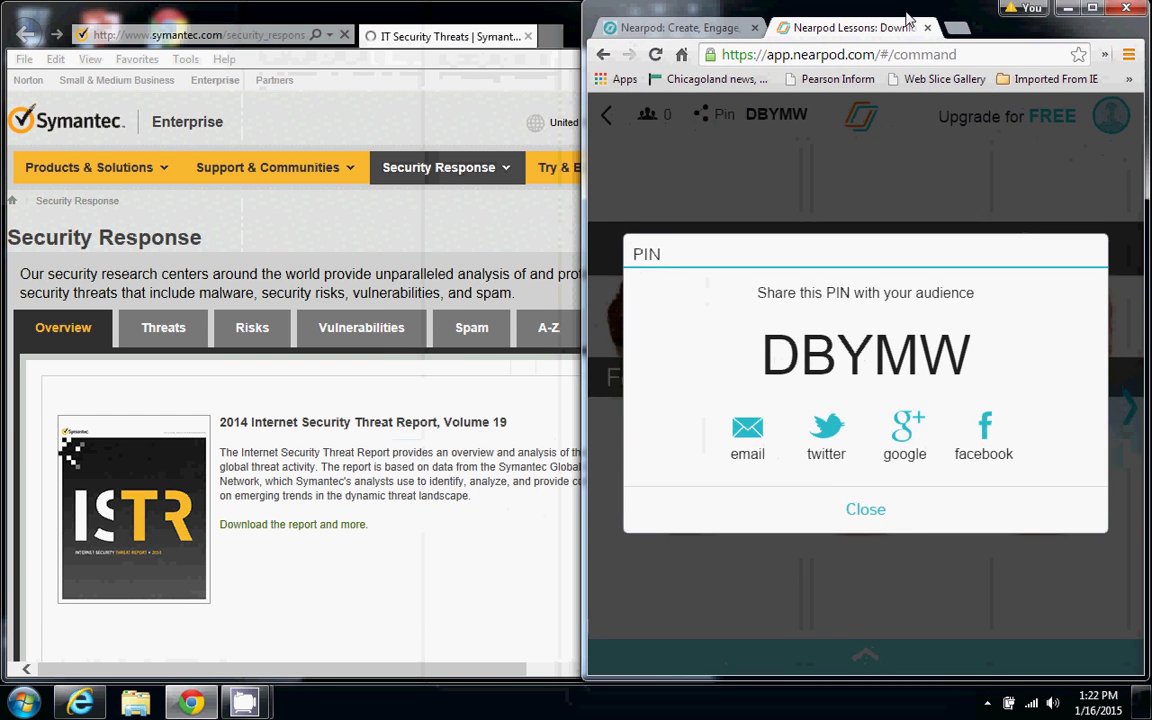
{"action": "left_click", "coordinate": [250, 20]}
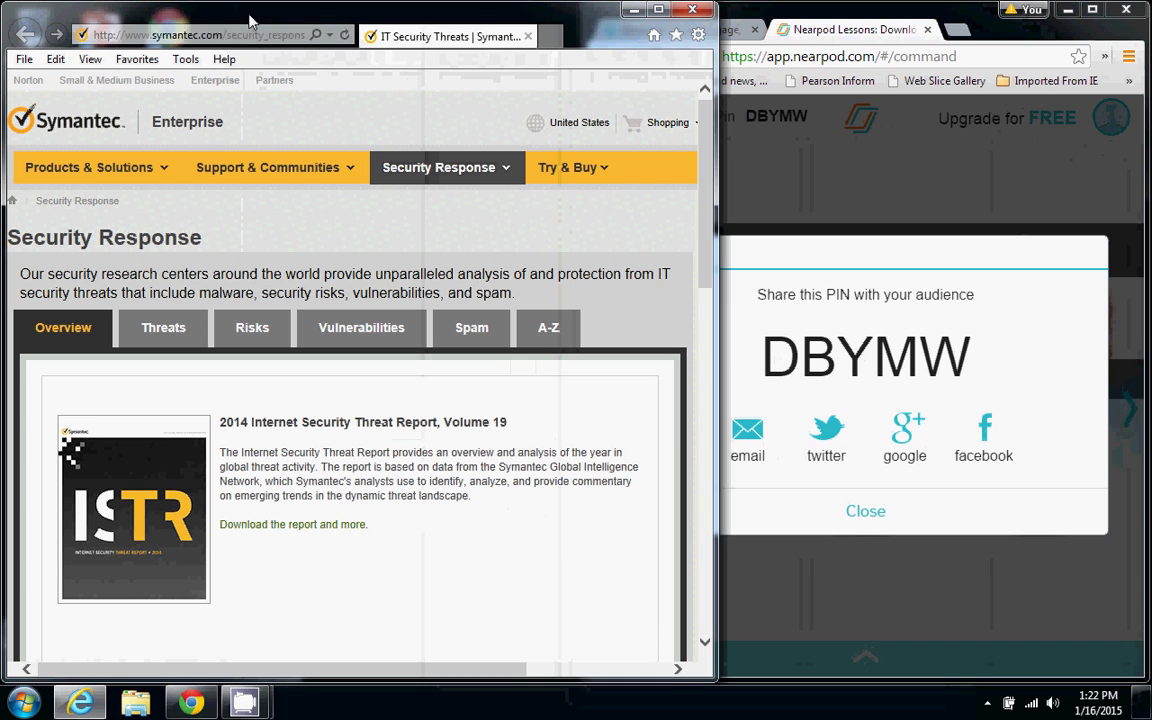
{"action": "left_click_drag", "start_coordinate": [716, 251], "coordinate": [593, 275]}
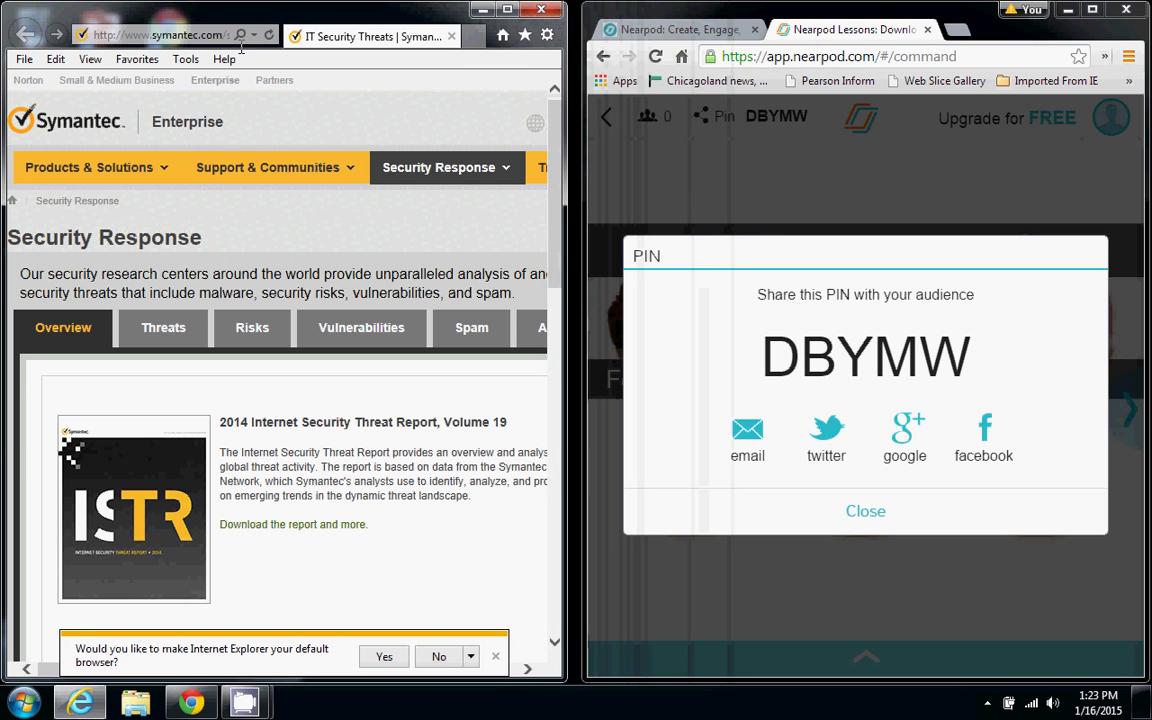
Enter nearpod in Internet Explorer's address bar to load the Nearpod site
{"action": "left_click", "coordinate": [130, 33]}
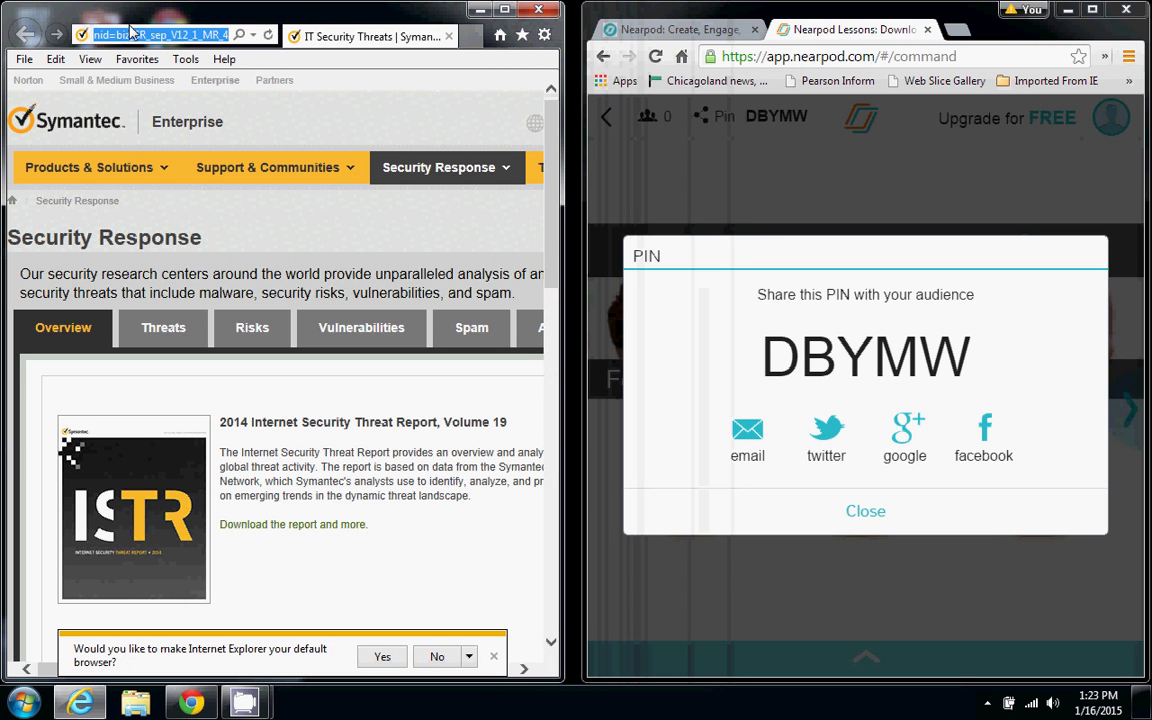
{"action": "type", "text": "nearpod.com/"}
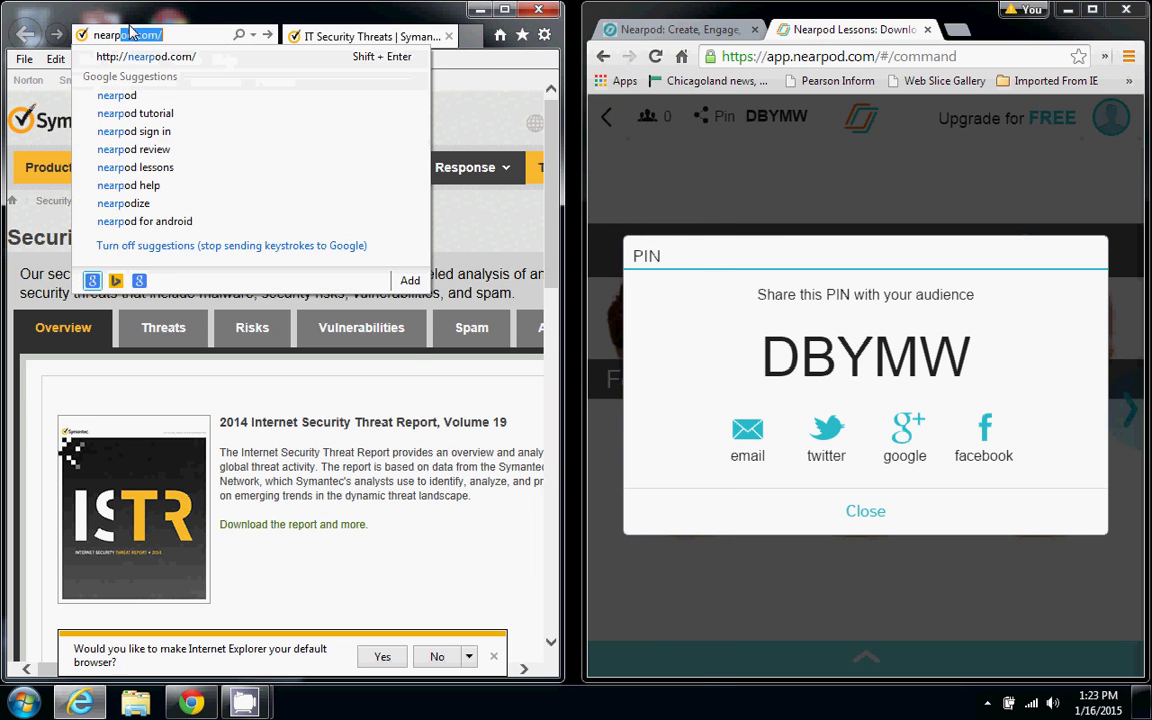
{"action": "key", "text": "Return"}
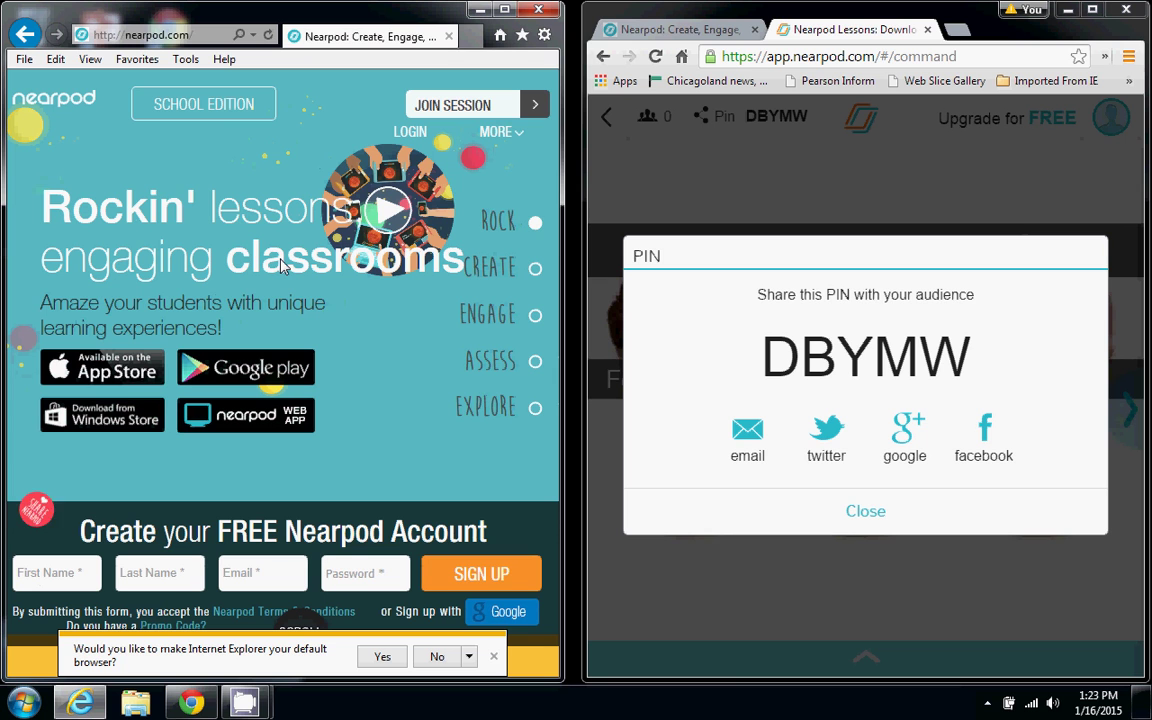
Join the live session as a student by entering the session PIN in Internet Explorer
{"action": "left_click", "coordinate": [452, 106]}
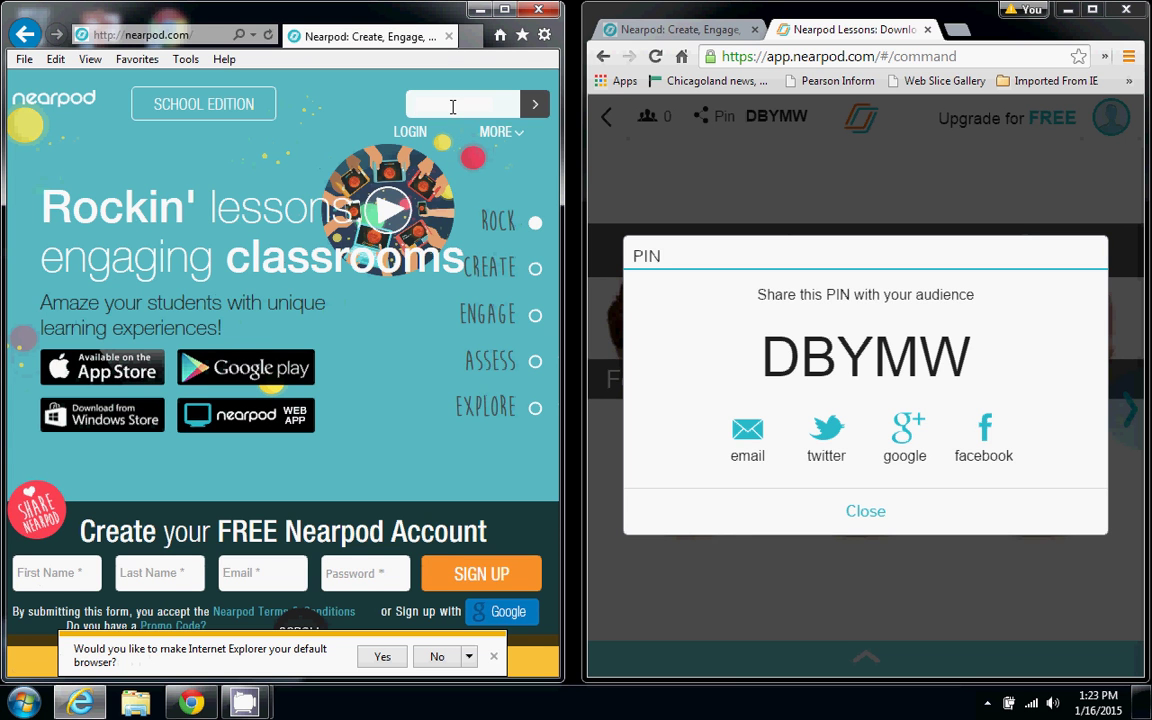
{"action": "left_click", "coordinate": [454, 102]}
{"action": "type", "text": "DBYM"}
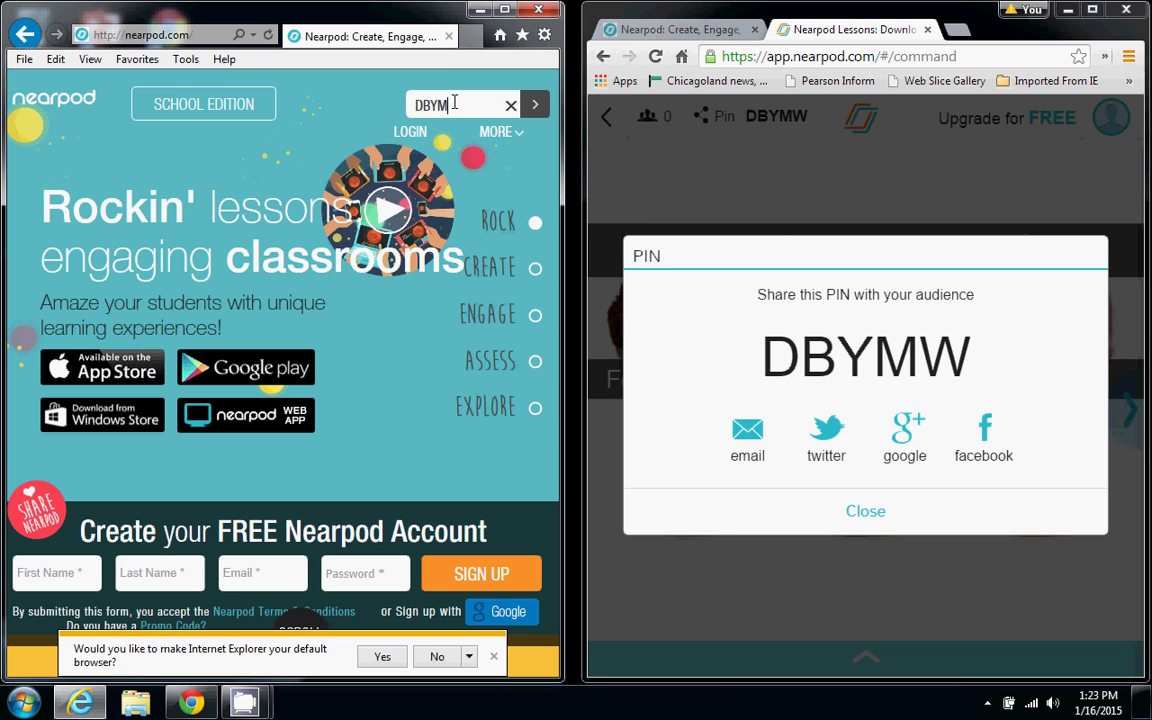
{"action": "type", "text": "W"}
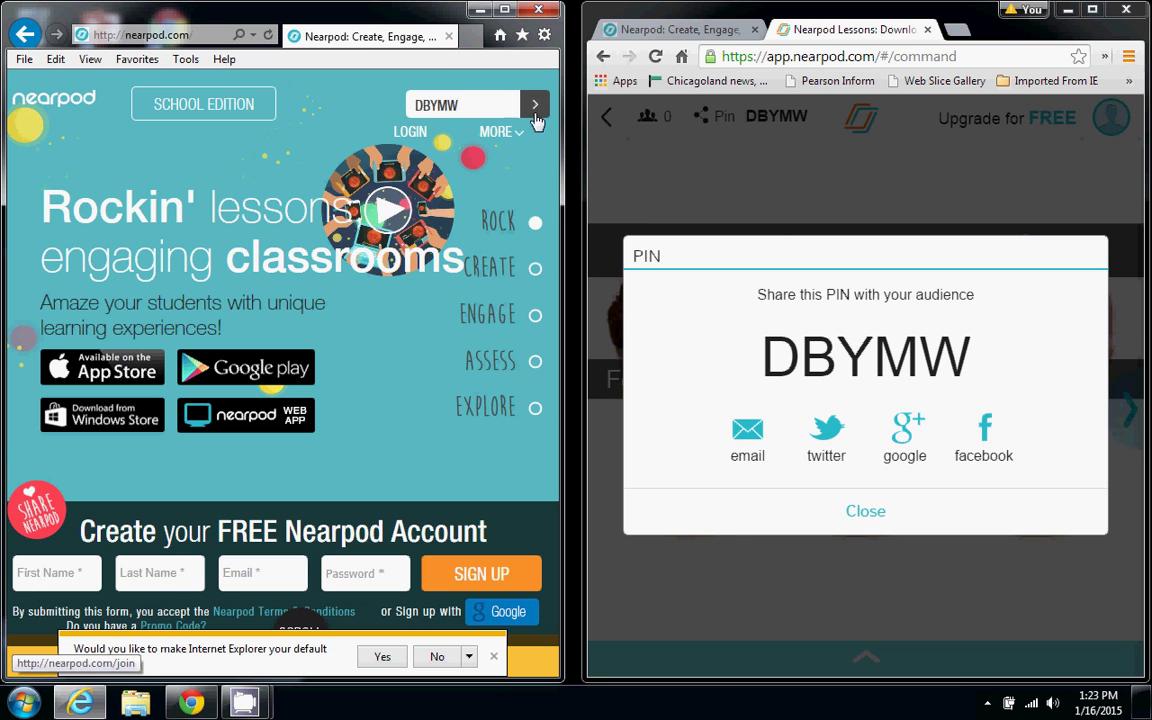
{"action": "left_click", "coordinate": [533, 104]}
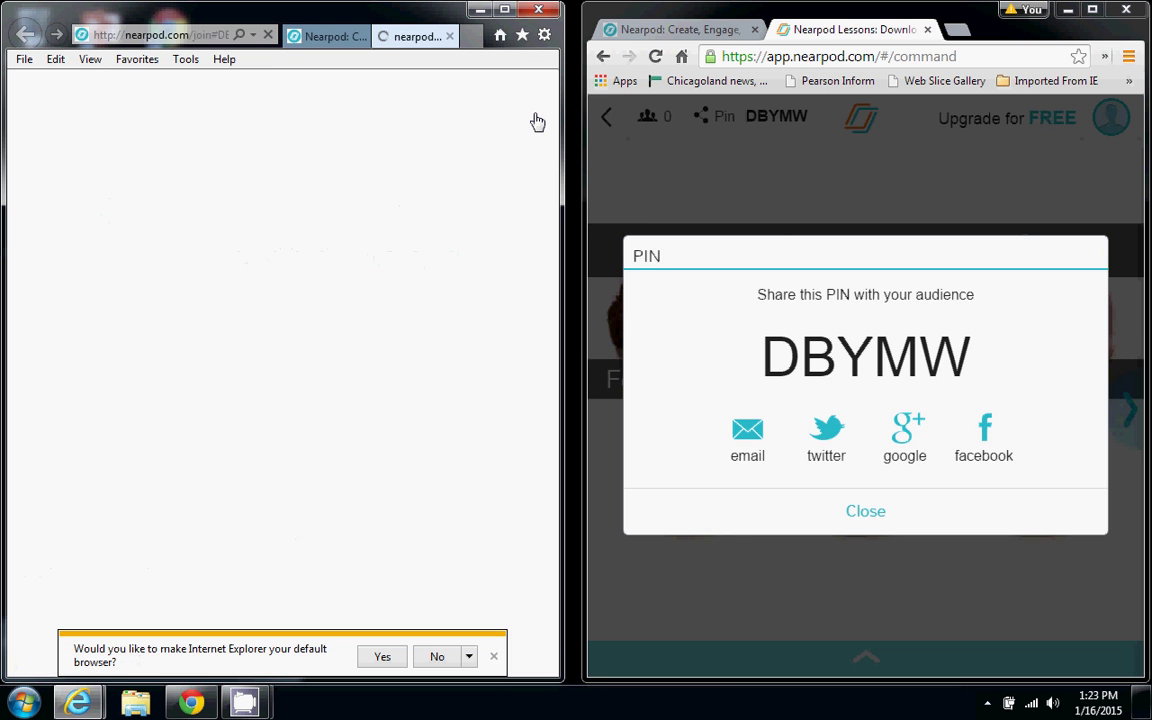
{"action": "left_click", "coordinate": [493, 656]}
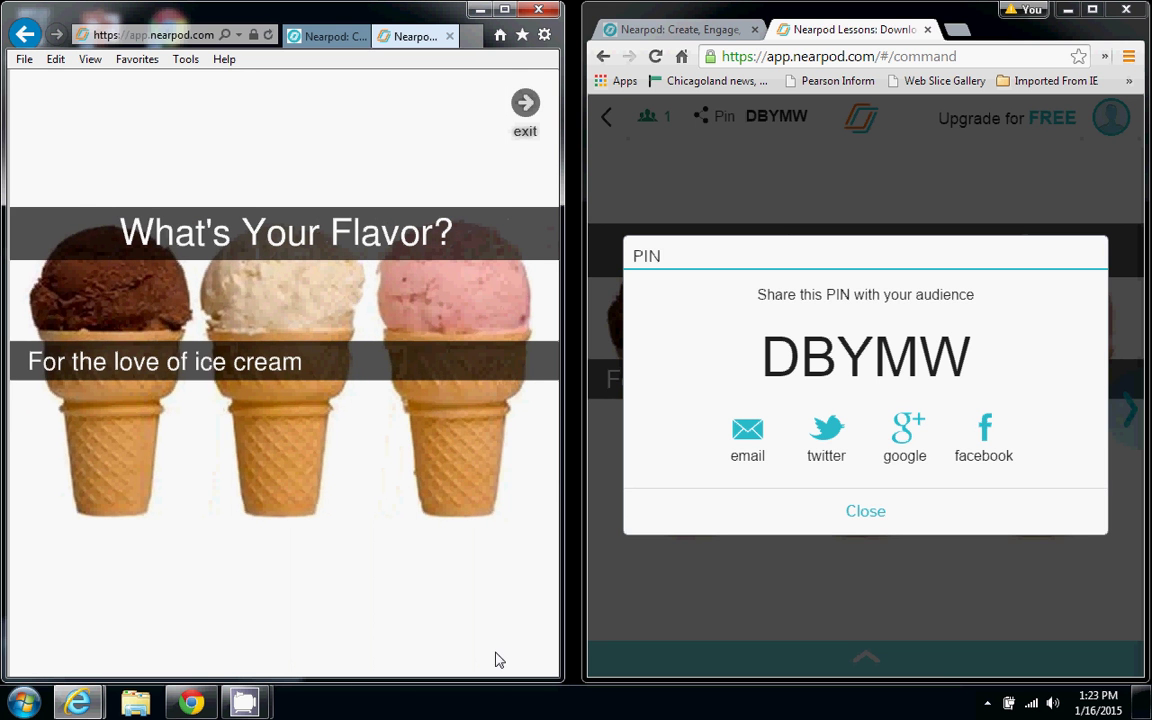
Close the PIN dialog and share the Sign in slide with the class
{"action": "left_click", "coordinate": [872, 522]}
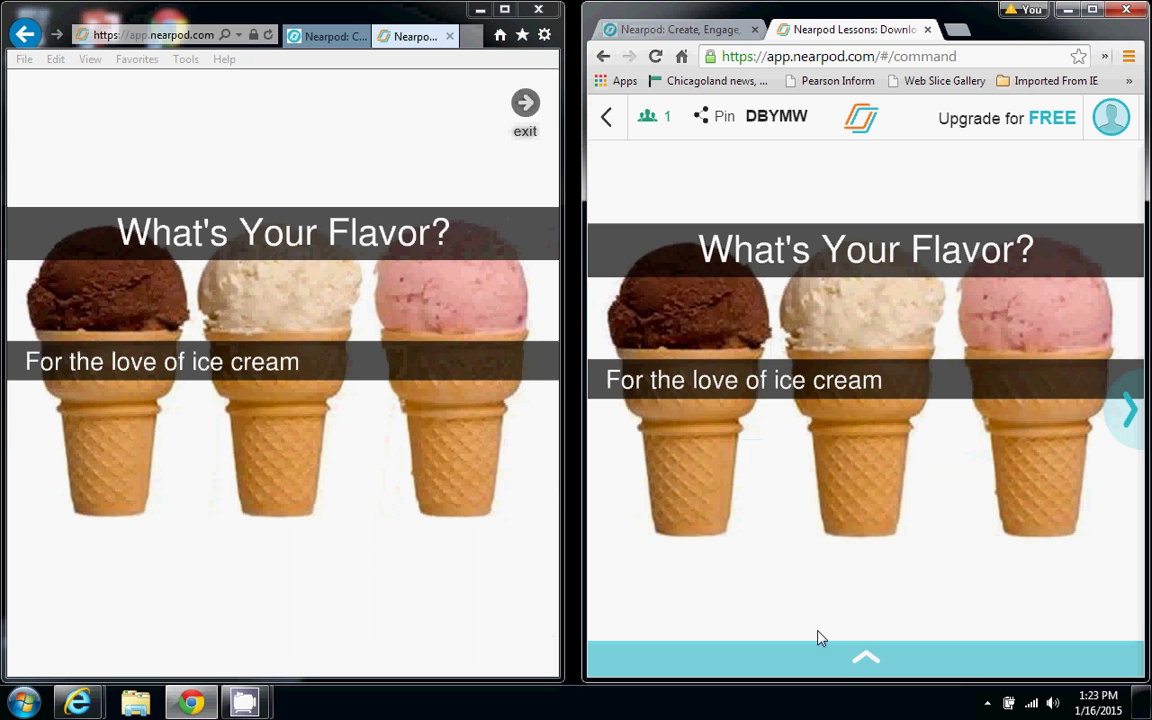
{"action": "left_click", "coordinate": [870, 660]}
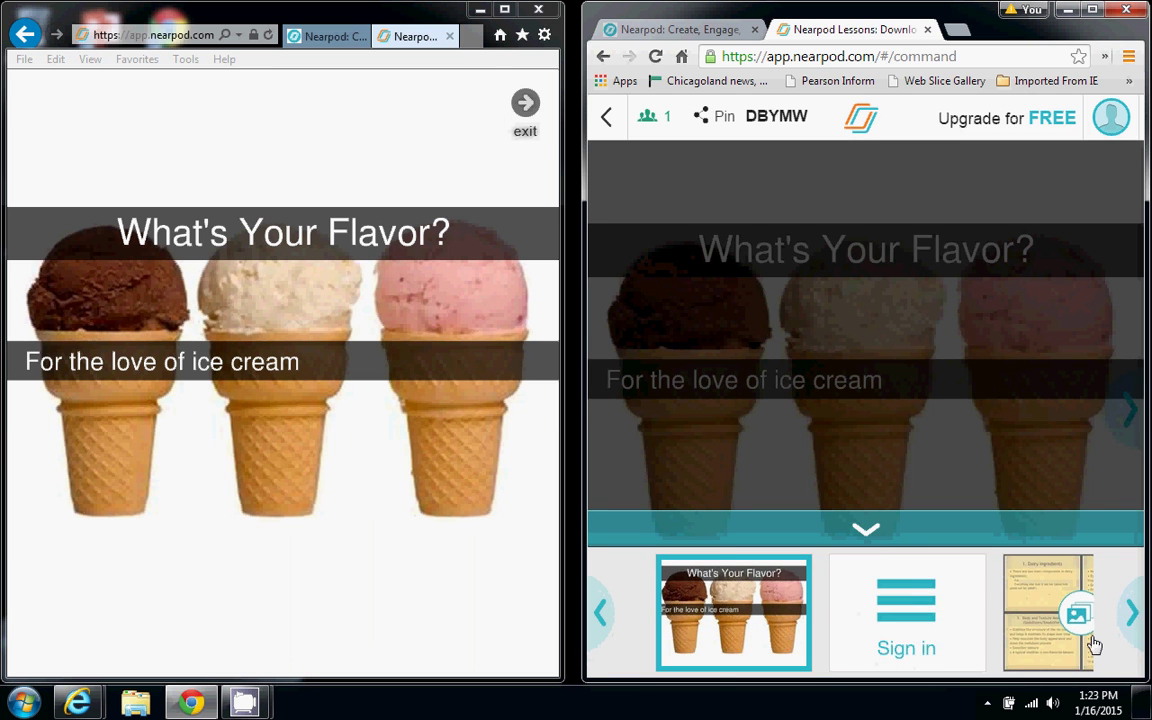
{"action": "left_click", "coordinate": [1128, 612]}
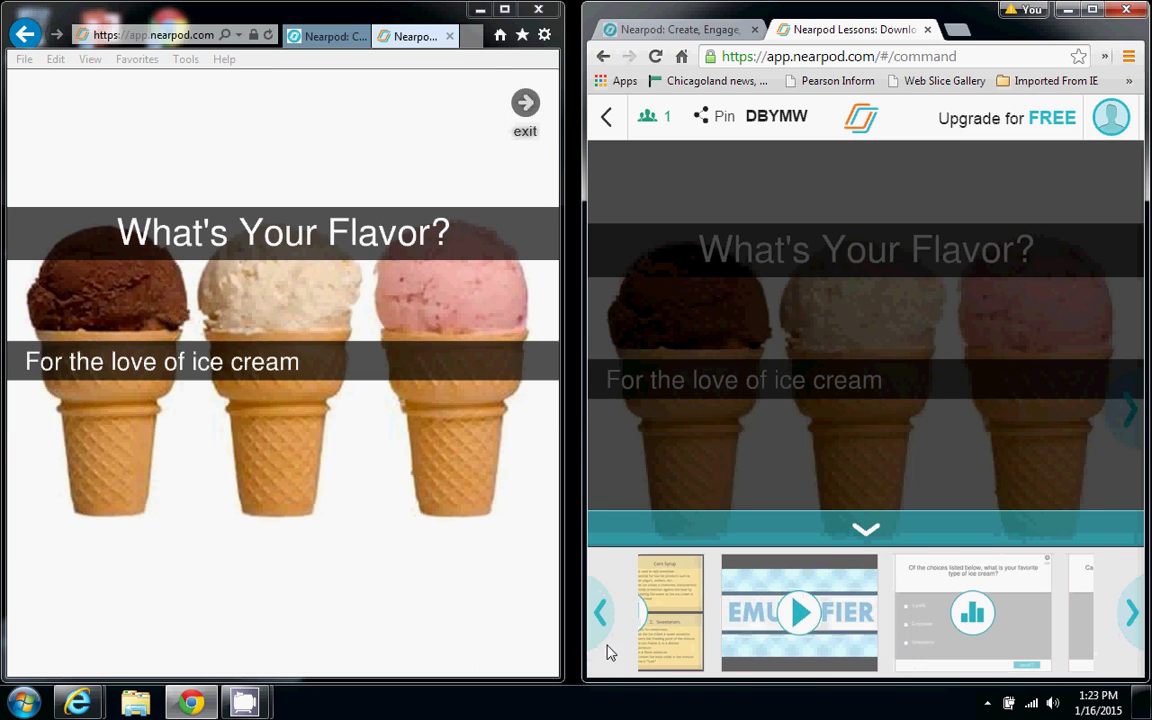
{"action": "left_click", "coordinate": [601, 612]}
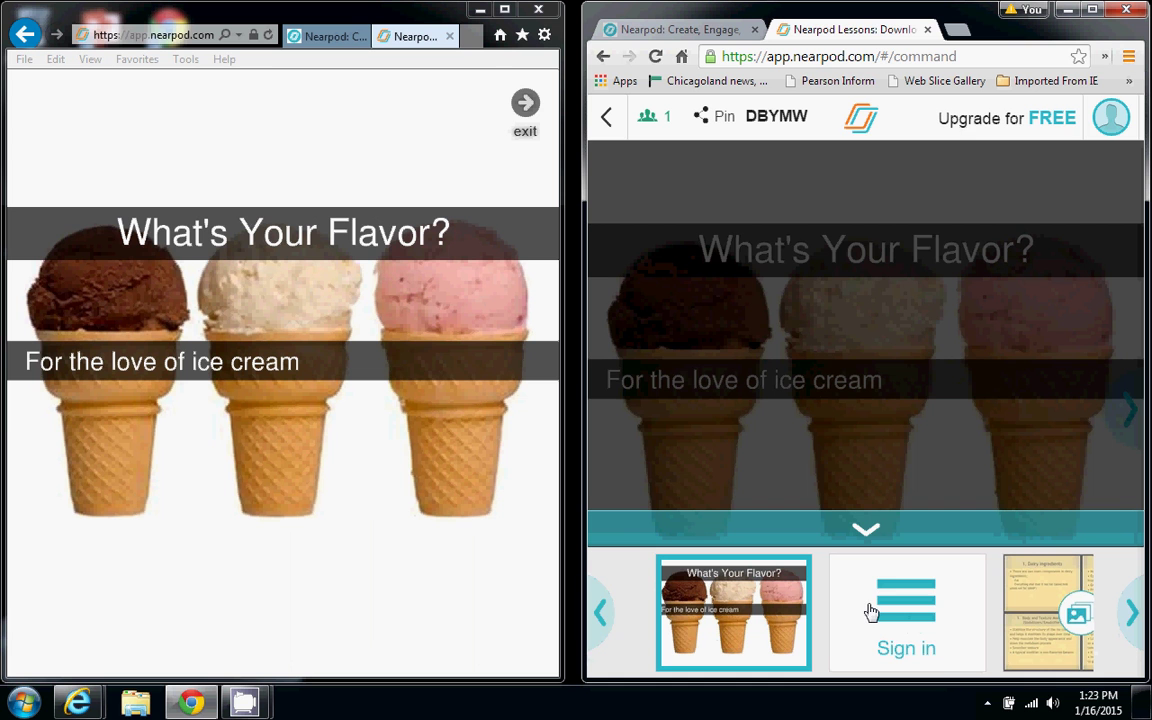
{"action": "left_click_drag", "start_coordinate": [871, 612], "coordinate": [1040, 428]}
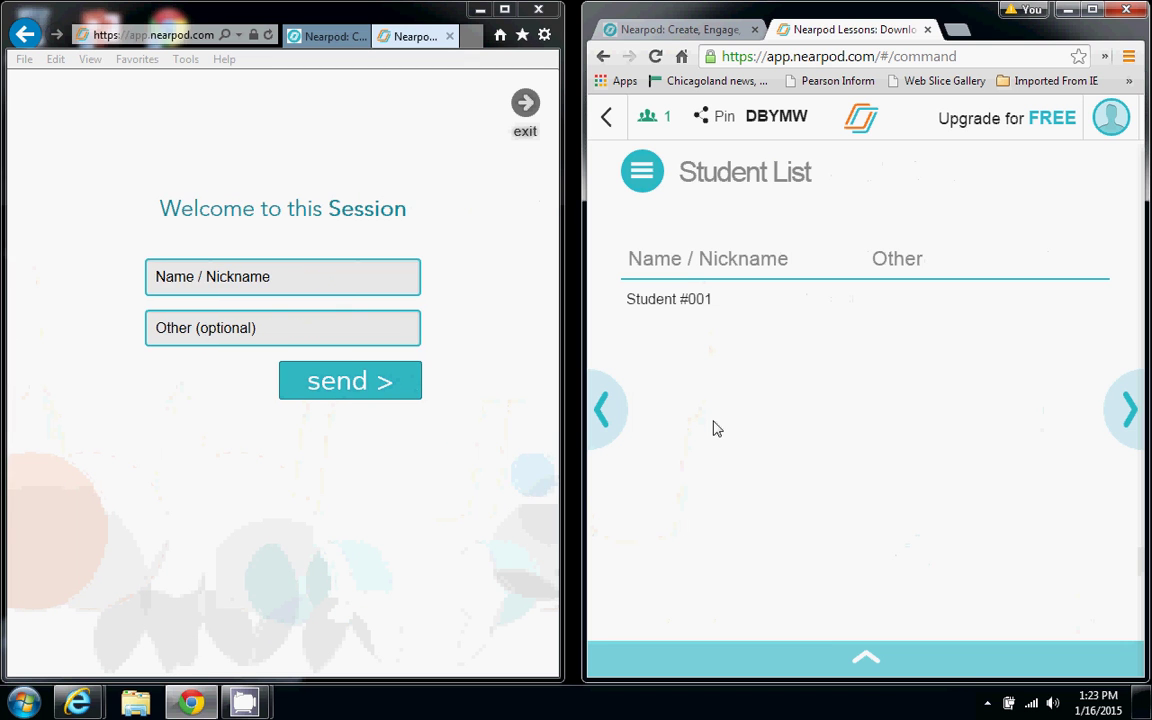
Submit the student's nickname, then refresh the teacher page so the Student List shows it
{"action": "left_click", "coordinate": [275, 292]}
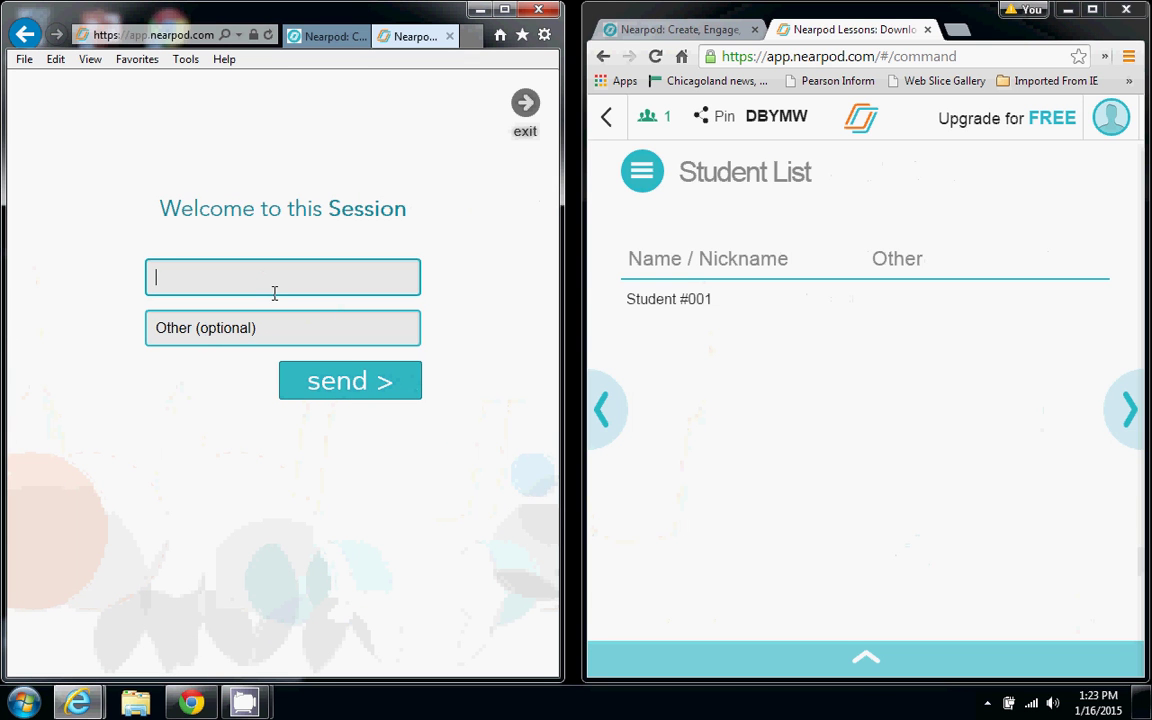
{"action": "type", "text": "Sally"}
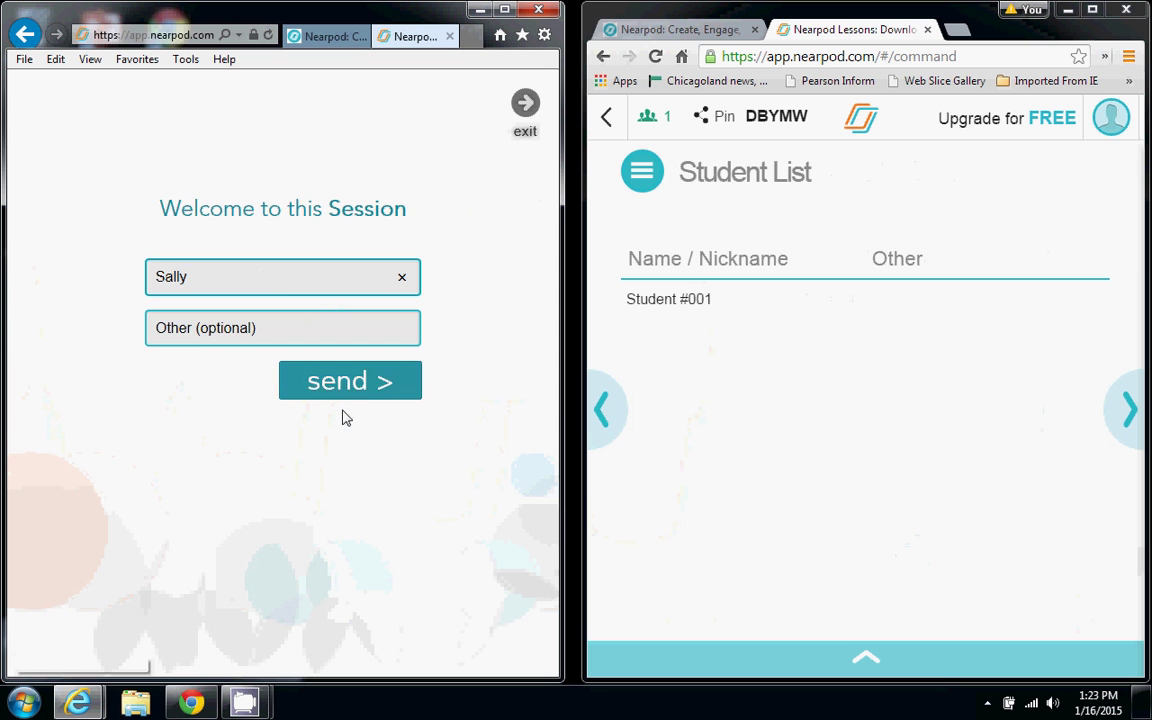
{"action": "left_click", "coordinate": [341, 398]}
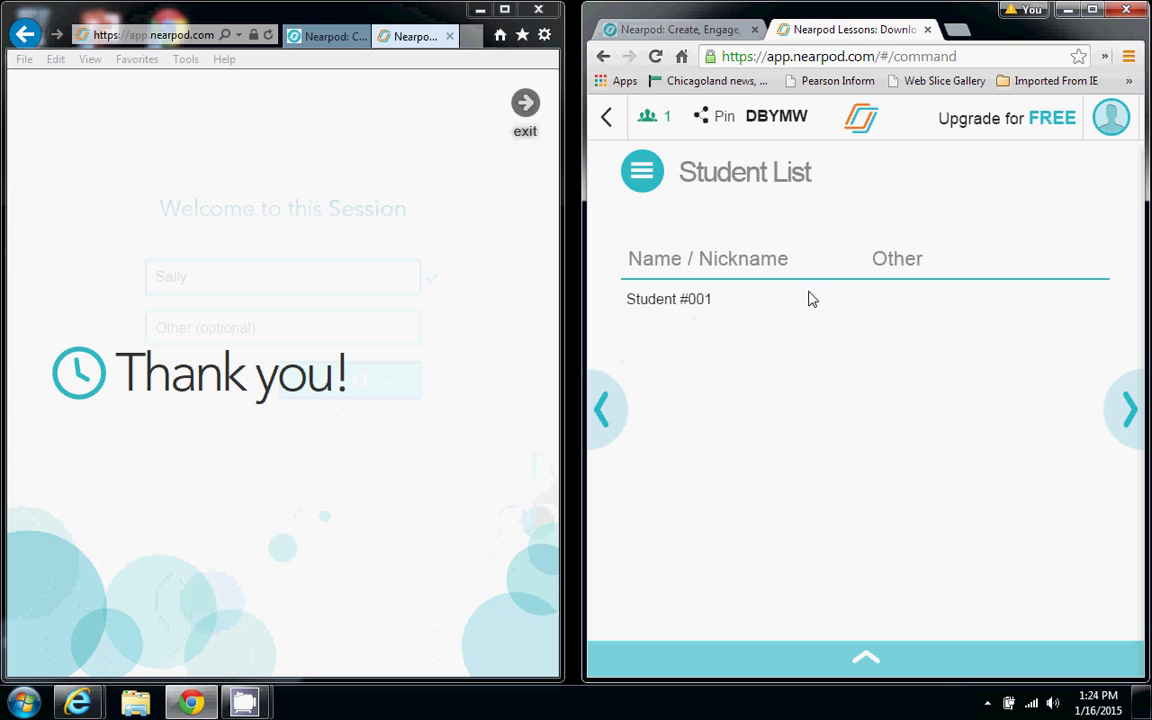
{"action": "left_click", "coordinate": [656, 57]}
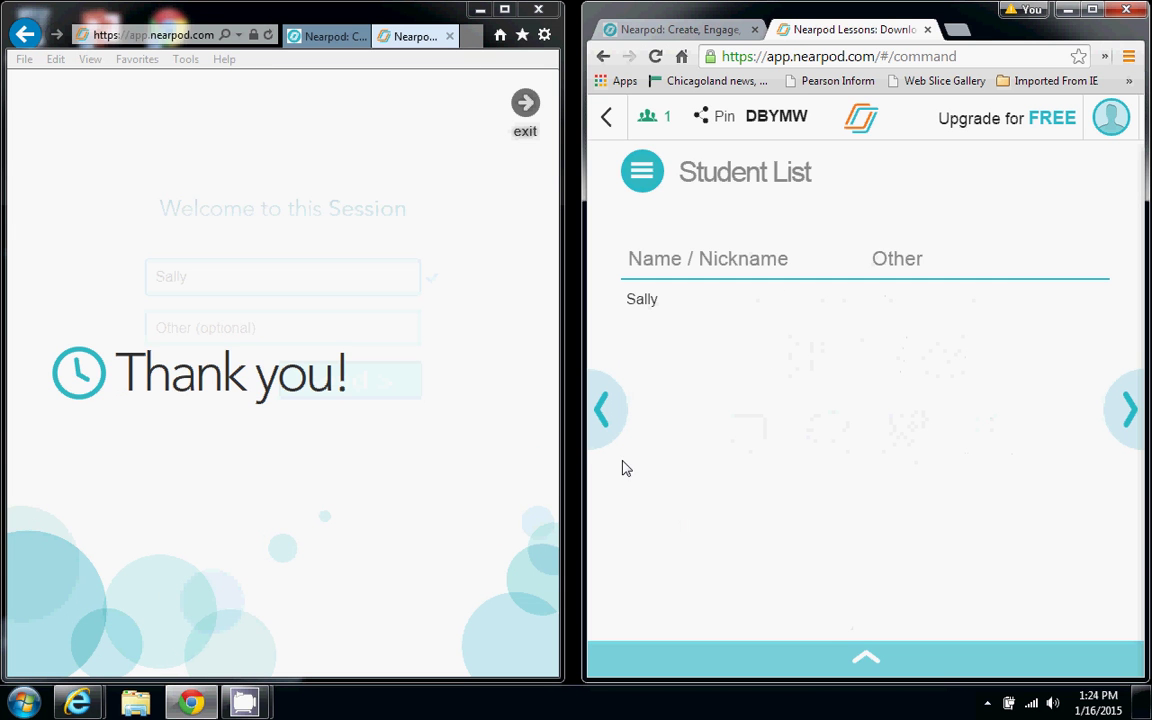
{"action": "left_click", "coordinate": [889, 656]}
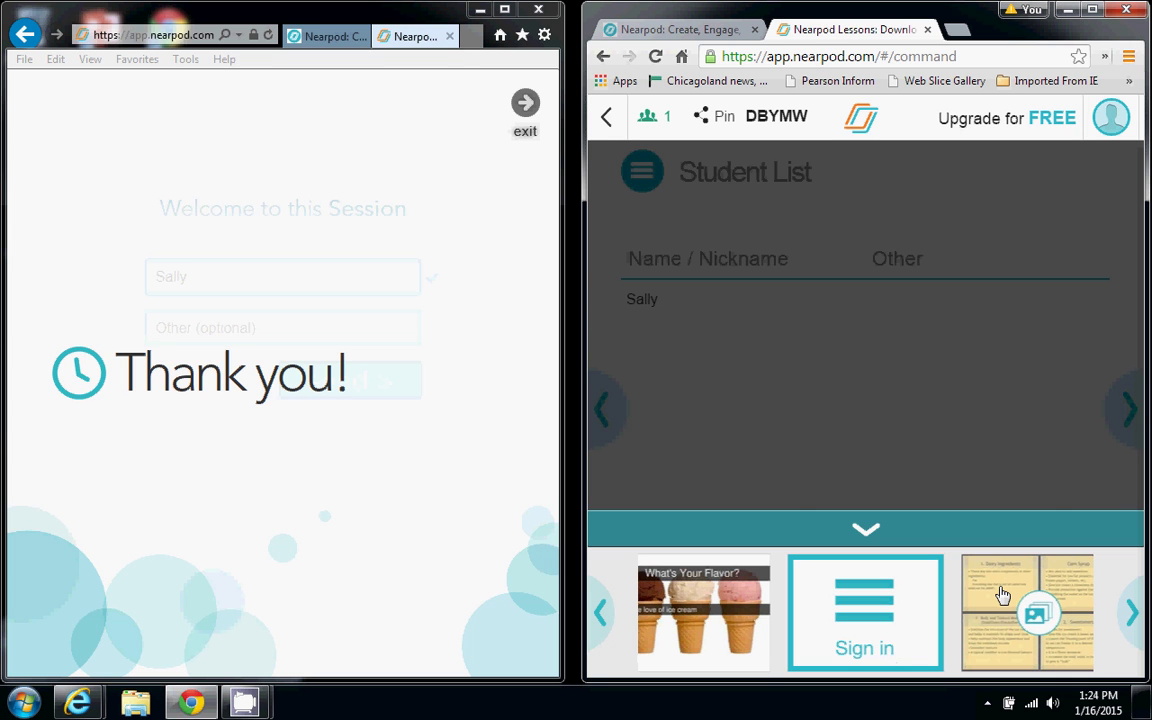
Share the ingredients gallery and browse its images, from Corn Syrup to the AIR slide
{"action": "left_click_drag", "start_coordinate": [1002, 596], "coordinate": [1106, 442]}
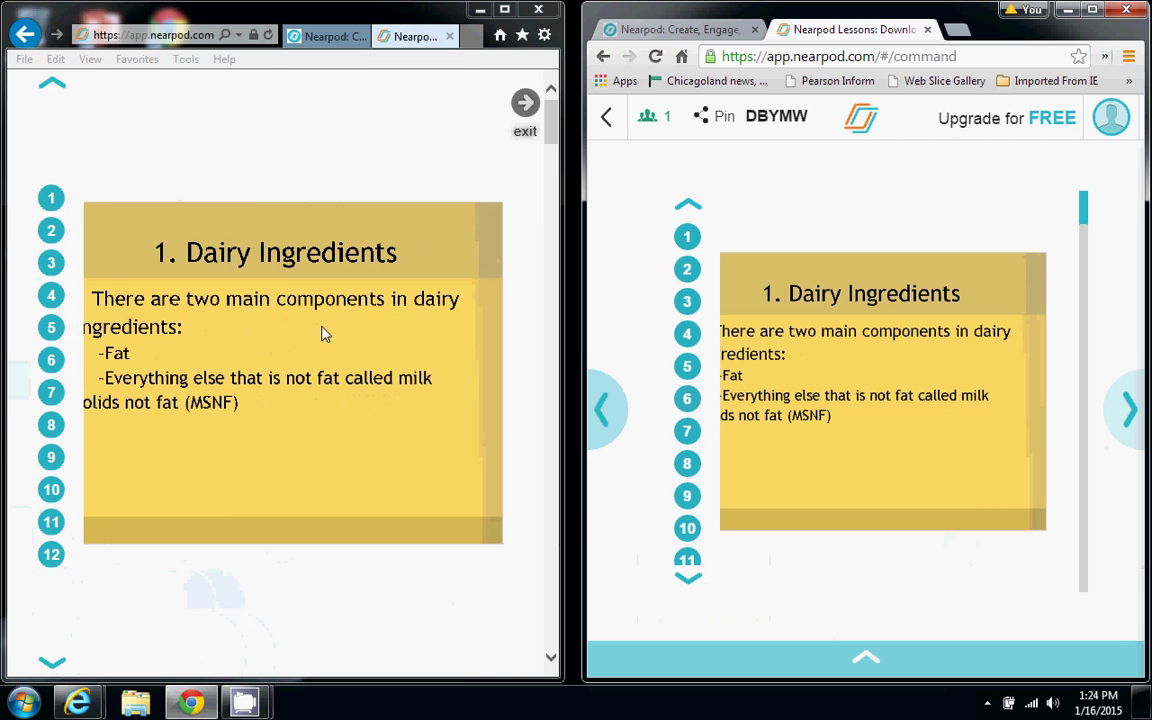
{"action": "left_click", "coordinate": [51, 231]}
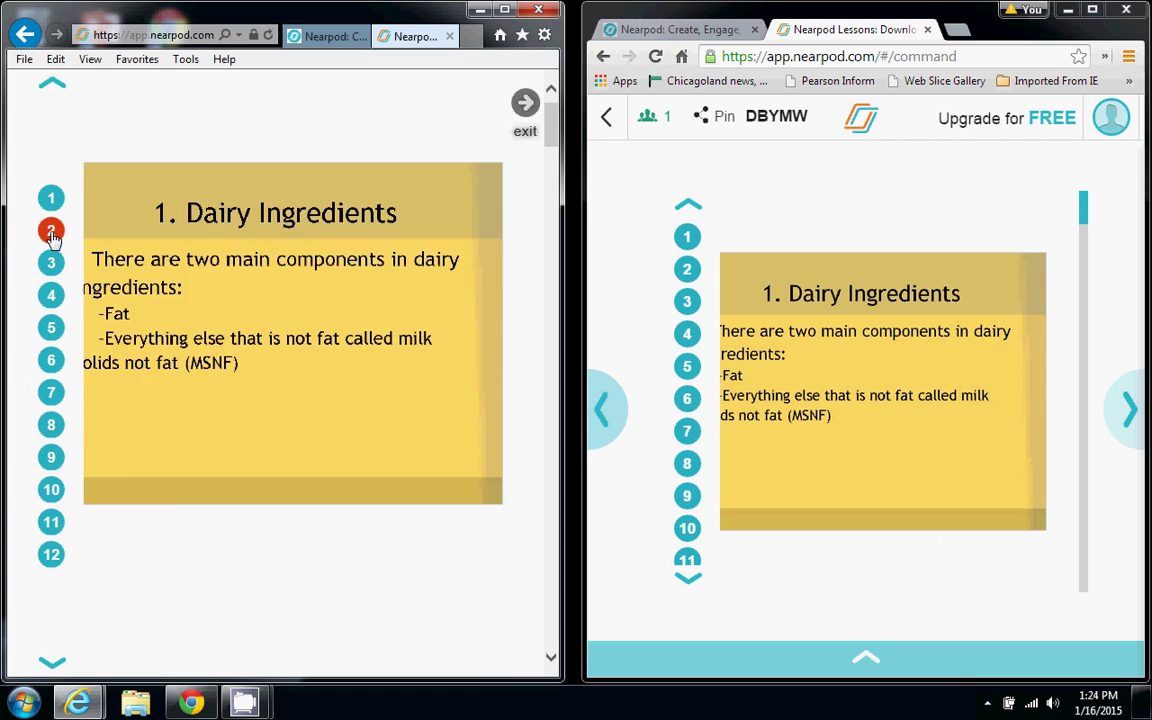
{"action": "left_click", "coordinate": [51, 263]}
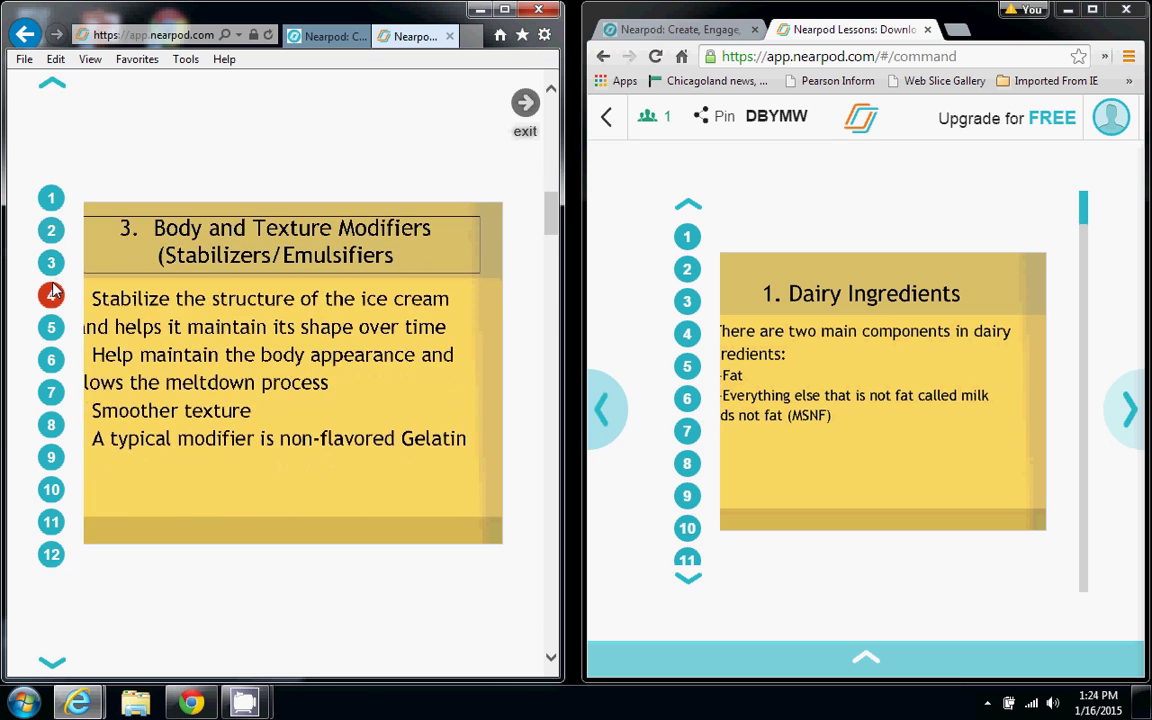
{"action": "left_click", "coordinate": [52, 294]}
{"action": "left_click", "coordinate": [51, 327]}
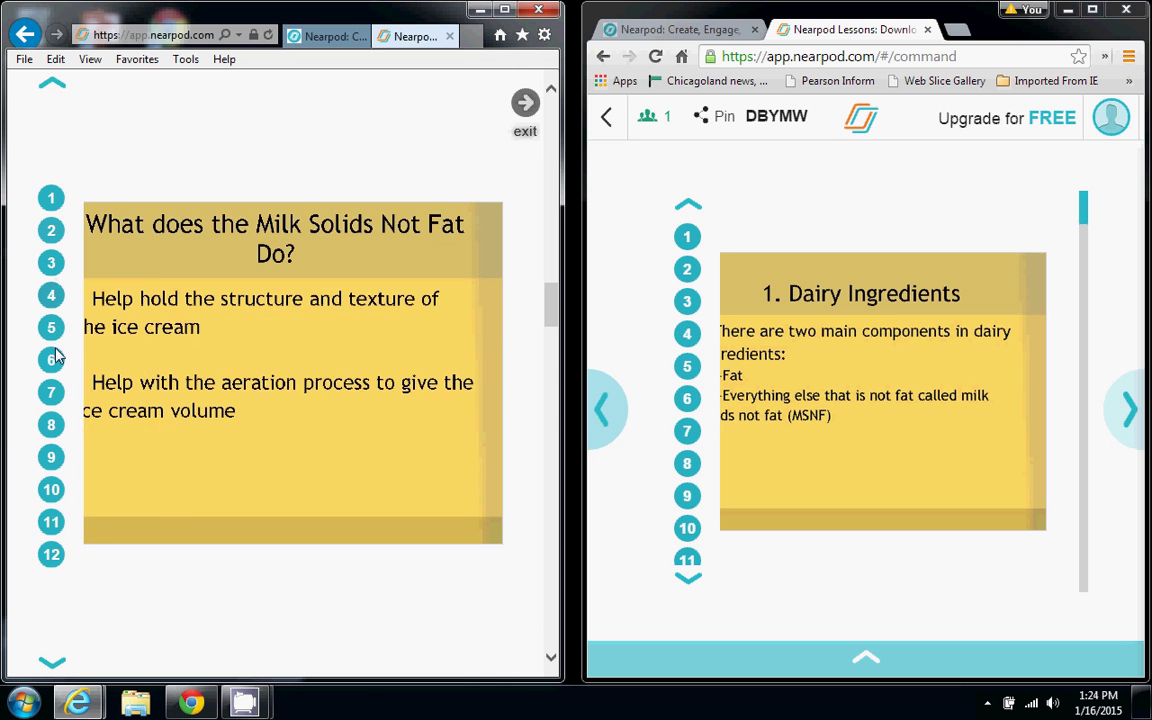
{"action": "left_click", "coordinate": [53, 360]}
{"action": "left_click", "coordinate": [51, 392]}
{"action": "left_click", "coordinate": [51, 424]}
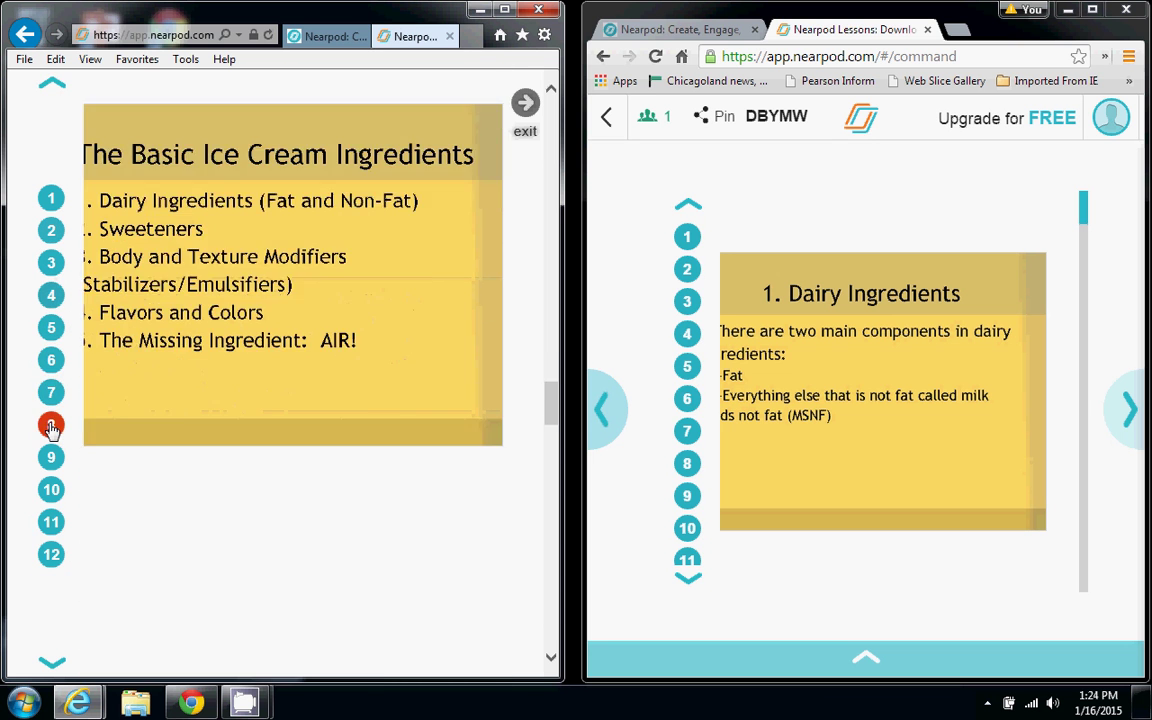
{"action": "left_click", "coordinate": [51, 457]}
{"action": "left_click", "coordinate": [51, 521]}
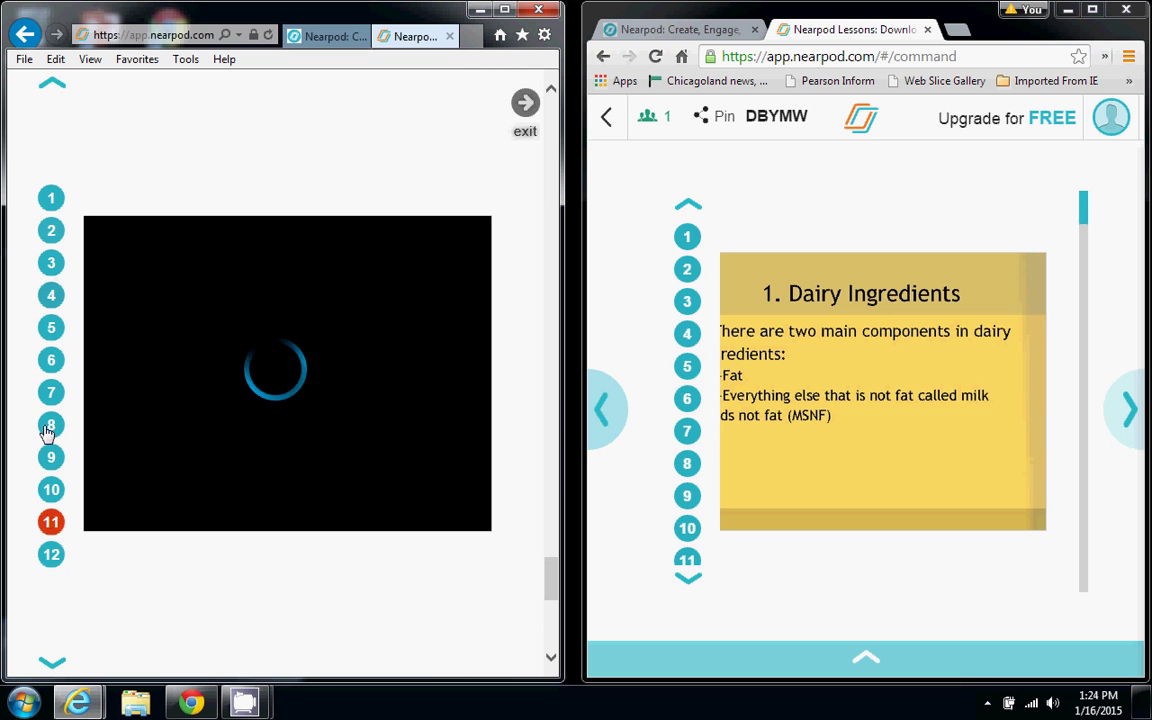
{"action": "left_click", "coordinate": [49, 262]}
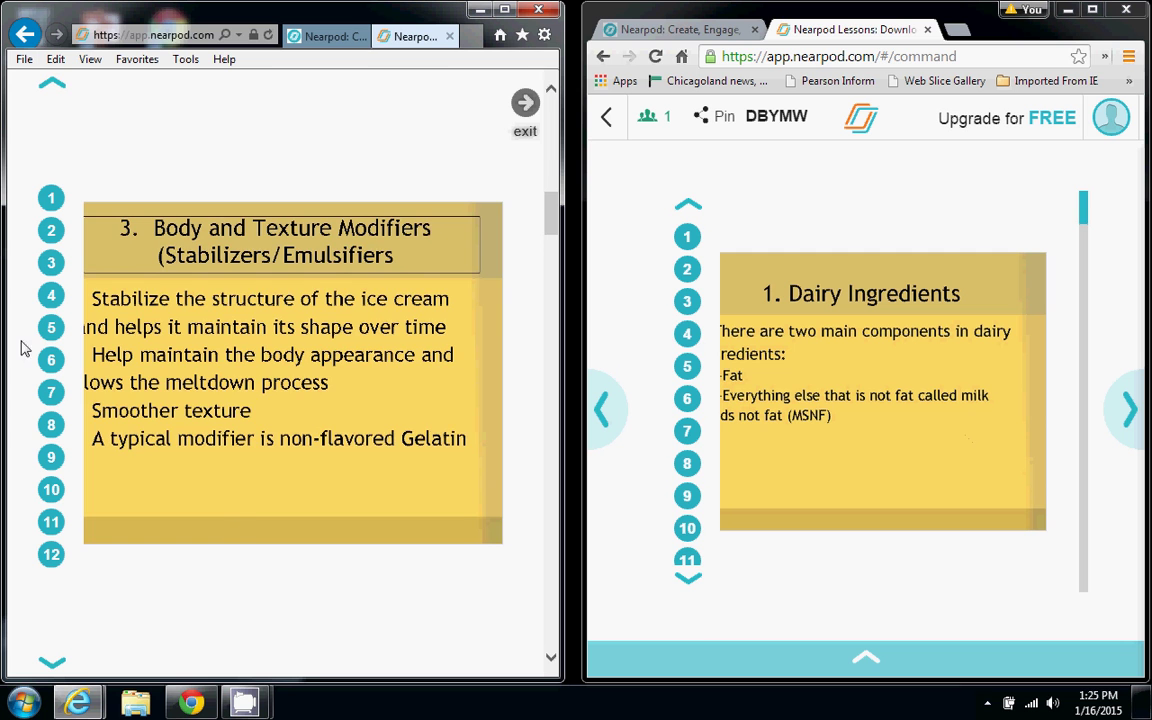
{"action": "left_click", "coordinate": [50, 328]}
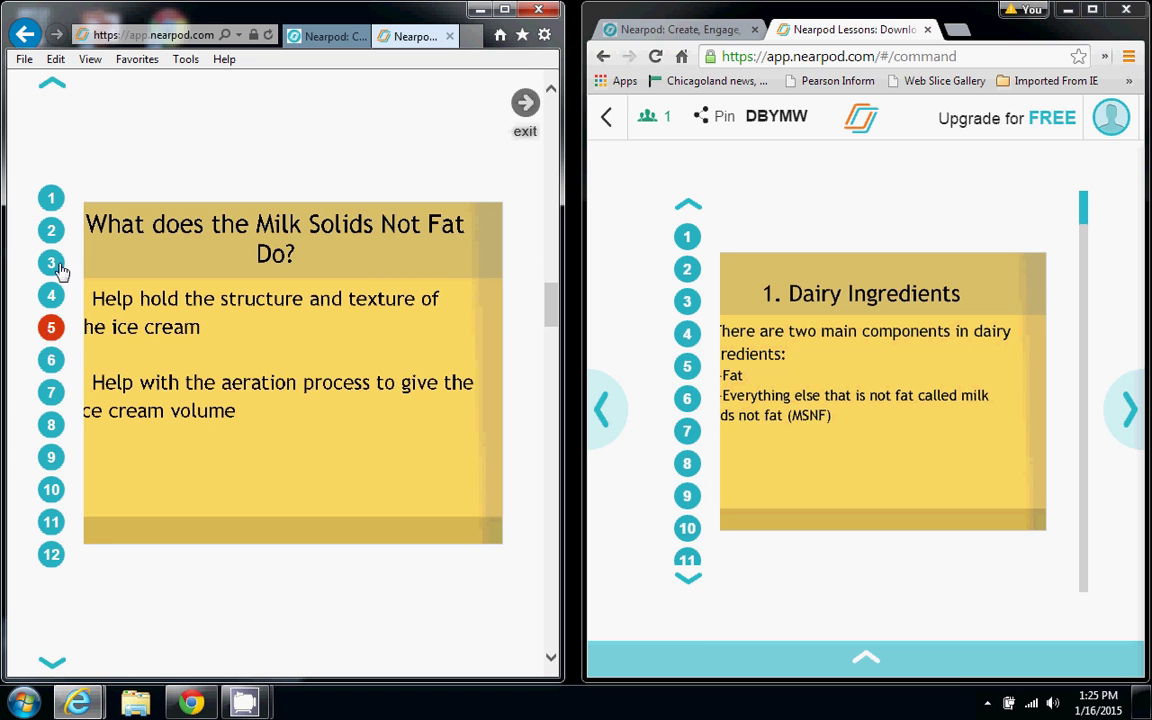
Skip the EMULSIFIER video and share the favourite ice cream poll instead
{"action": "left_click", "coordinate": [865, 659]}
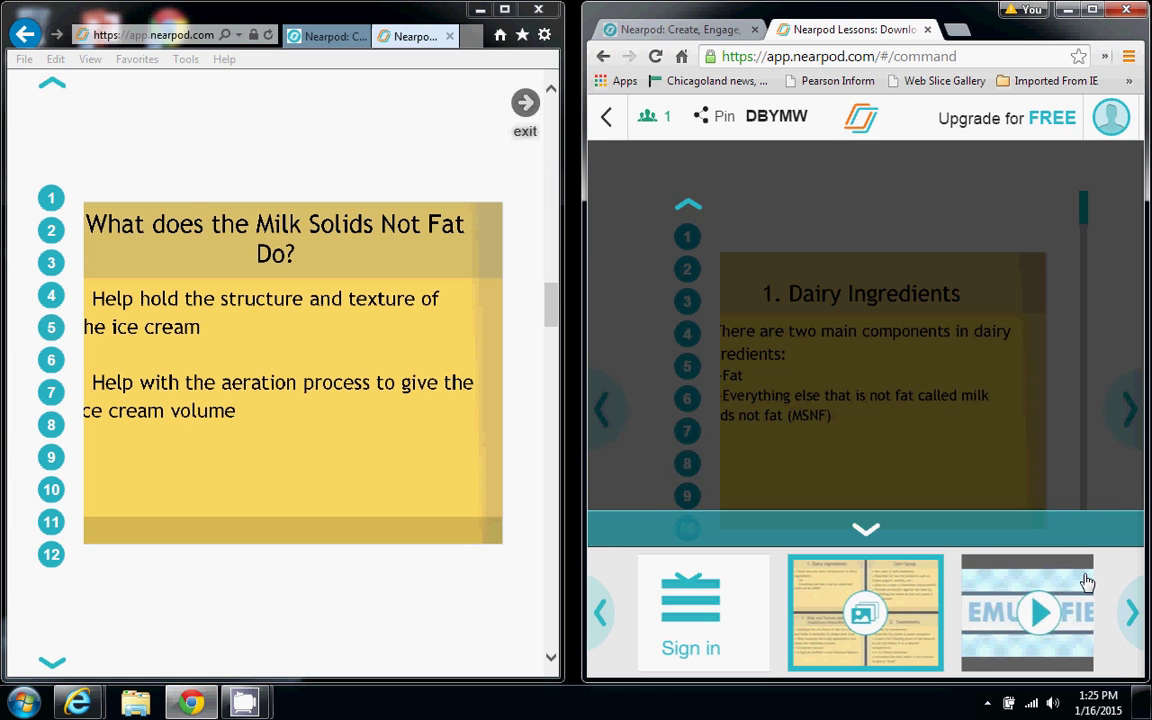
{"action": "left_click_drag", "start_coordinate": [1083, 581], "coordinate": [1110, 432]}
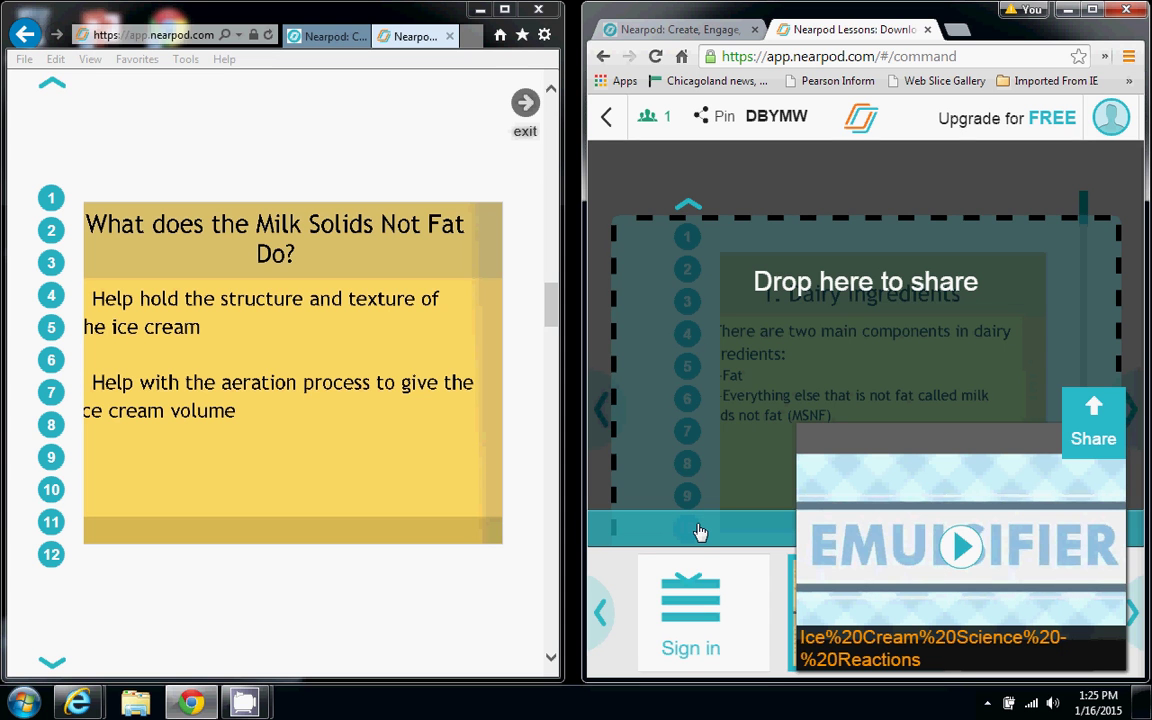
{"action": "left_click_drag", "start_coordinate": [700, 532], "coordinate": [694, 532]}
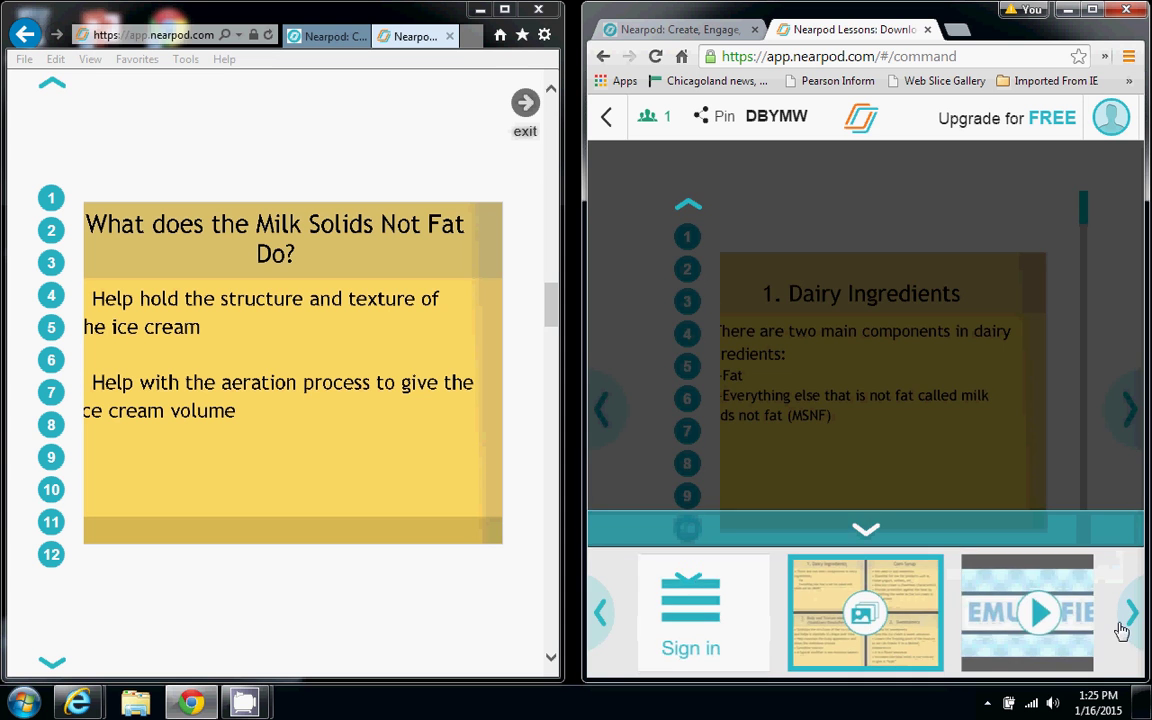
{"action": "left_click", "coordinate": [1131, 610]}
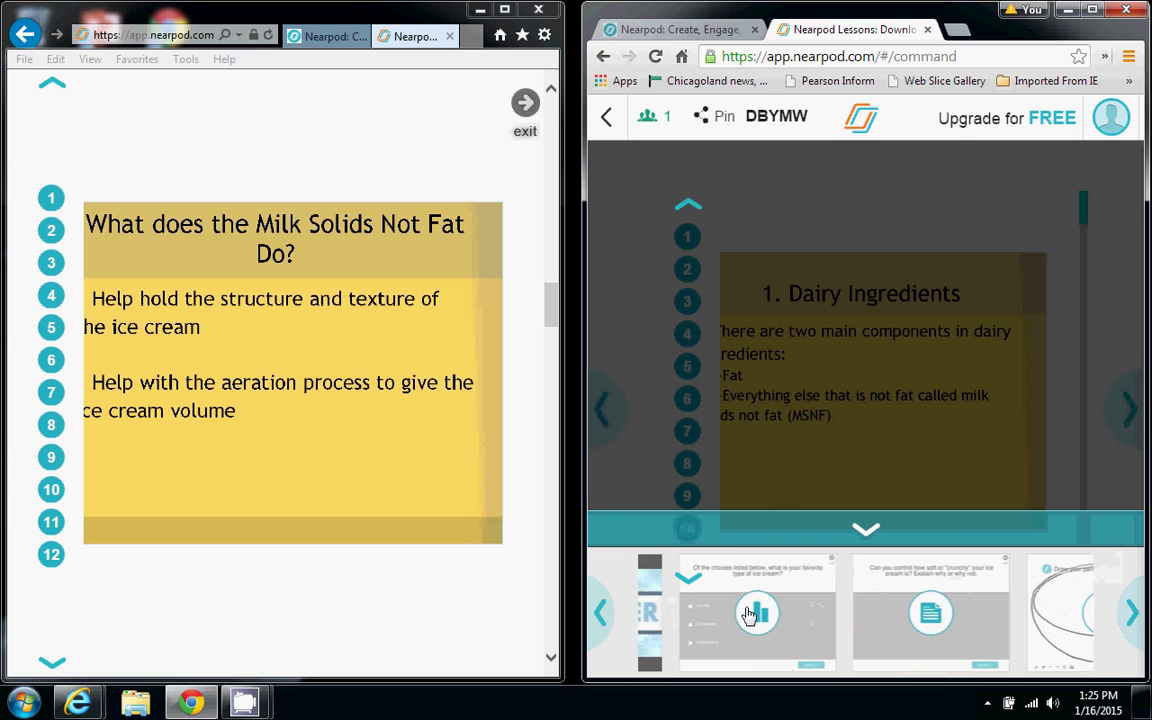
{"action": "left_click_drag", "start_coordinate": [740, 627], "coordinate": [928, 442]}
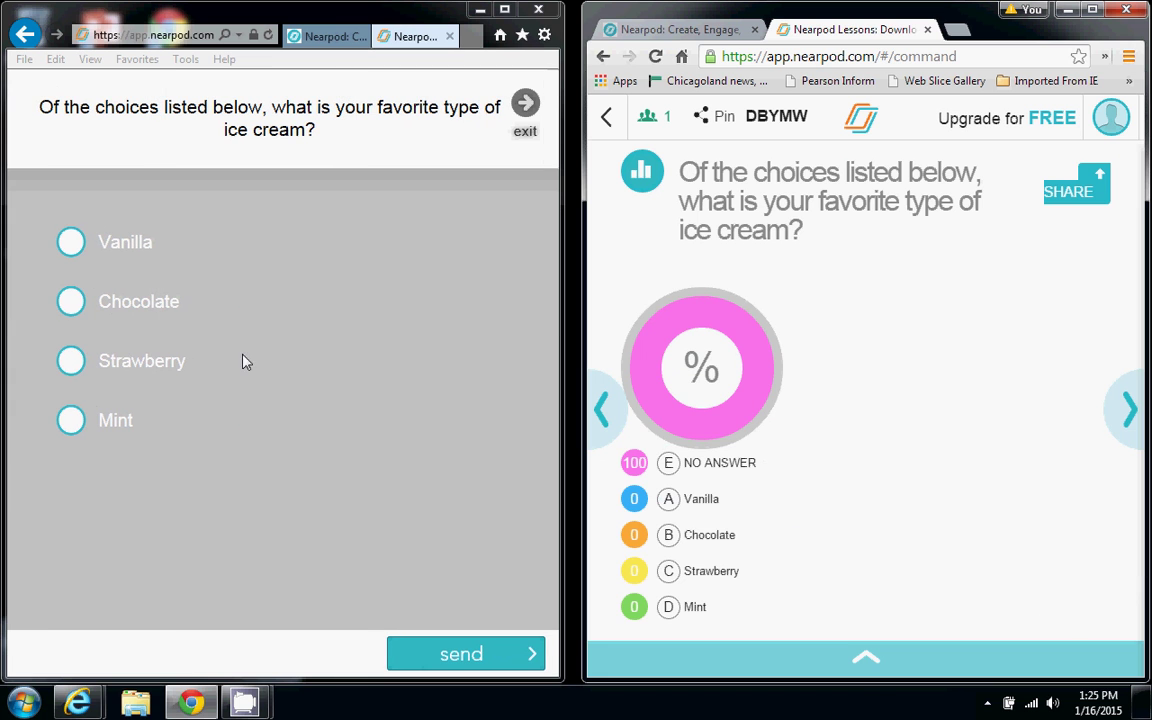
Vote Chocolate as the student, share the poll results, then launch the soft-or-crunchy question
{"action": "left_click", "coordinate": [70, 301]}
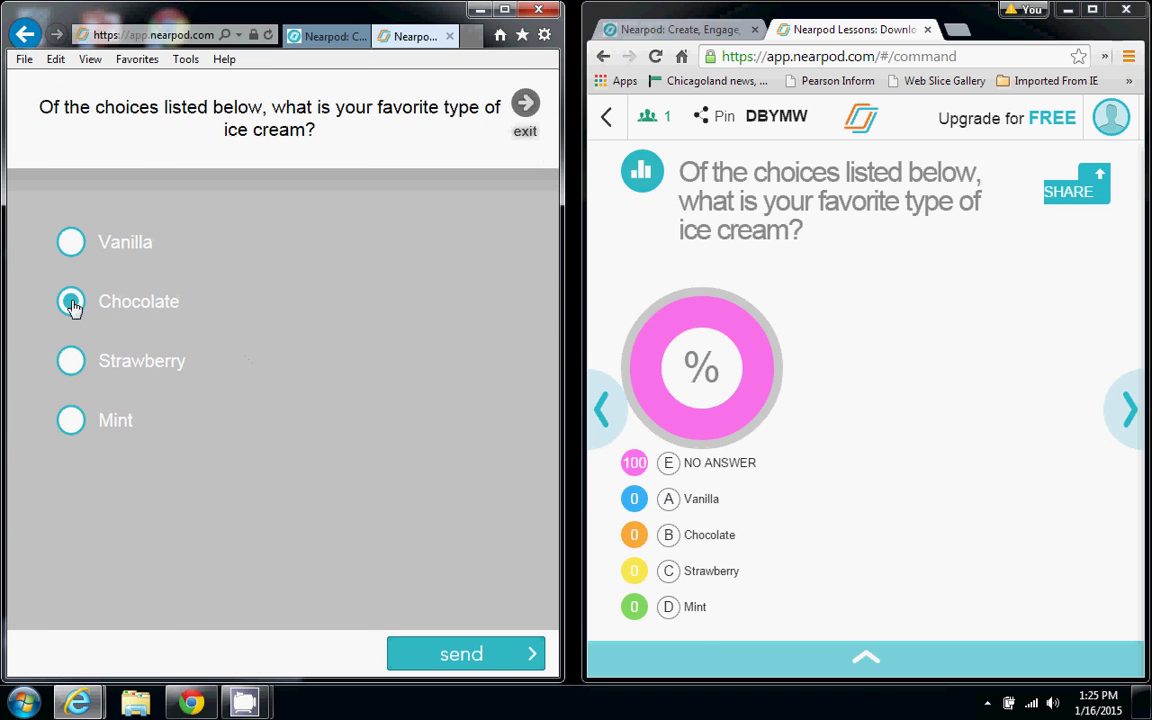
{"action": "left_click", "coordinate": [451, 656]}
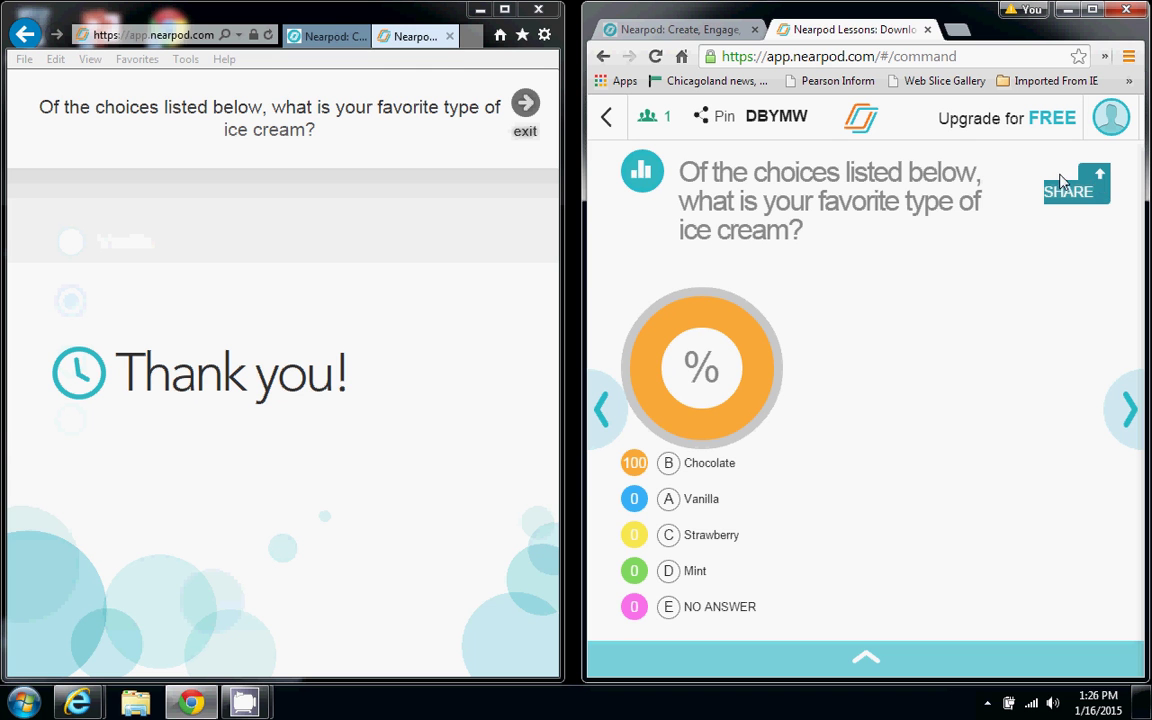
{"action": "left_click", "coordinate": [1096, 178]}
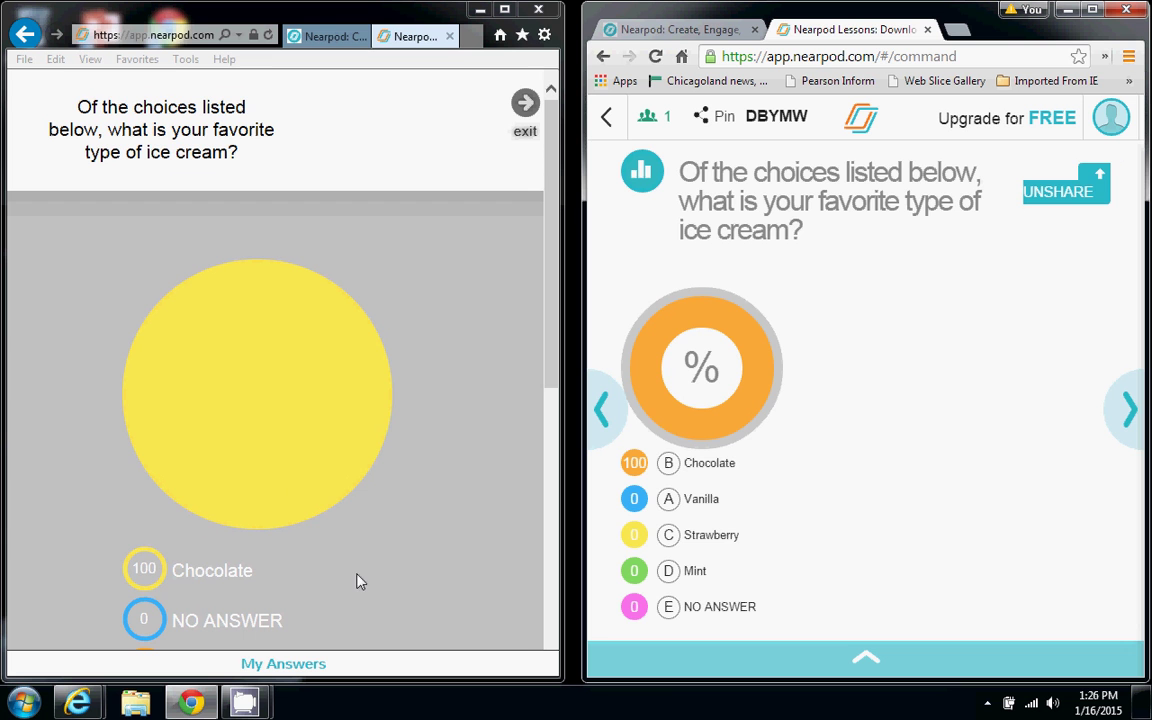
{"action": "left_click", "coordinate": [809, 668]}
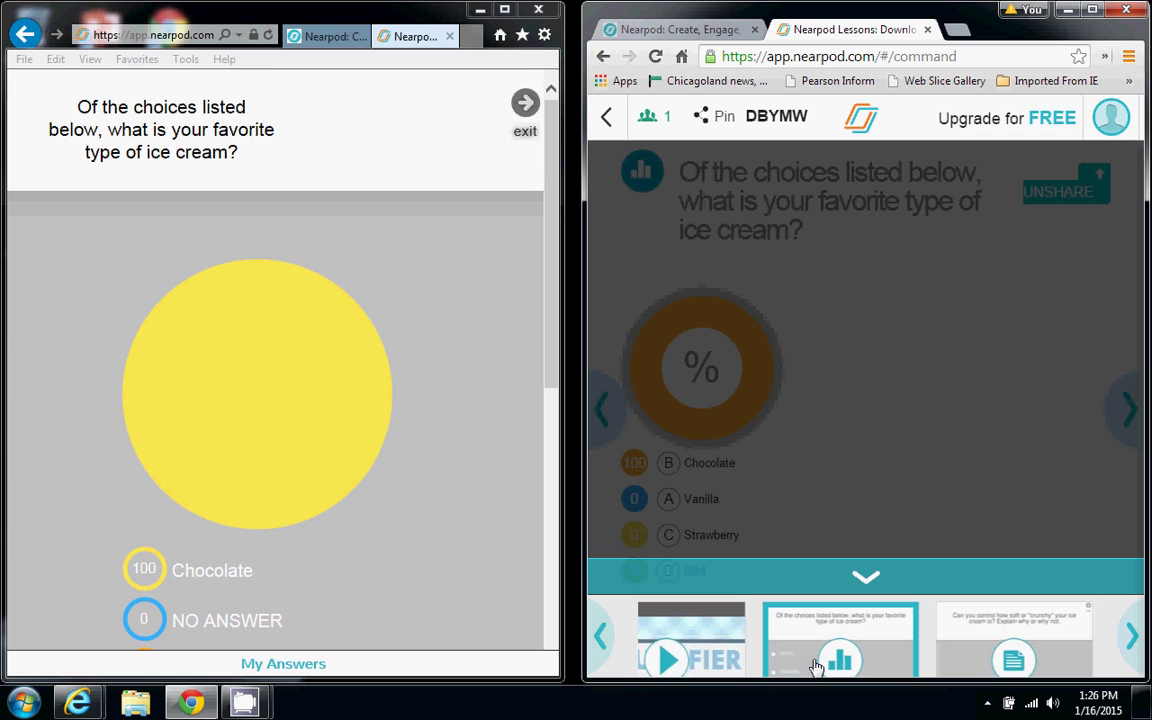
{"action": "left_click_drag", "start_coordinate": [1034, 604], "coordinate": [1090, 412]}
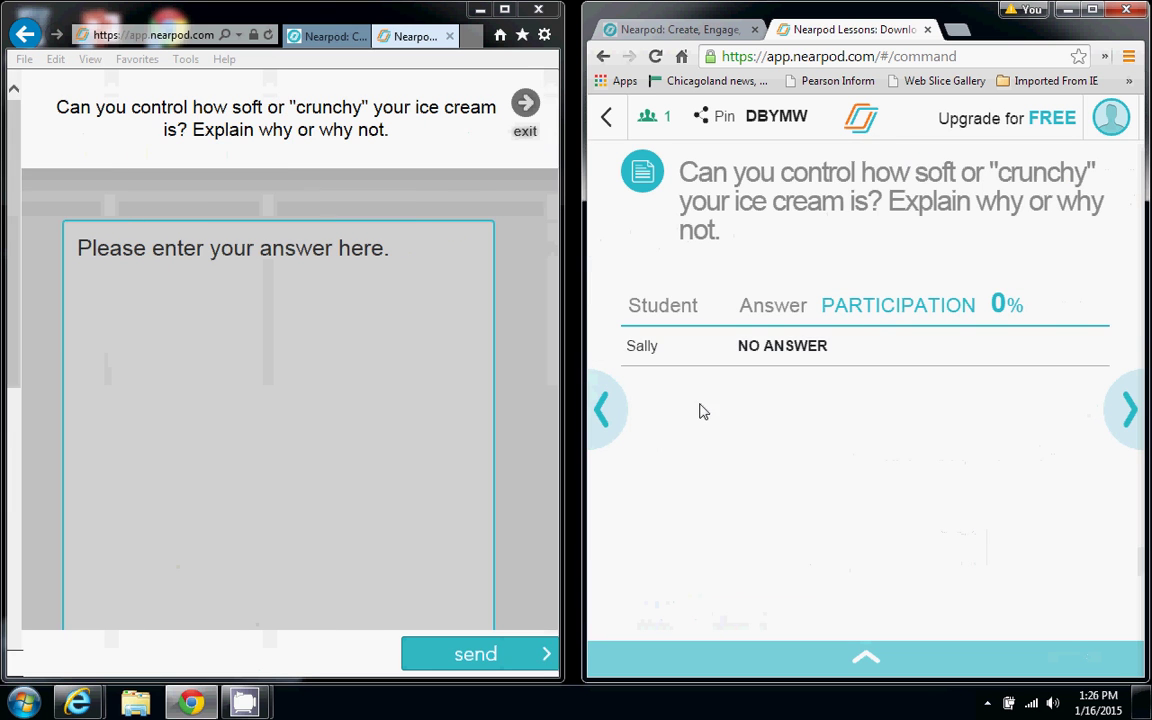
Submit the student answer 'Explaining my answer'
{"action": "left_click", "coordinate": [287, 254]}
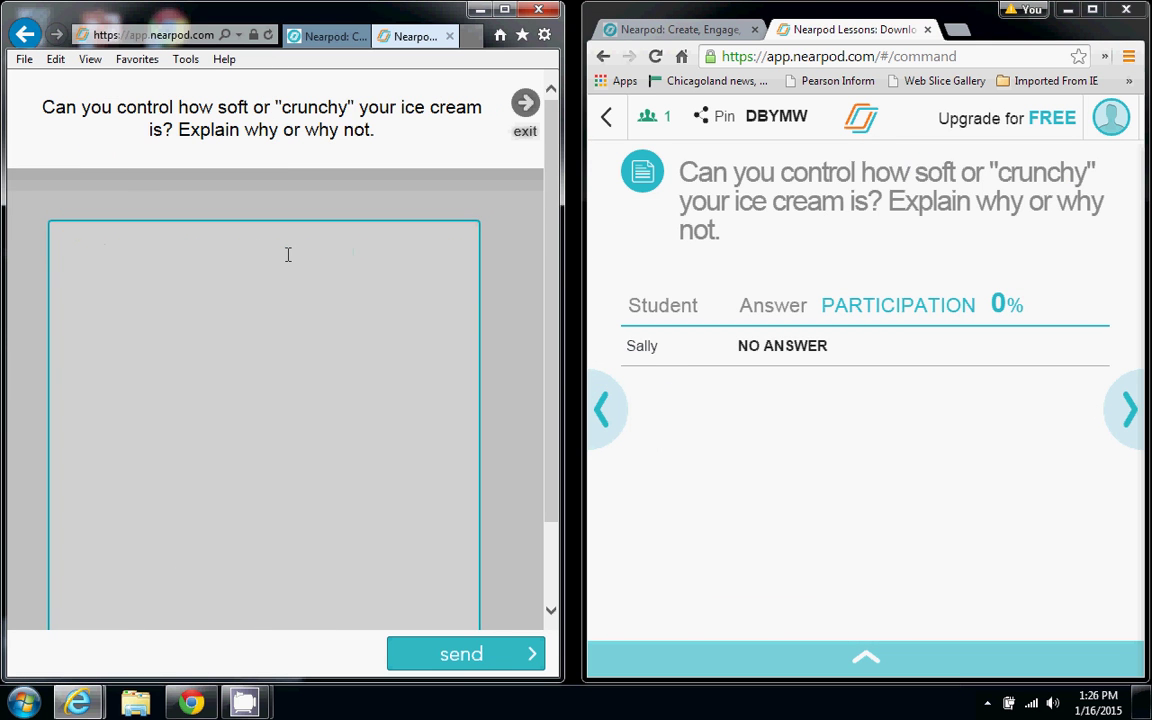
{"action": "type", "text": "Explaining my "}
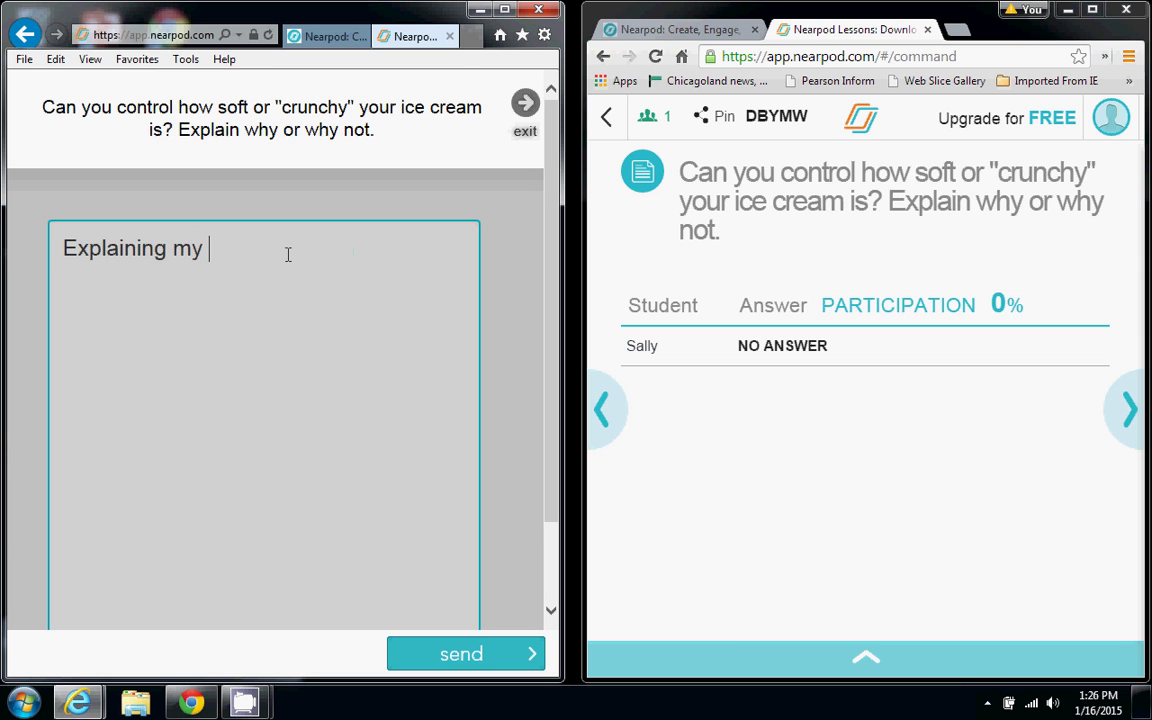
{"action": "type", "text": "answer"}
{"action": "left_click", "coordinate": [460, 654]}
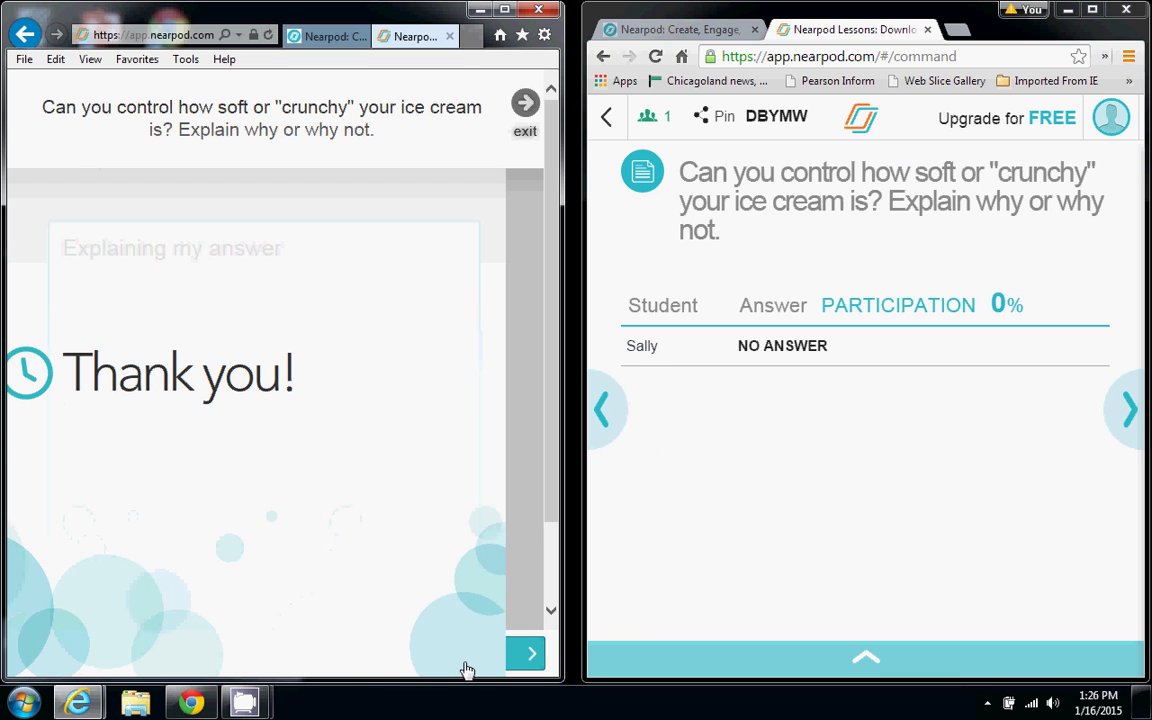
In the teacher view, review the student's answer, then share and unshare it
{"action": "left_click", "coordinate": [805, 494]}
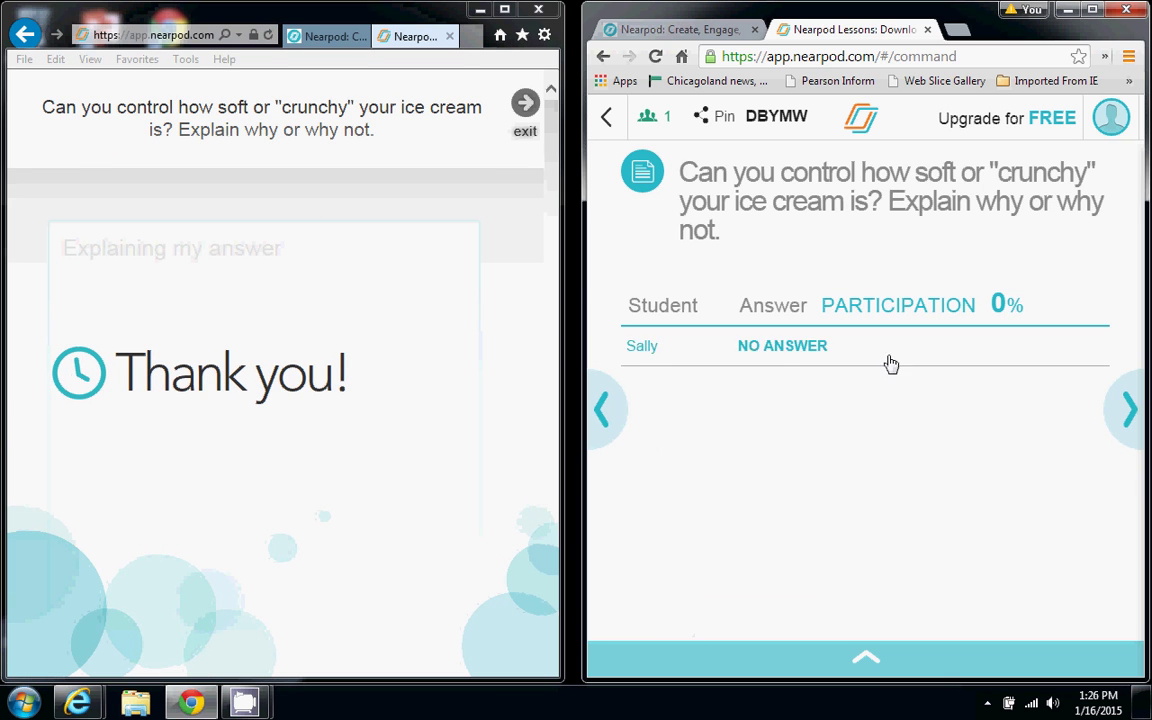
{"action": "left_click", "coordinate": [765, 349]}
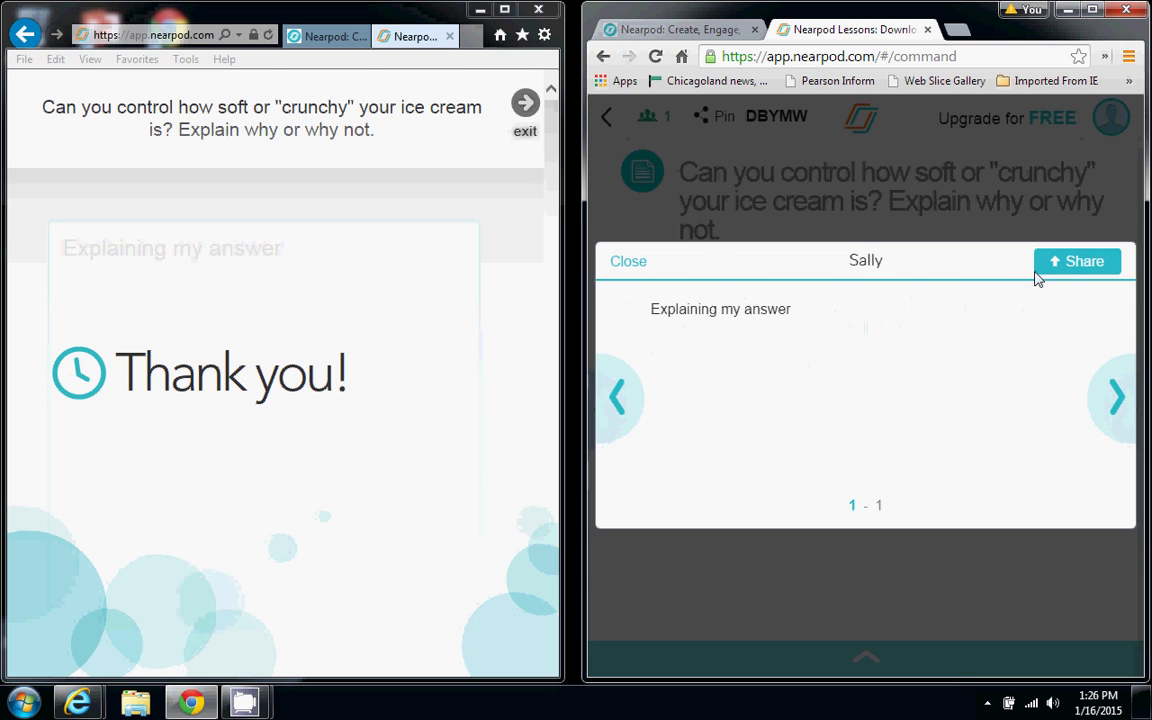
{"action": "left_click", "coordinate": [628, 262]}
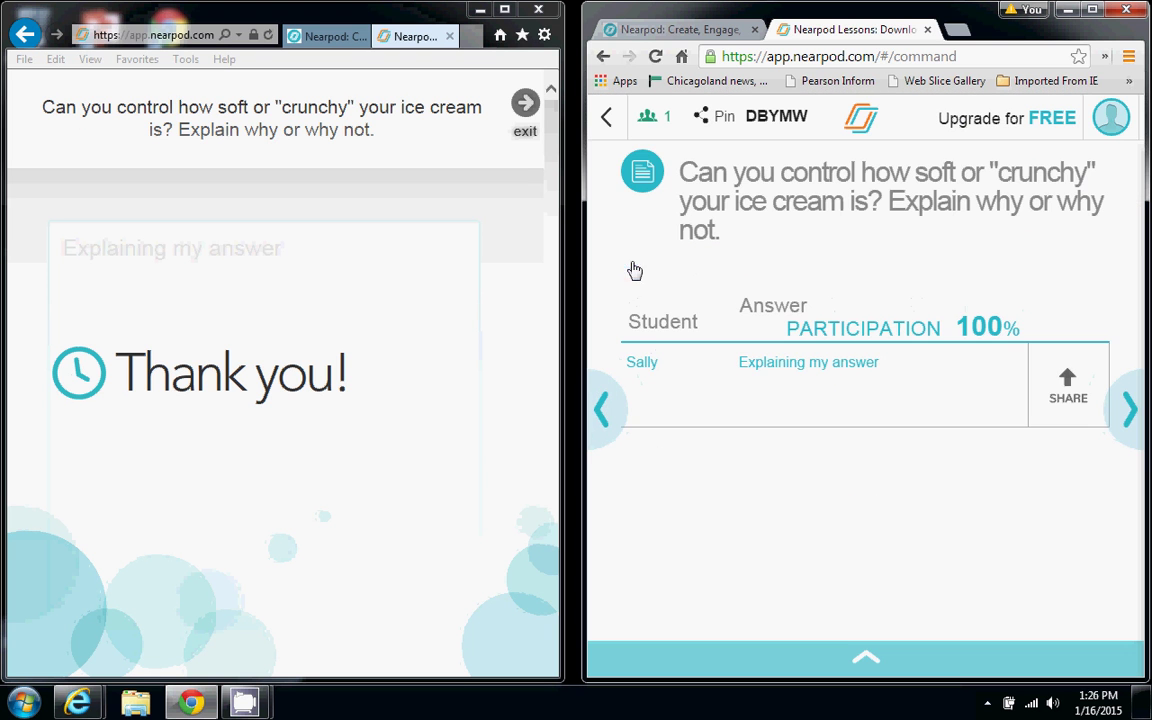
{"action": "left_click", "coordinate": [1062, 412]}
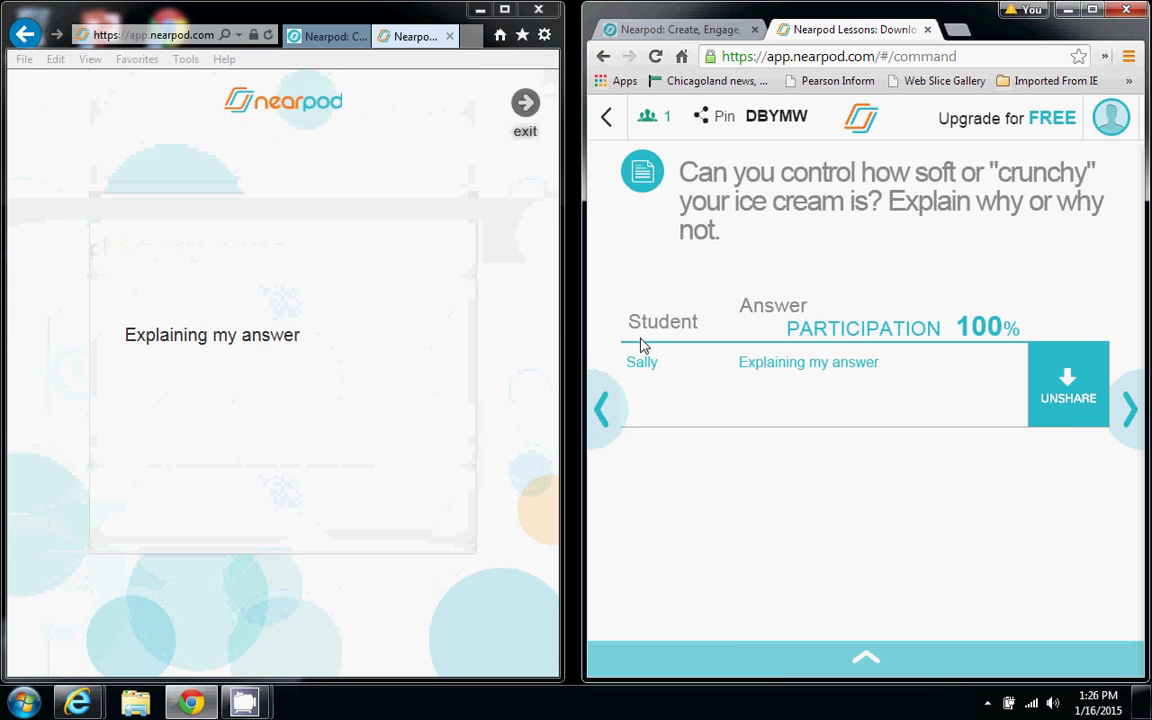
{"action": "left_click", "coordinate": [1063, 376]}
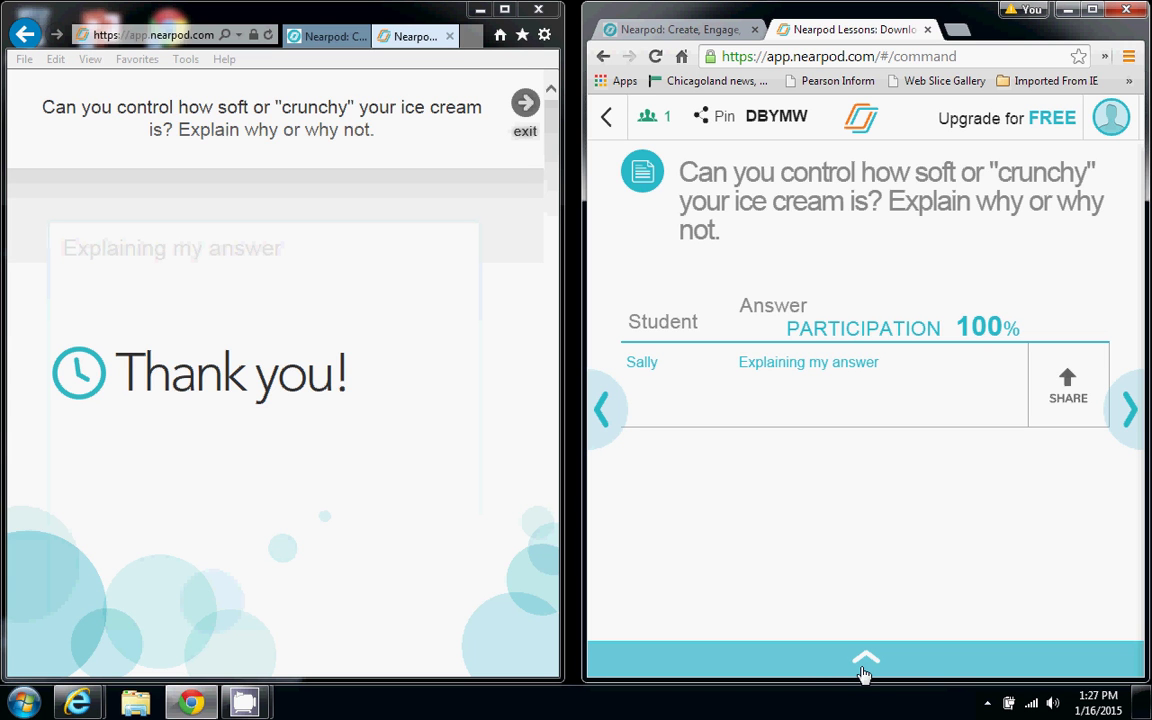
Launch the 'Draw your perfect sundae' slide to the class and choose a blue pen
{"action": "left_click", "coordinate": [864, 663]}
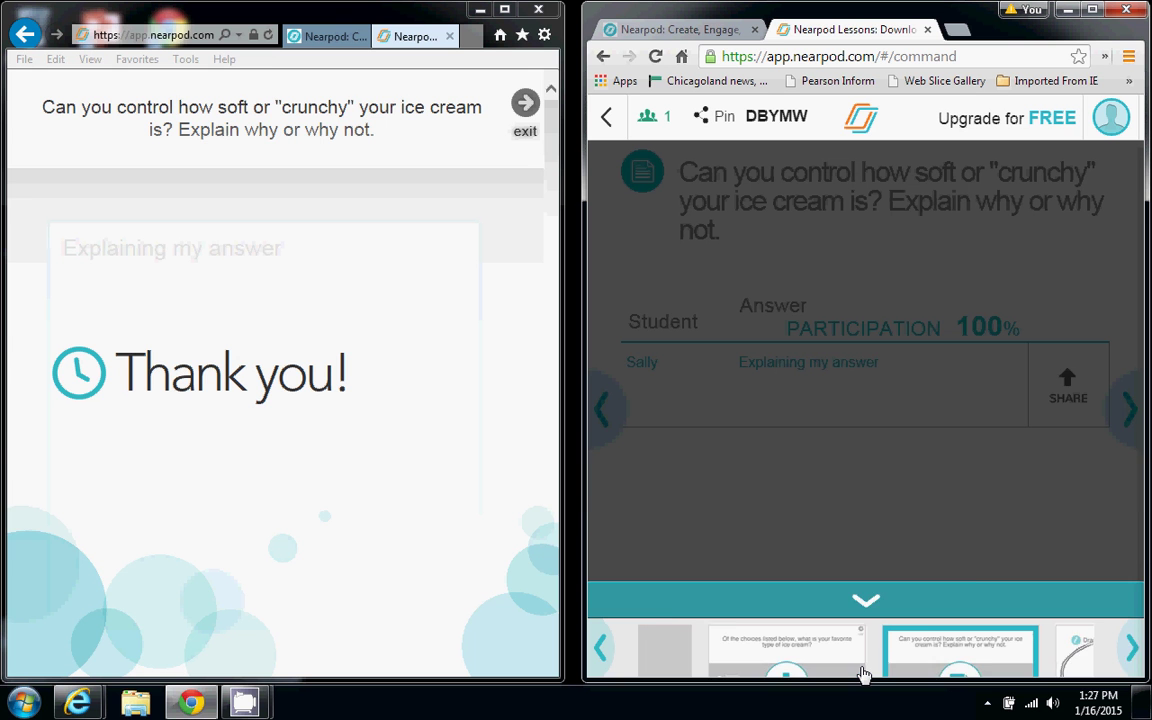
{"action": "mouse_move", "coordinate": [1058, 630]}
{"action": "left_mouse_down"}
{"action": "mouse_move", "coordinate": [1090, 555]}
{"action": "mouse_move", "coordinate": [1084, 406]}
{"action": "left_mouse_up"}
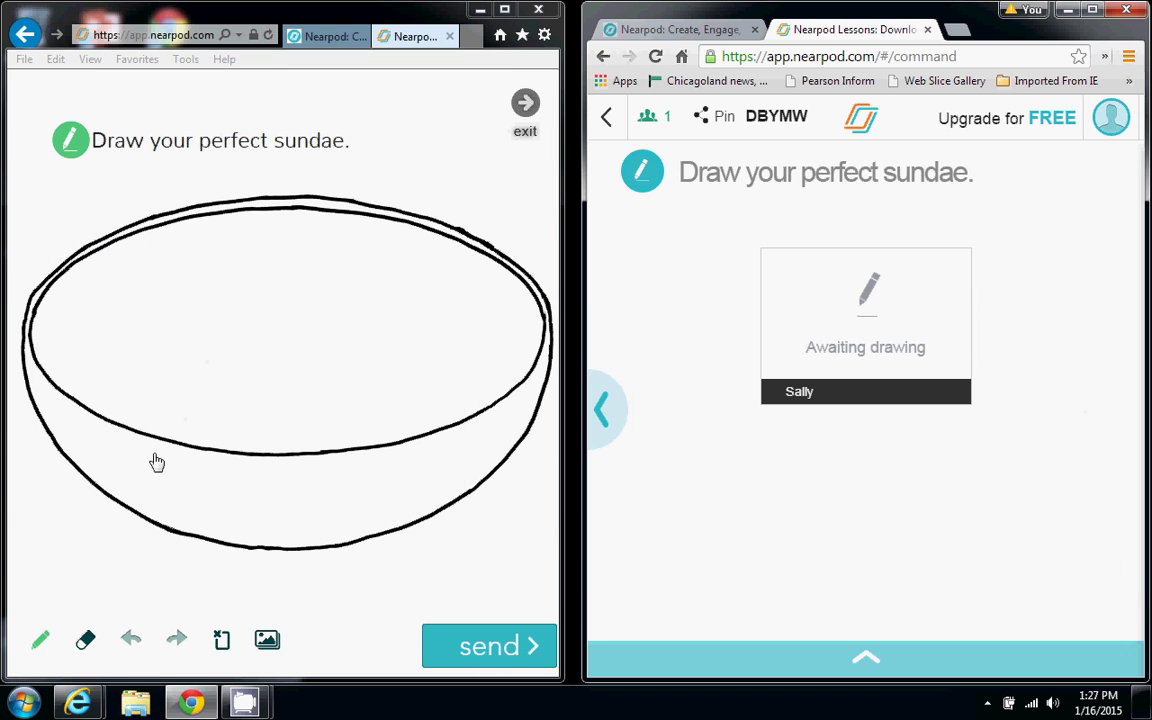
{"action": "left_click", "coordinate": [42, 641]}
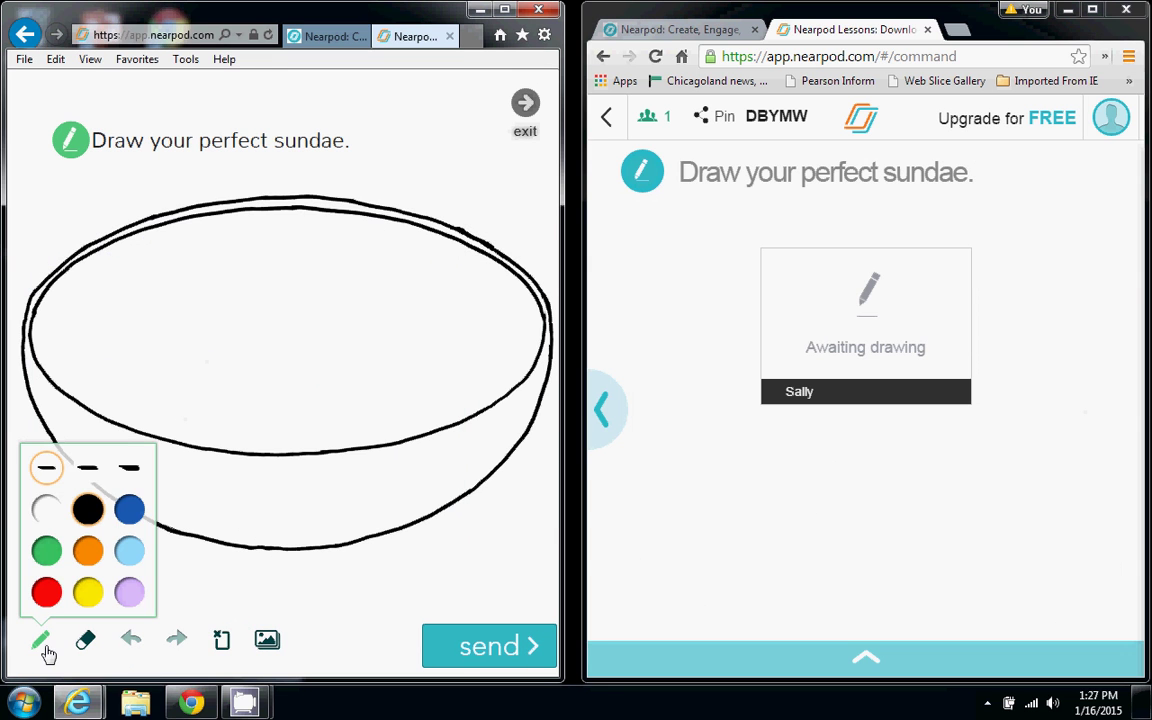
{"action": "left_click", "coordinate": [227, 269]}
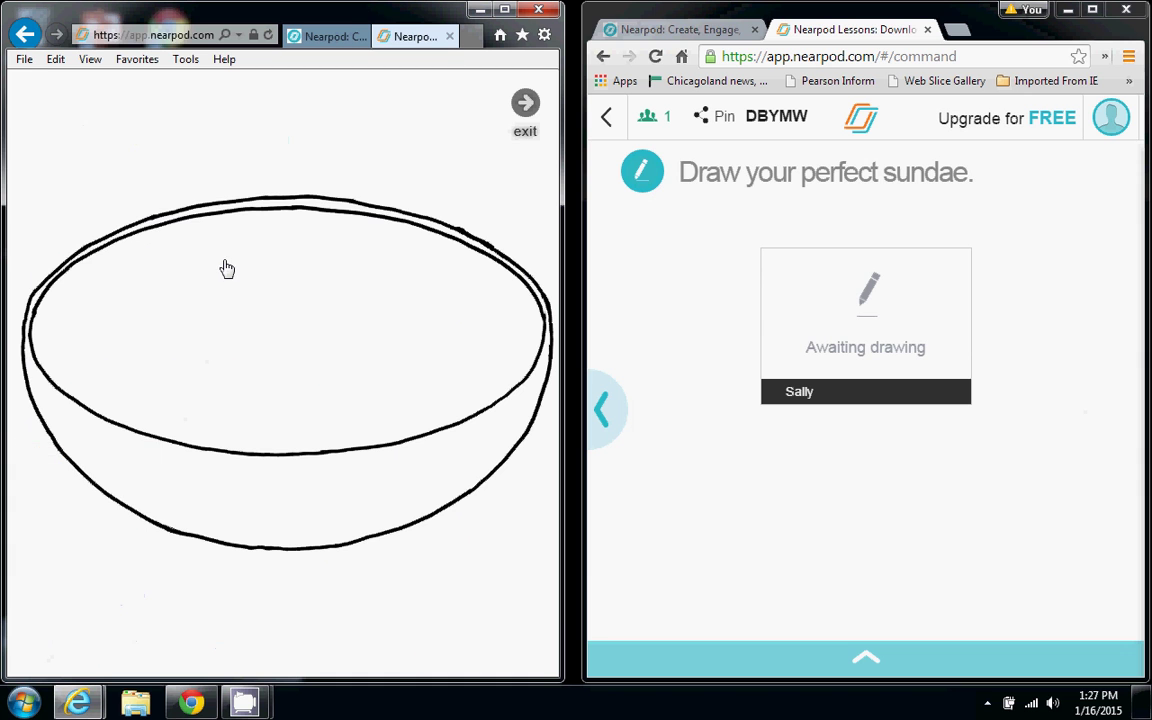
Draw three blue scoops in the bowl, submit the sundae, and maximize the teacher's window
{"action": "mouse_move", "coordinate": [227, 269]}
{"action": "left_mouse_down"}
{"action": "mouse_move", "coordinate": [327, 337]}
{"action": "mouse_move", "coordinate": [326, 288]}
{"action": "mouse_move", "coordinate": [275, 261]}
{"action": "left_mouse_up"}
{"action": "mouse_move", "coordinate": [137, 304]}
{"action": "left_mouse_down"}
{"action": "mouse_move", "coordinate": [237, 318]}
{"action": "mouse_move", "coordinate": [318, 373]}
{"action": "left_mouse_up"}
{"action": "mouse_move", "coordinate": [360, 318]}
{"action": "left_mouse_down"}
{"action": "mouse_move", "coordinate": [393, 303]}
{"action": "mouse_move", "coordinate": [393, 273]}
{"action": "left_mouse_up"}
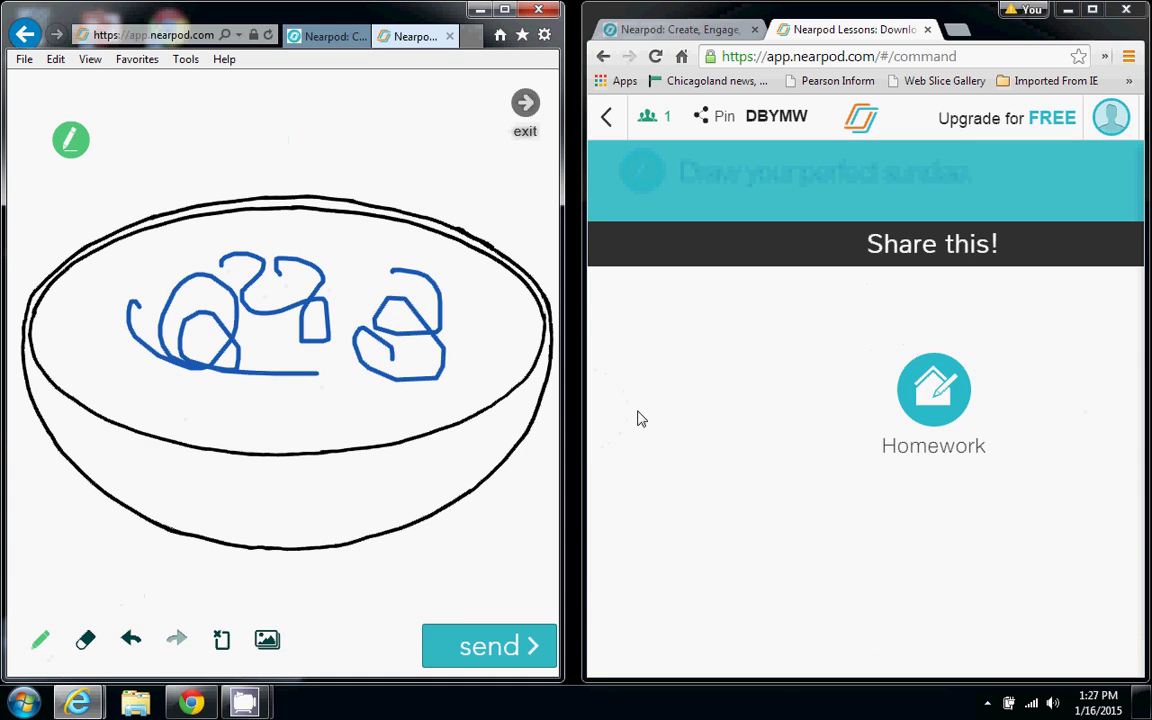
{"action": "left_click", "coordinate": [481, 651]}
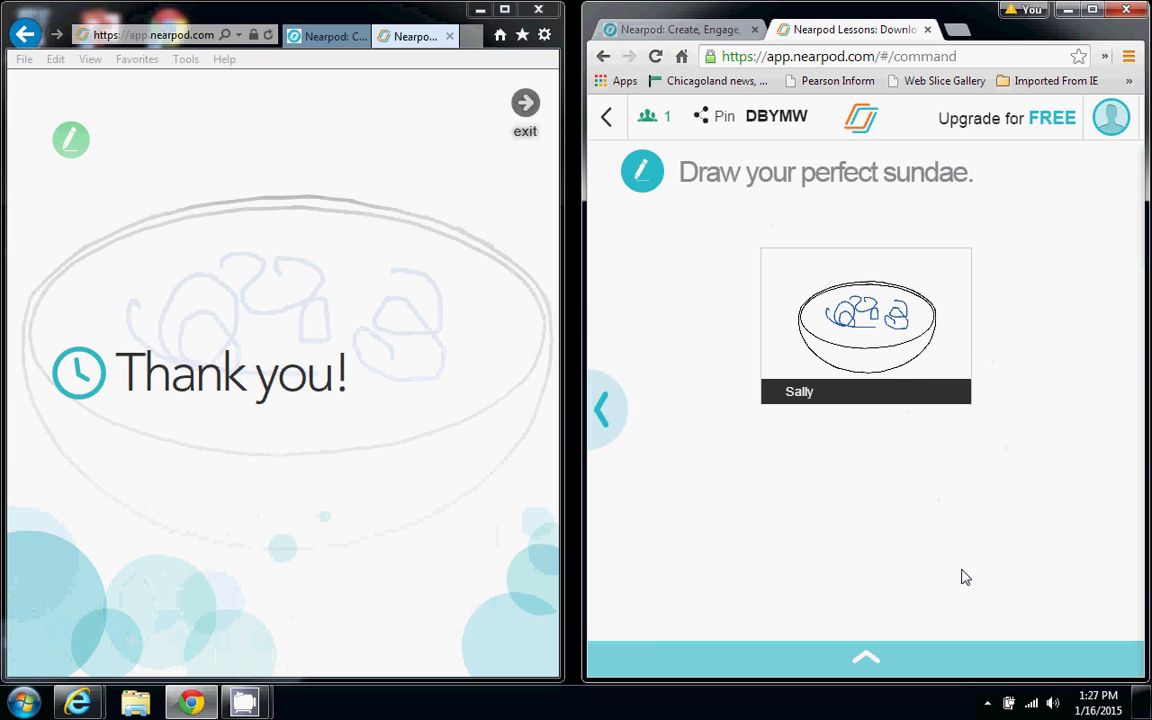
{"action": "left_click", "coordinate": [870, 660]}
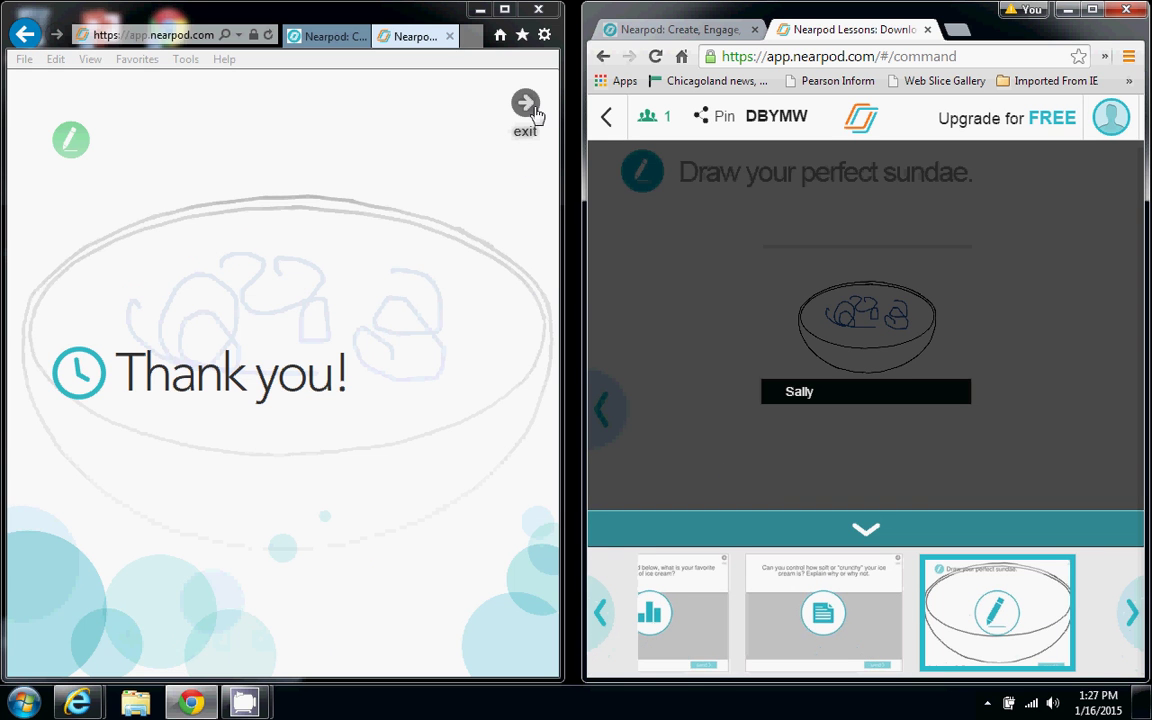
{"action": "left_click", "coordinate": [1092, 10]}
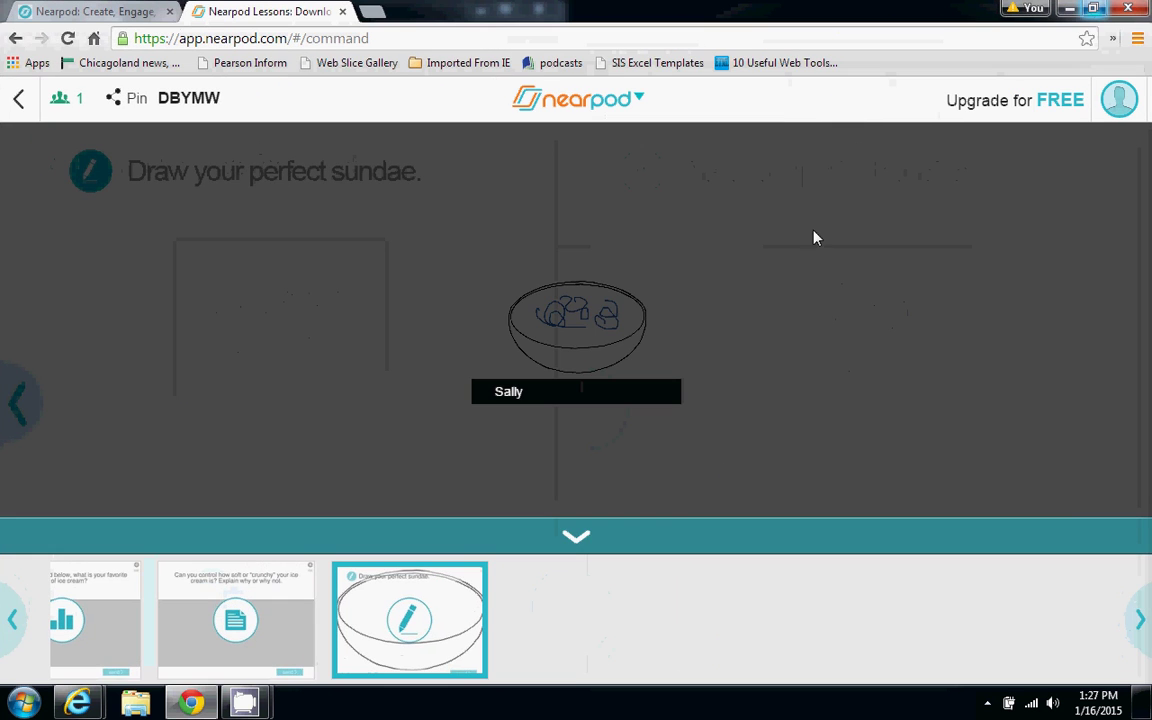
Close the slide strip and request the assessment report by email
{"action": "left_click", "coordinate": [15, 652]}
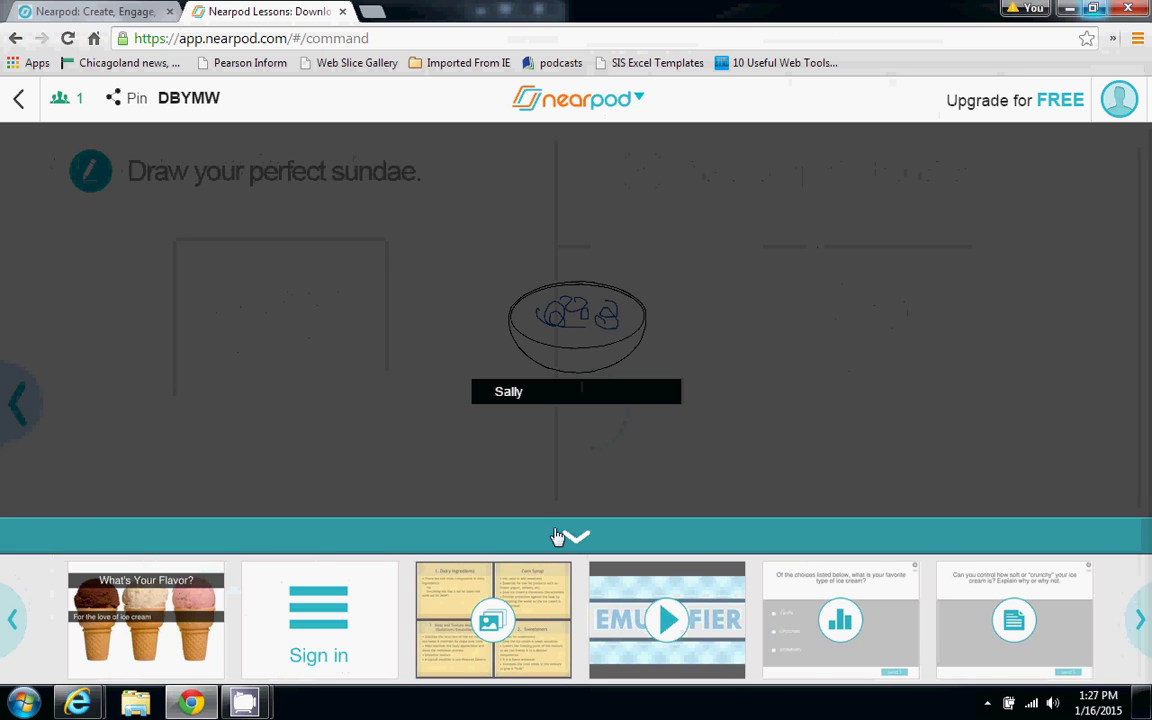
{"action": "left_click", "coordinate": [557, 537]}
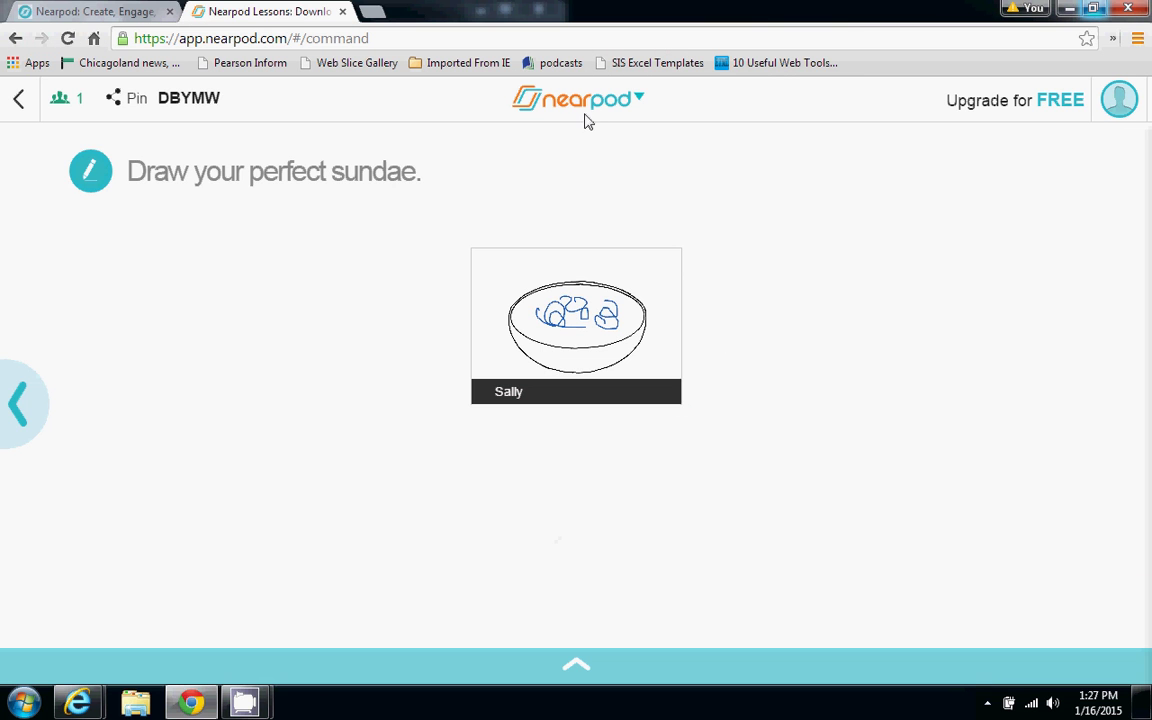
{"action": "left_click", "coordinate": [633, 97]}
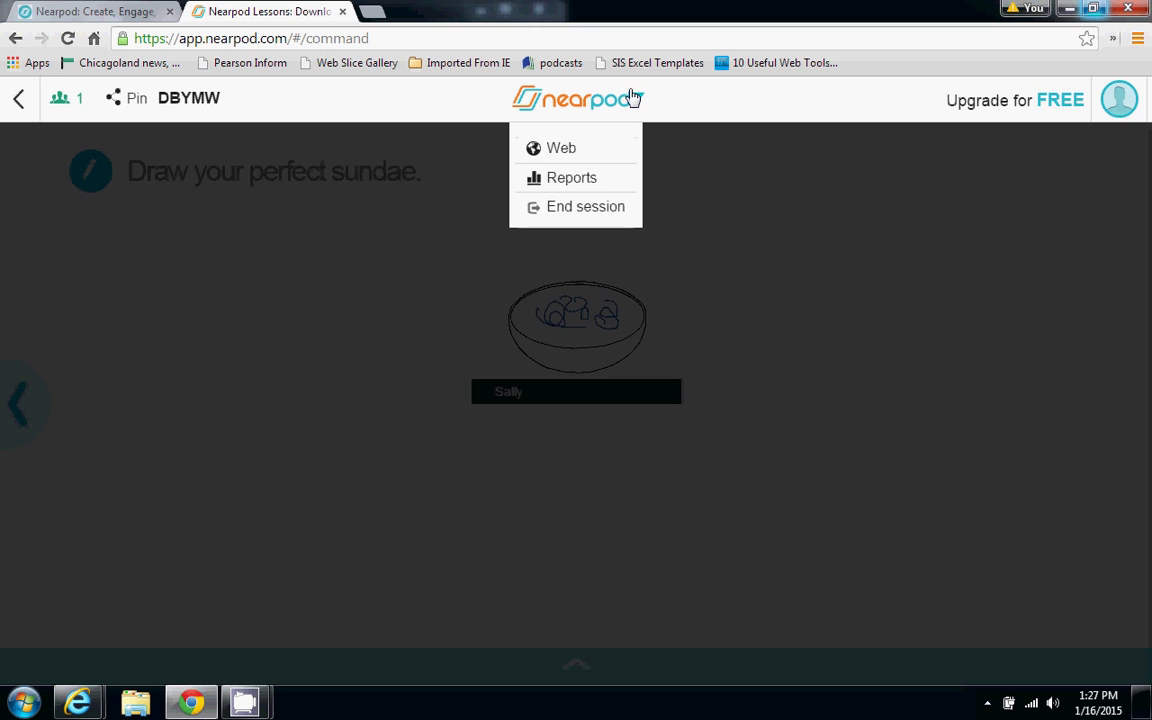
{"action": "left_click", "coordinate": [580, 184]}
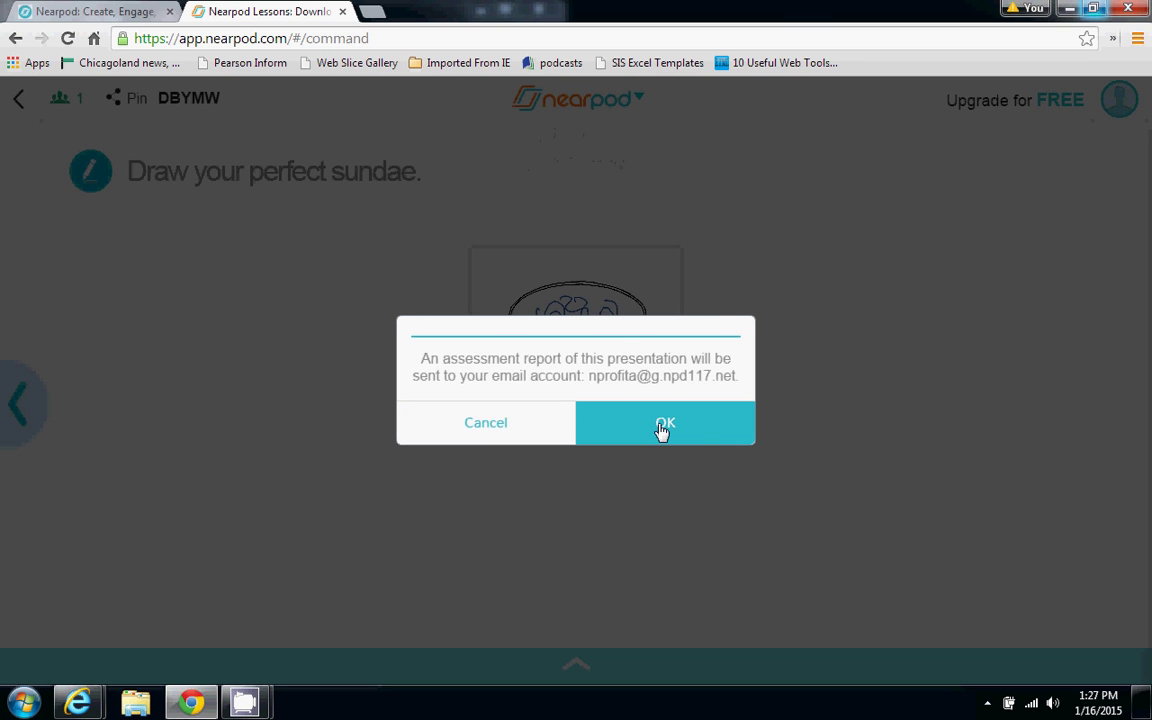
{"action": "left_click", "coordinate": [663, 424]}
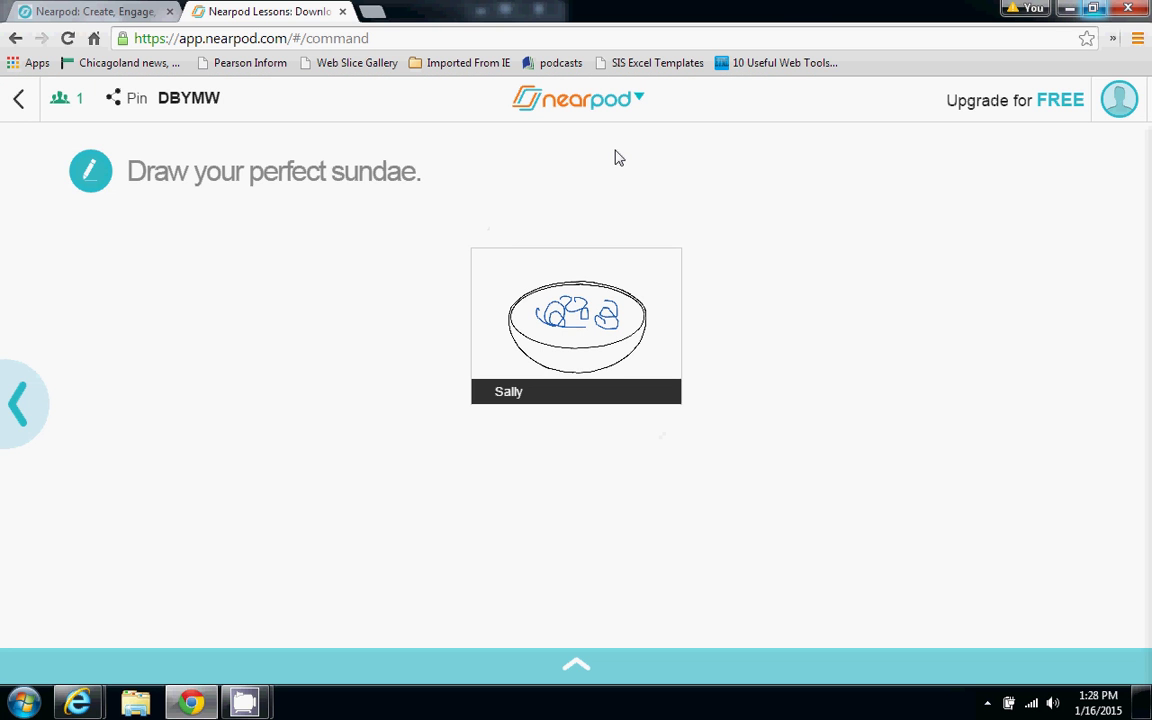
End the live session for all students
{"action": "left_click", "coordinate": [587, 110]}
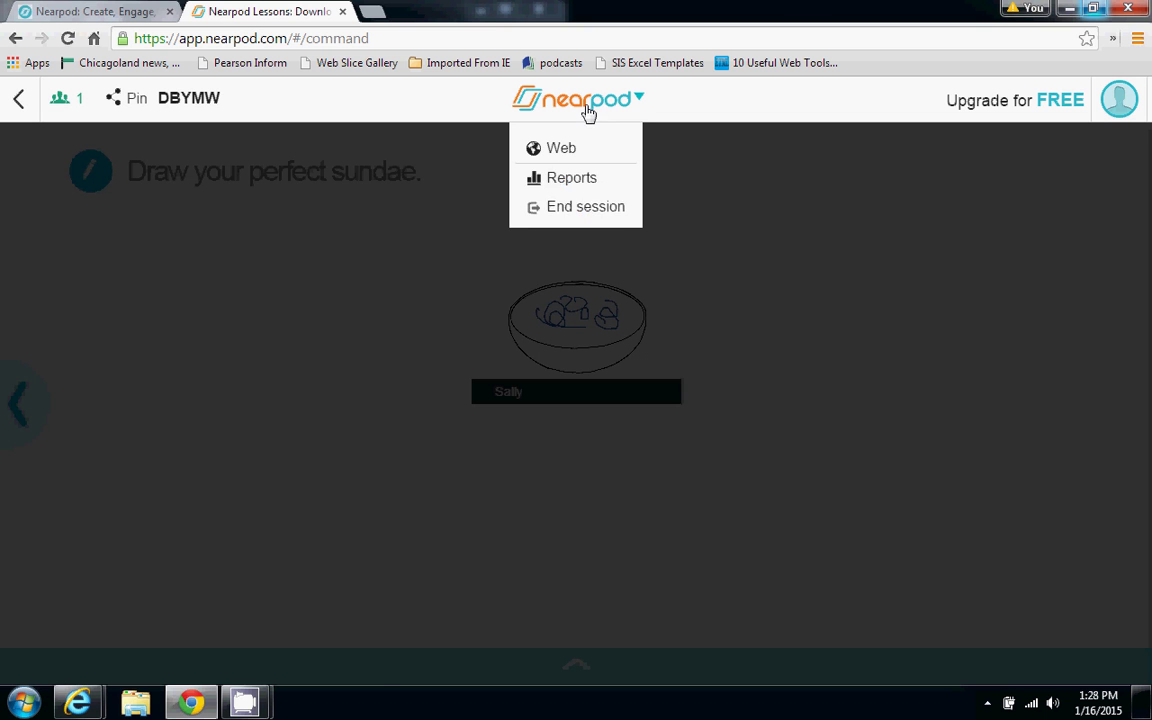
{"action": "left_click", "coordinate": [594, 210]}
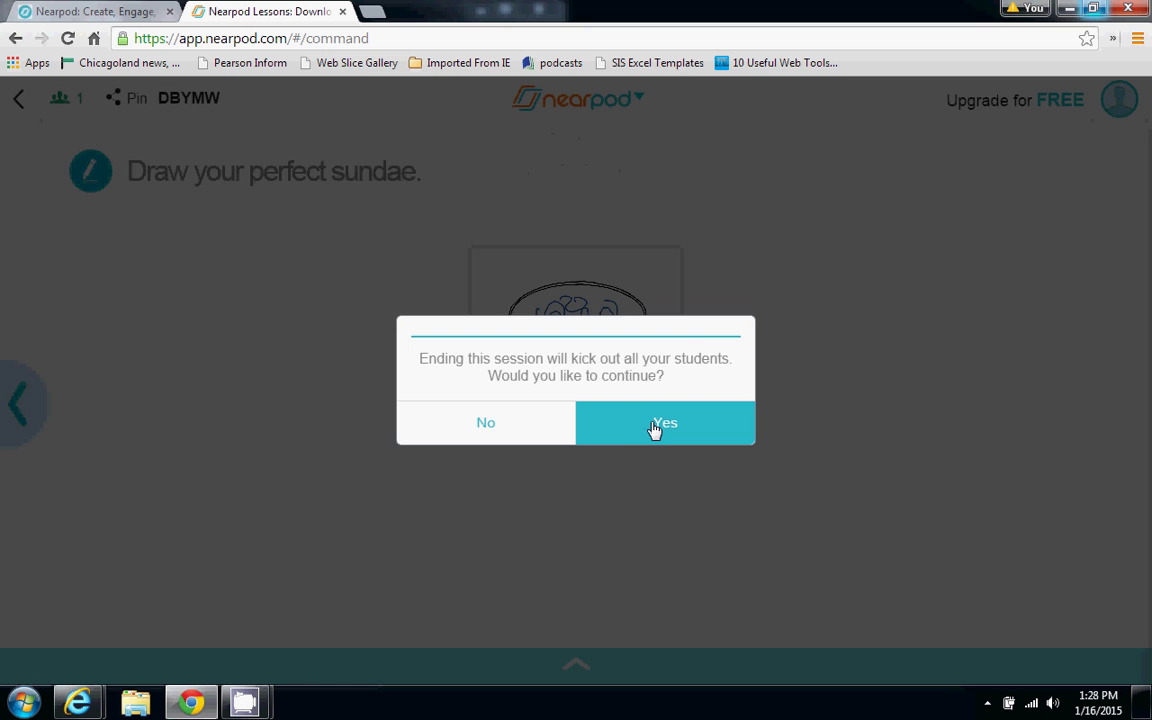
{"action": "left_click", "coordinate": [655, 430]}
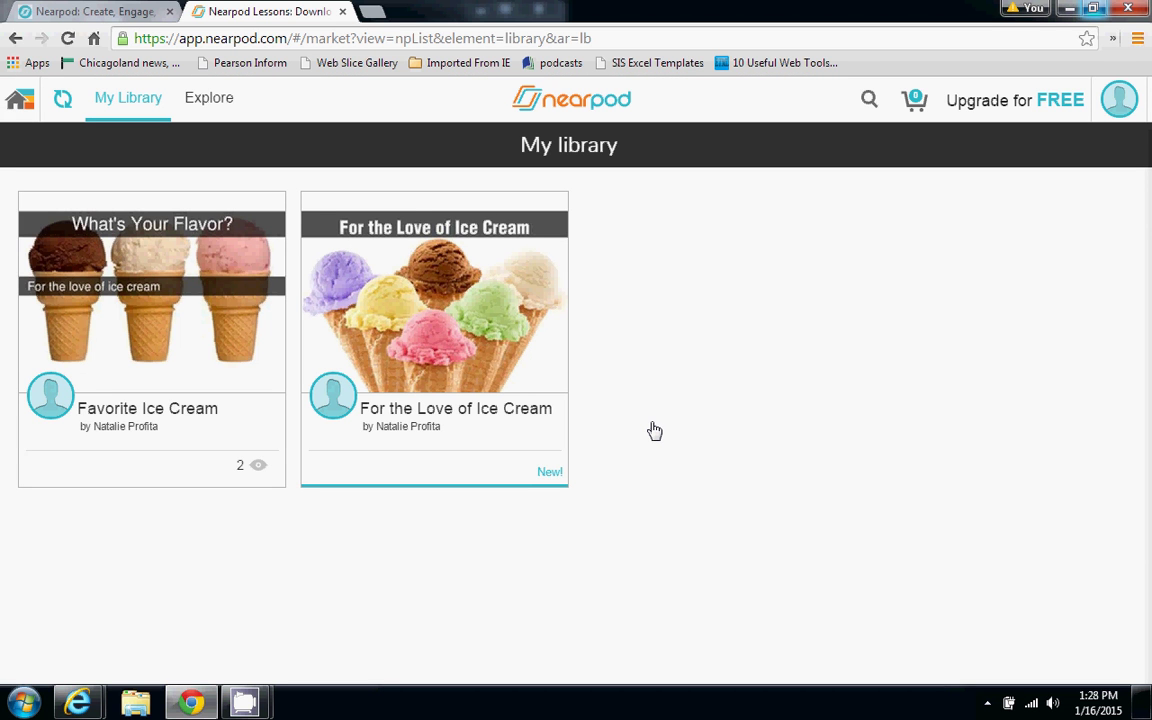